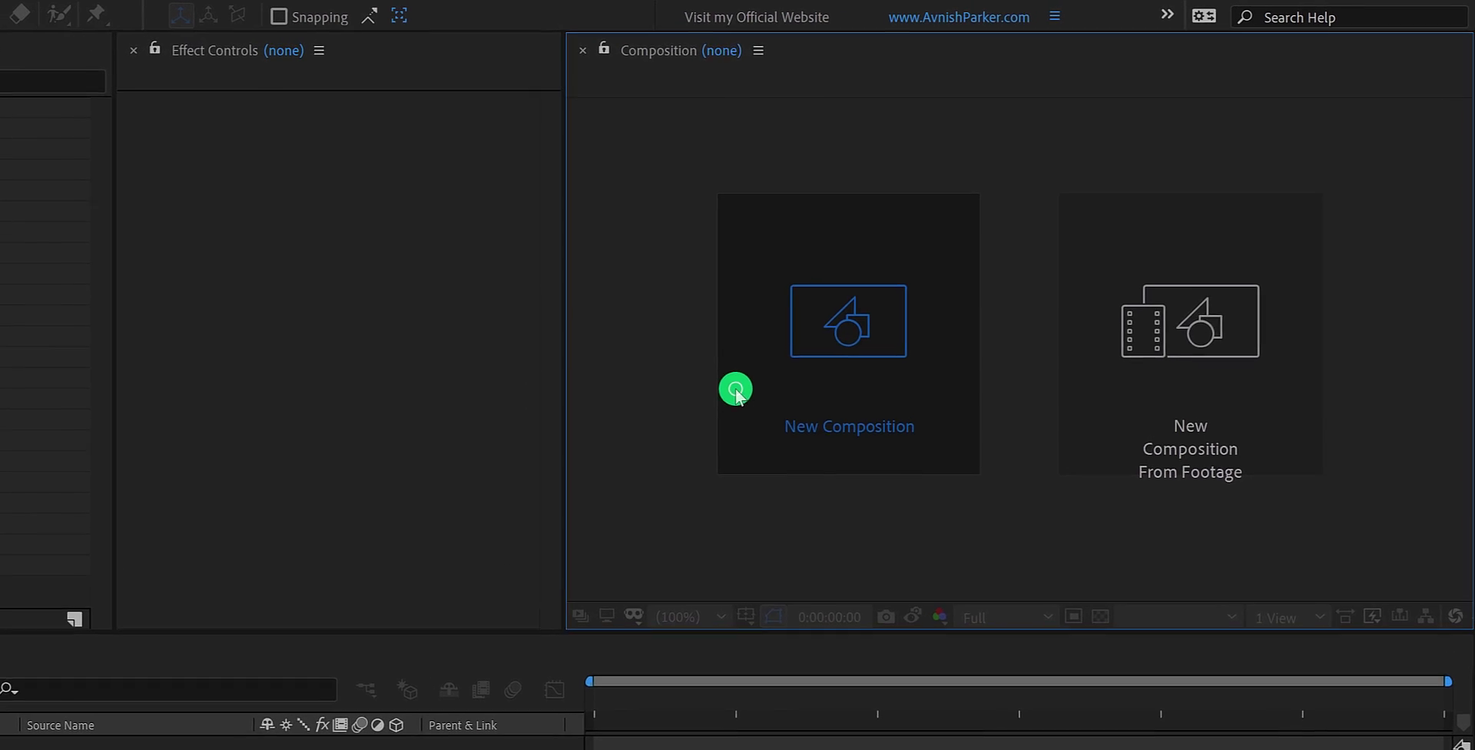
Create the Audio_Reactor composition at 1920×1080, 30 fps, 30 seconds.
{"action": "left_click", "coordinate": [737, 393]}
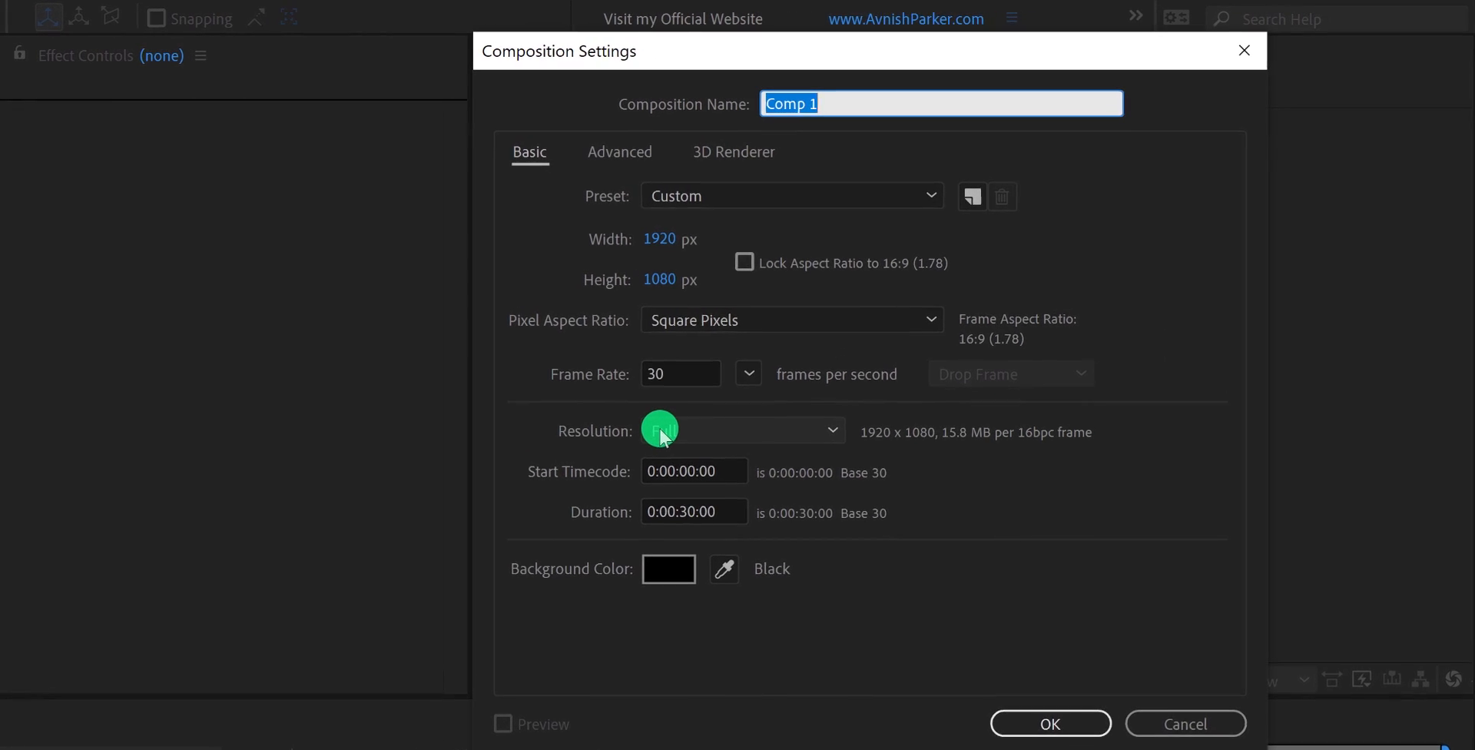
{"action": "type", "text": "Audio_Reactor"}
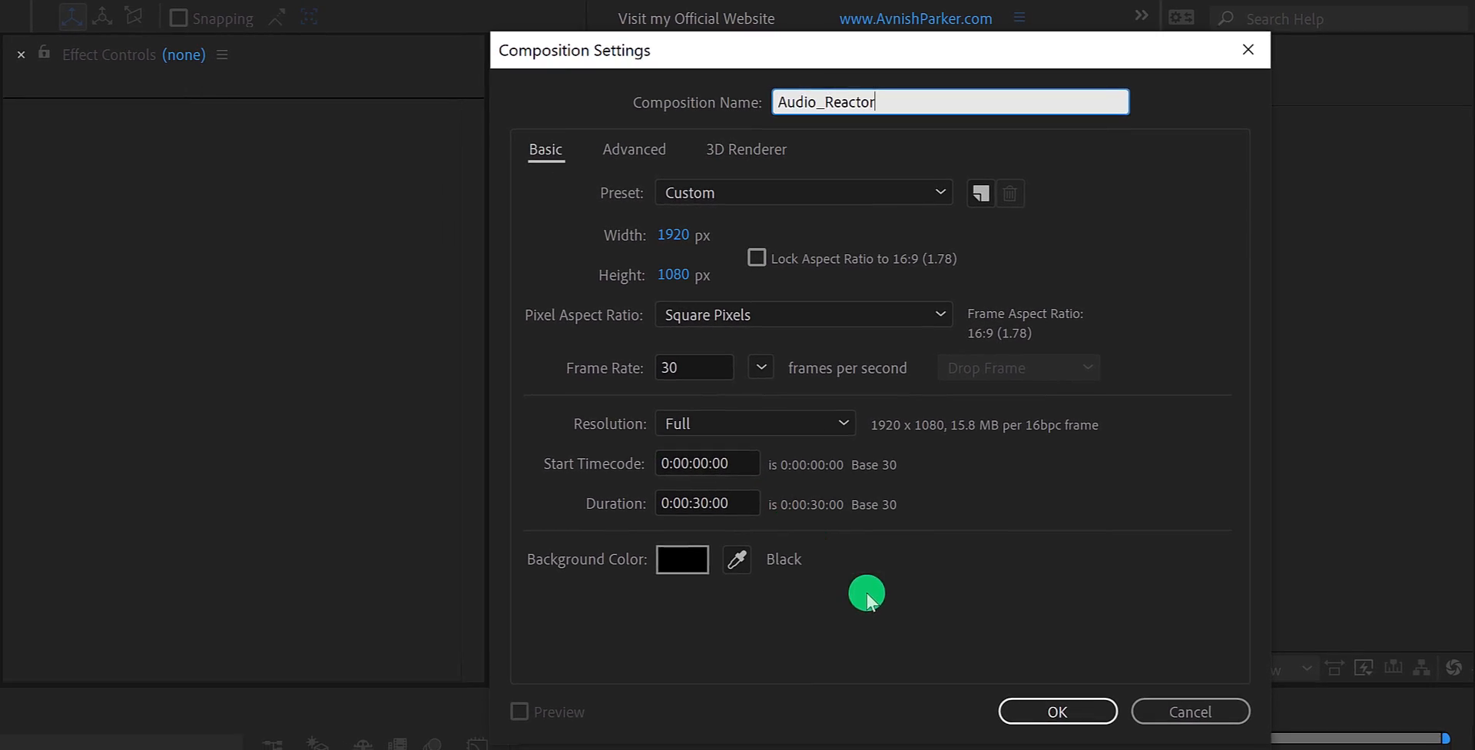
{"action": "left_click", "coordinate": [1081, 656]}
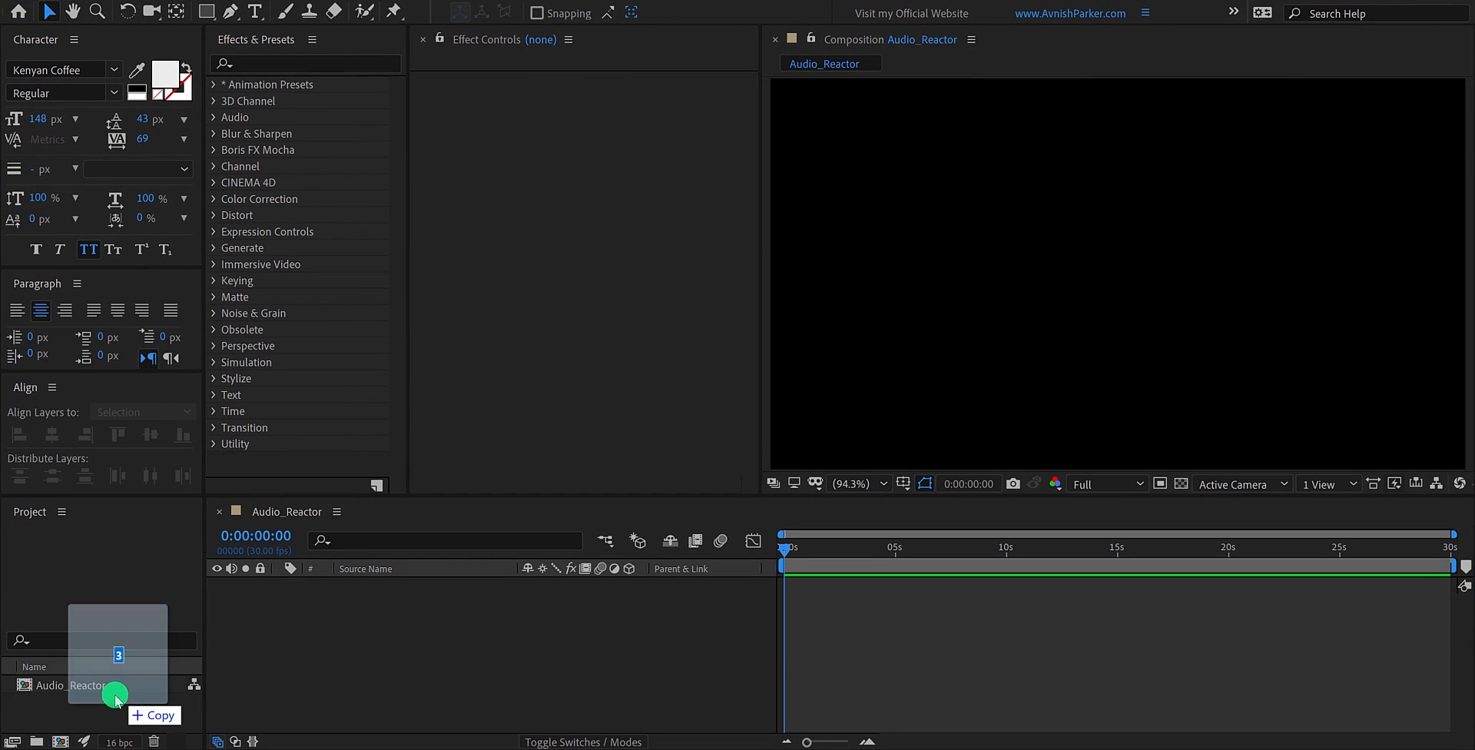
Import the mp3 and Logo.png, then place the clouds background and the song as layers in Audio_Reactor.
{"action": "left_click_drag", "start_coordinate": [35, 362], "coordinate": [114, 709]}
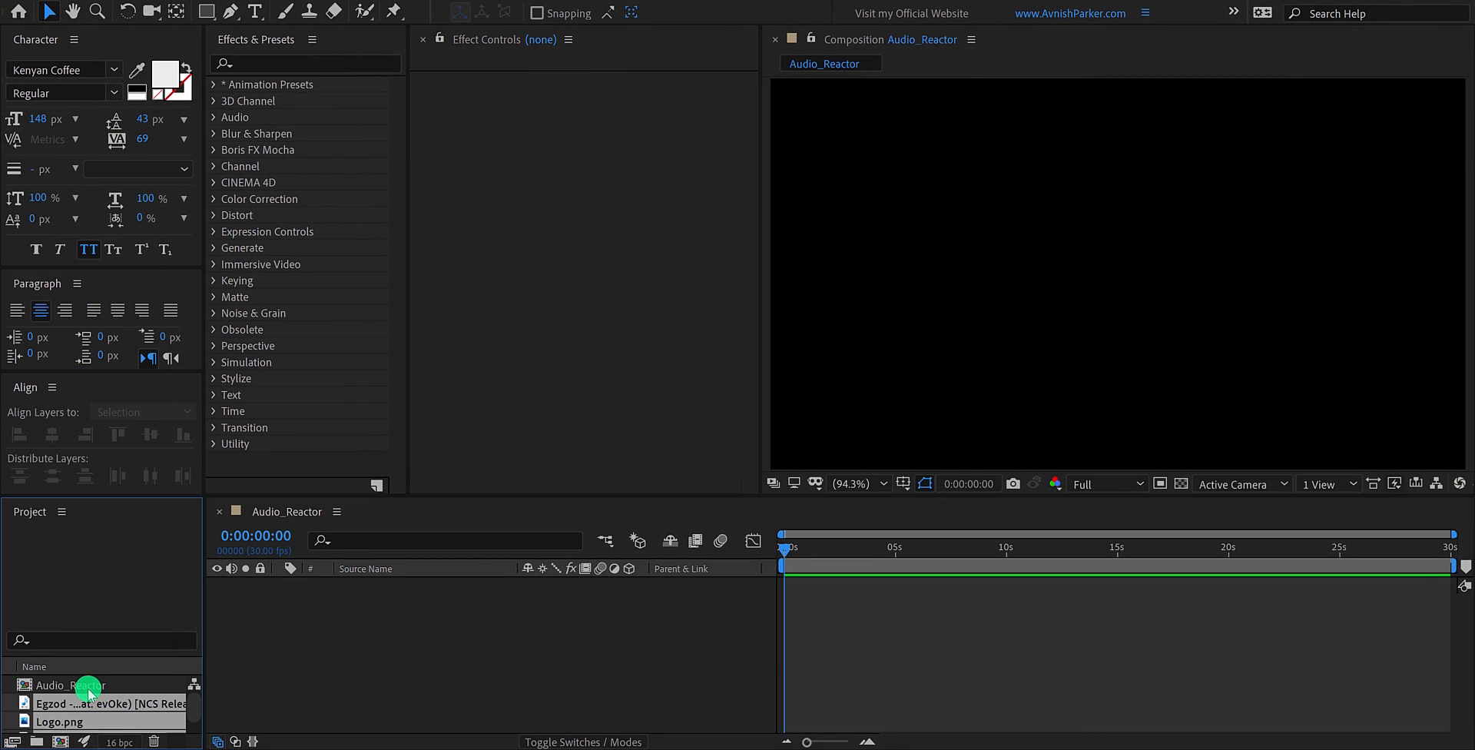
{"action": "left_click", "coordinate": [89, 688]}
{"action": "scroll", "coordinate": [90, 693], "scroll_direction": "down", "scroll_amount": 1}
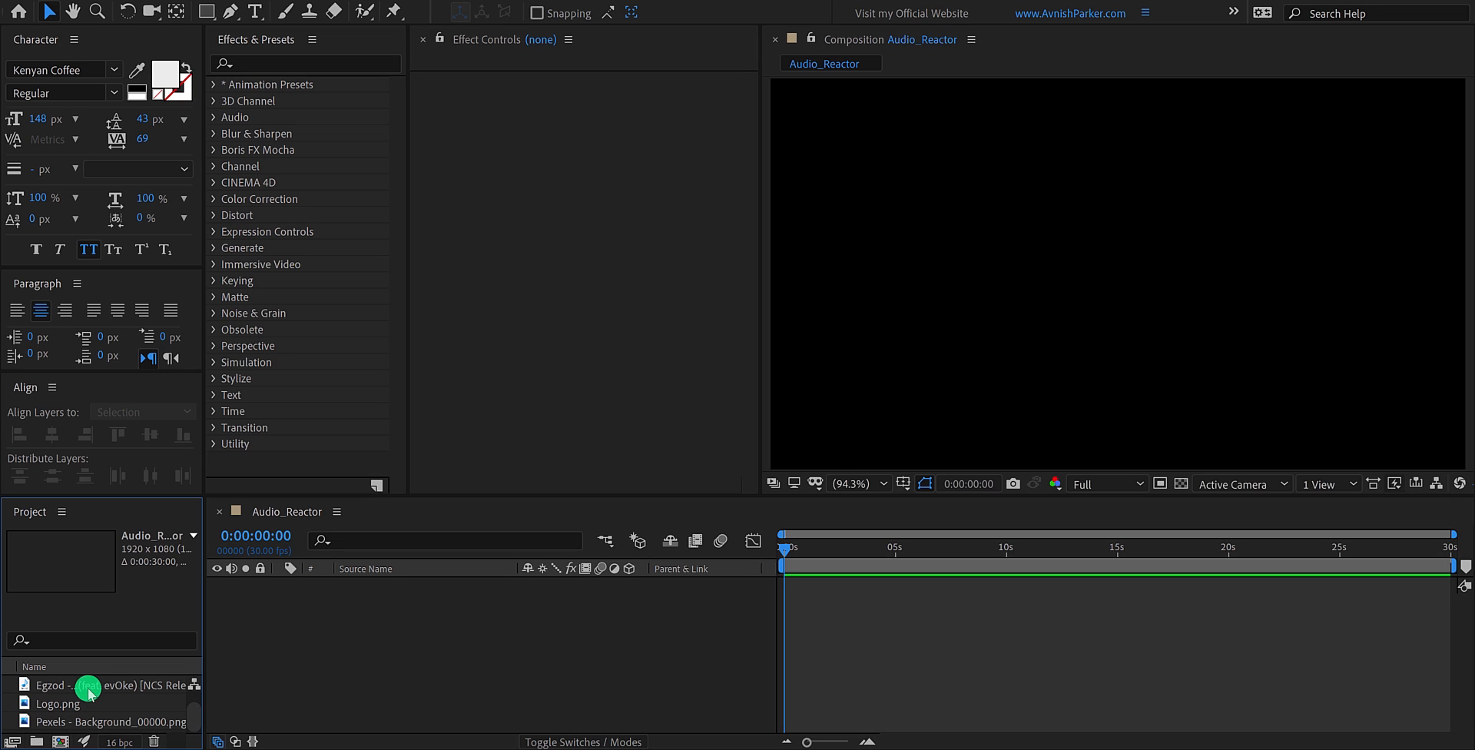
{"action": "left_click_drag", "start_coordinate": [90, 727], "coordinate": [218, 729]}
{"action": "left_click_drag", "start_coordinate": [346, 642], "coordinate": [345, 642]}
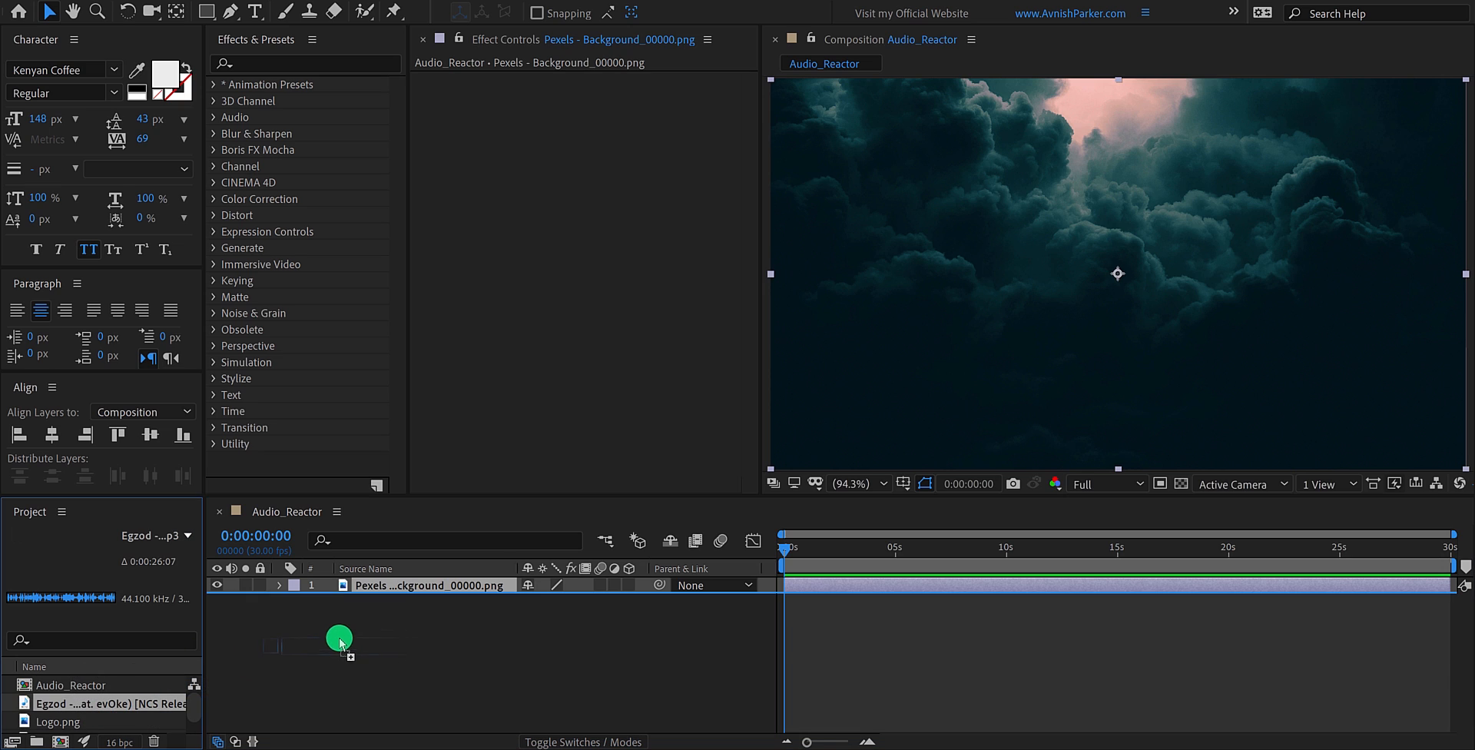
{"action": "left_click_drag", "start_coordinate": [90, 690], "coordinate": [344, 638]}
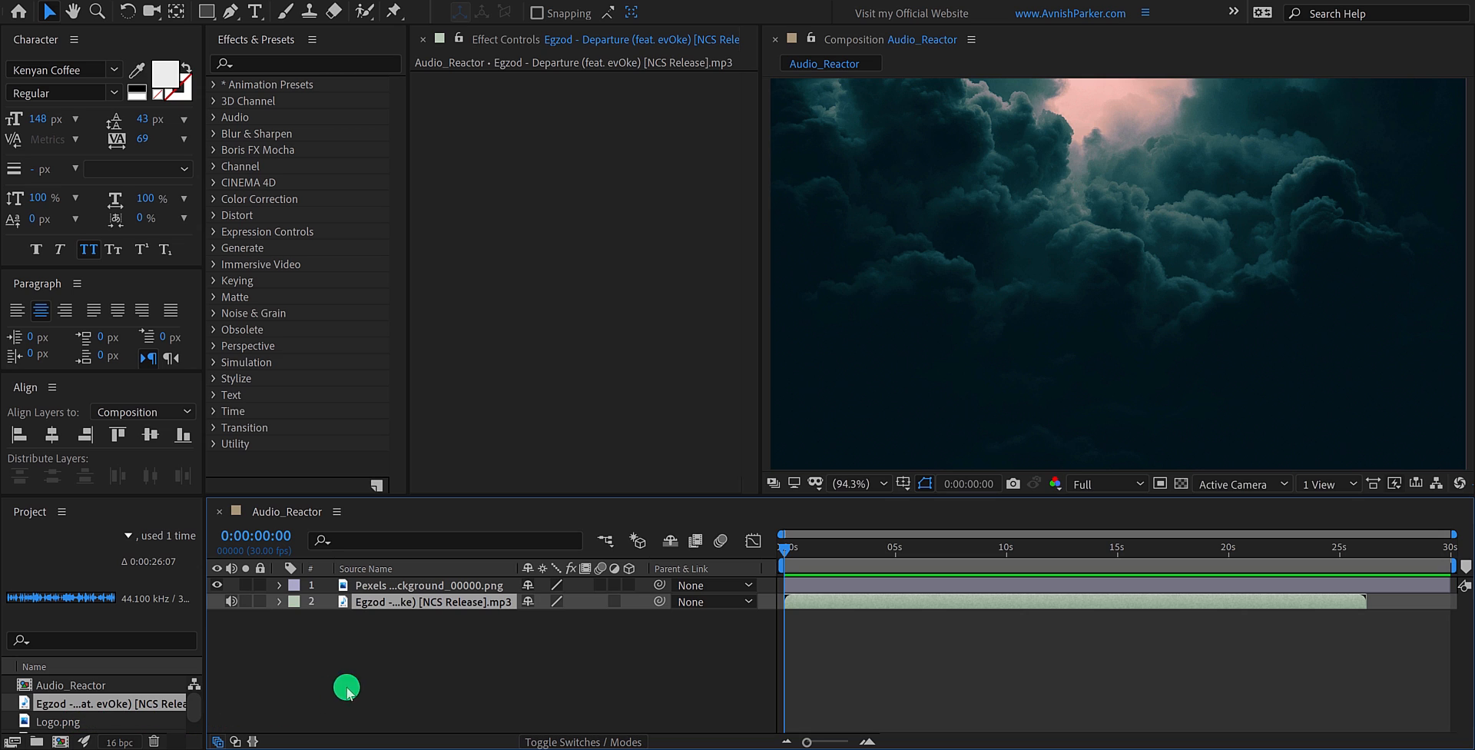
RAM preview the composition with the music and stop playback.
{"action": "key", "text": "KP_0"}
{"action": "left_click", "coordinate": [429, 642]}
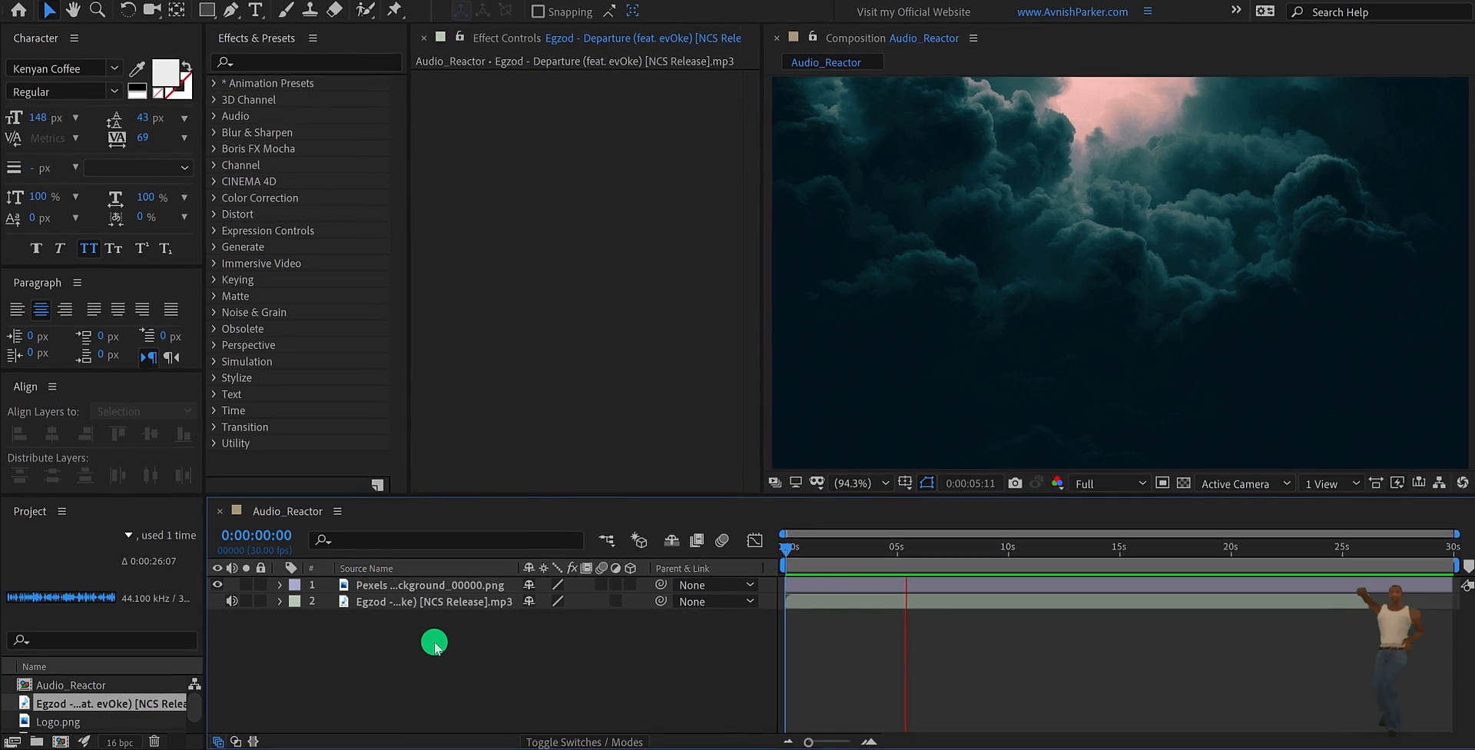
{"action": "key", "text": "space"}
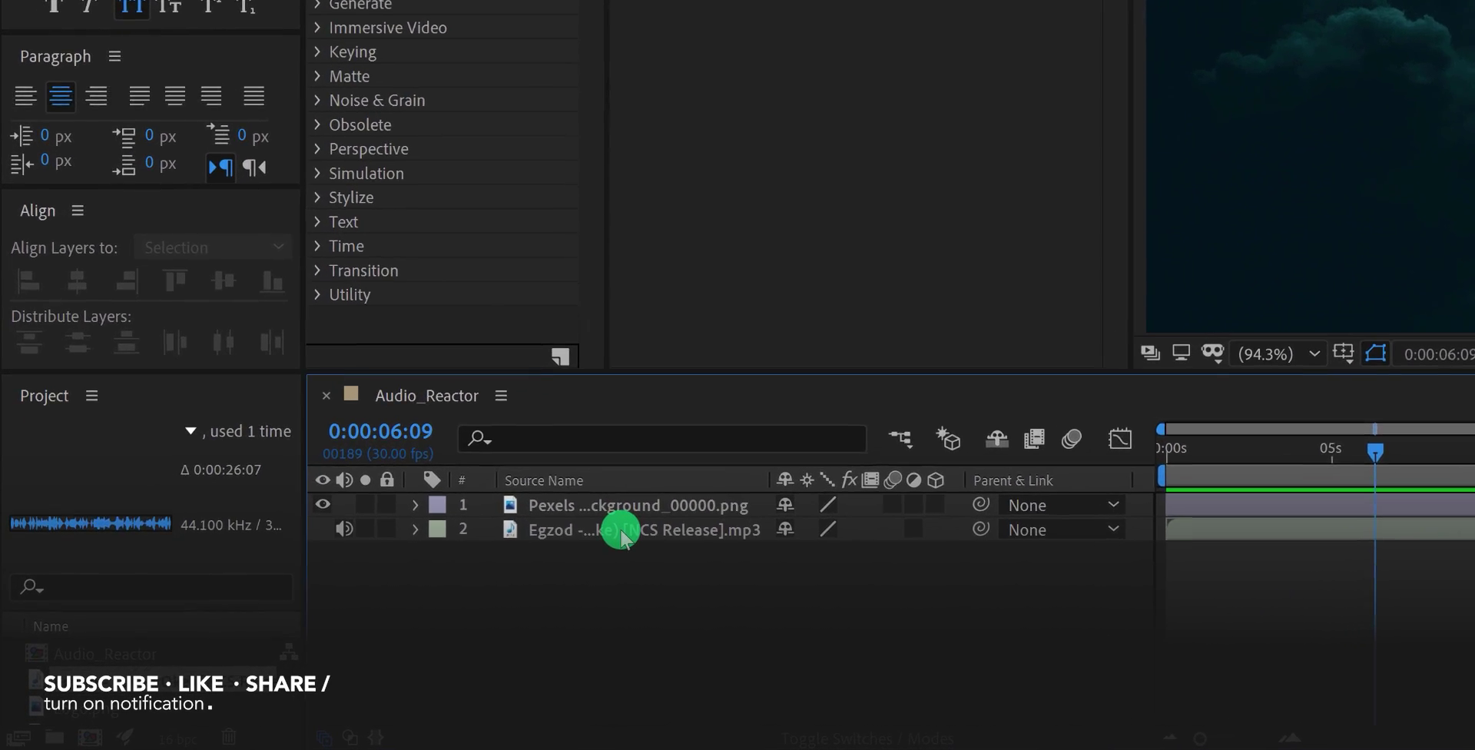
Pre-compose the mp3 layer as Music_Composition with Move all attributes, then enter the precomp.
{"action": "right_click", "coordinate": [623, 534]}
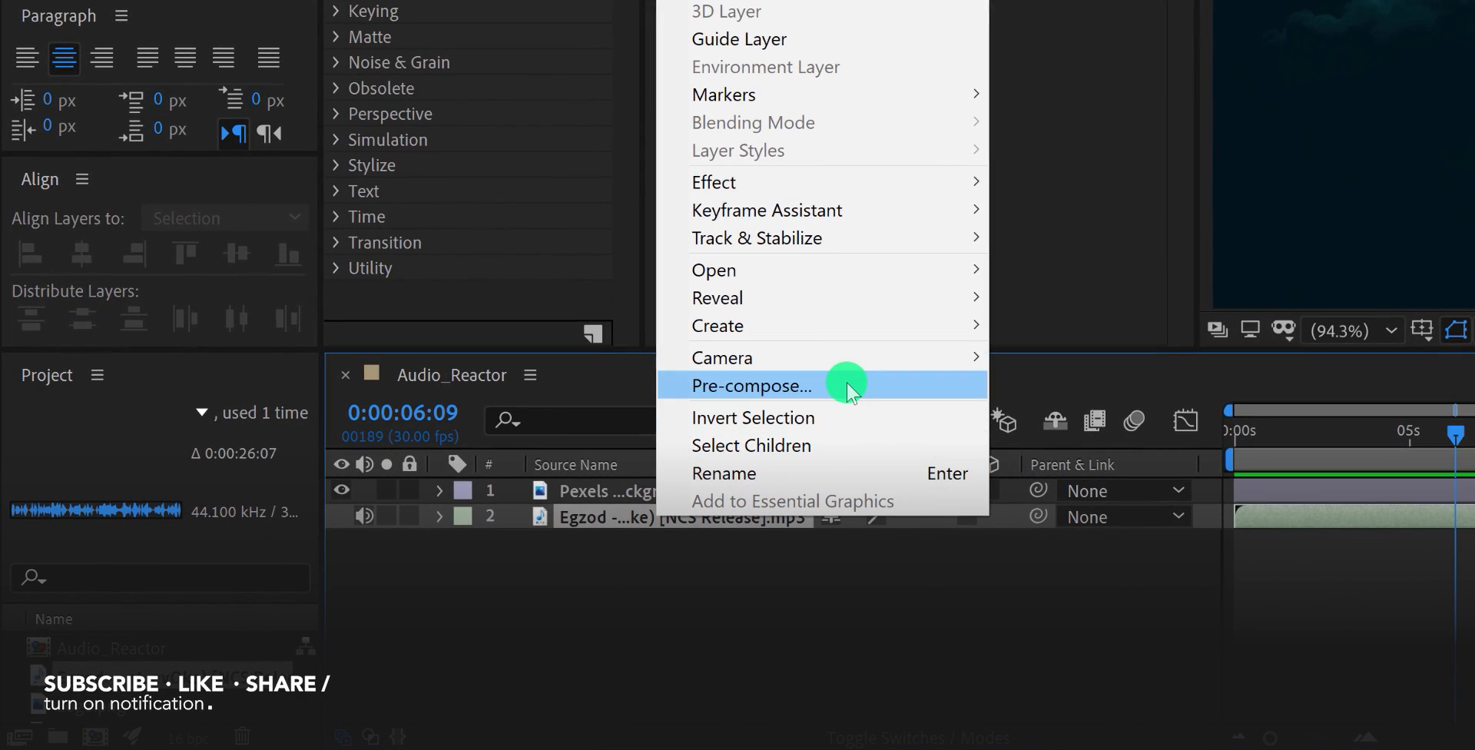
{"action": "left_click", "coordinate": [850, 389]}
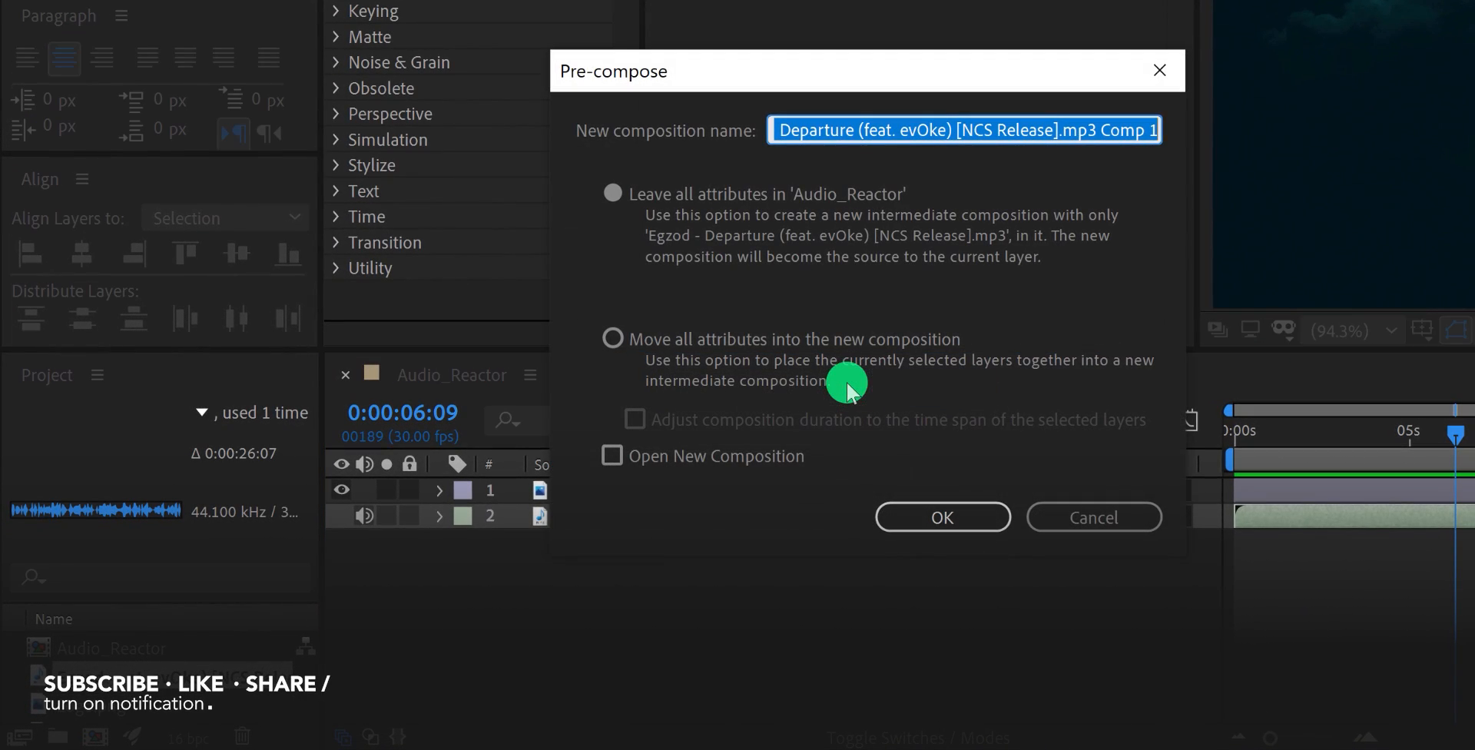
{"action": "type", "text": "Music_Composition"}
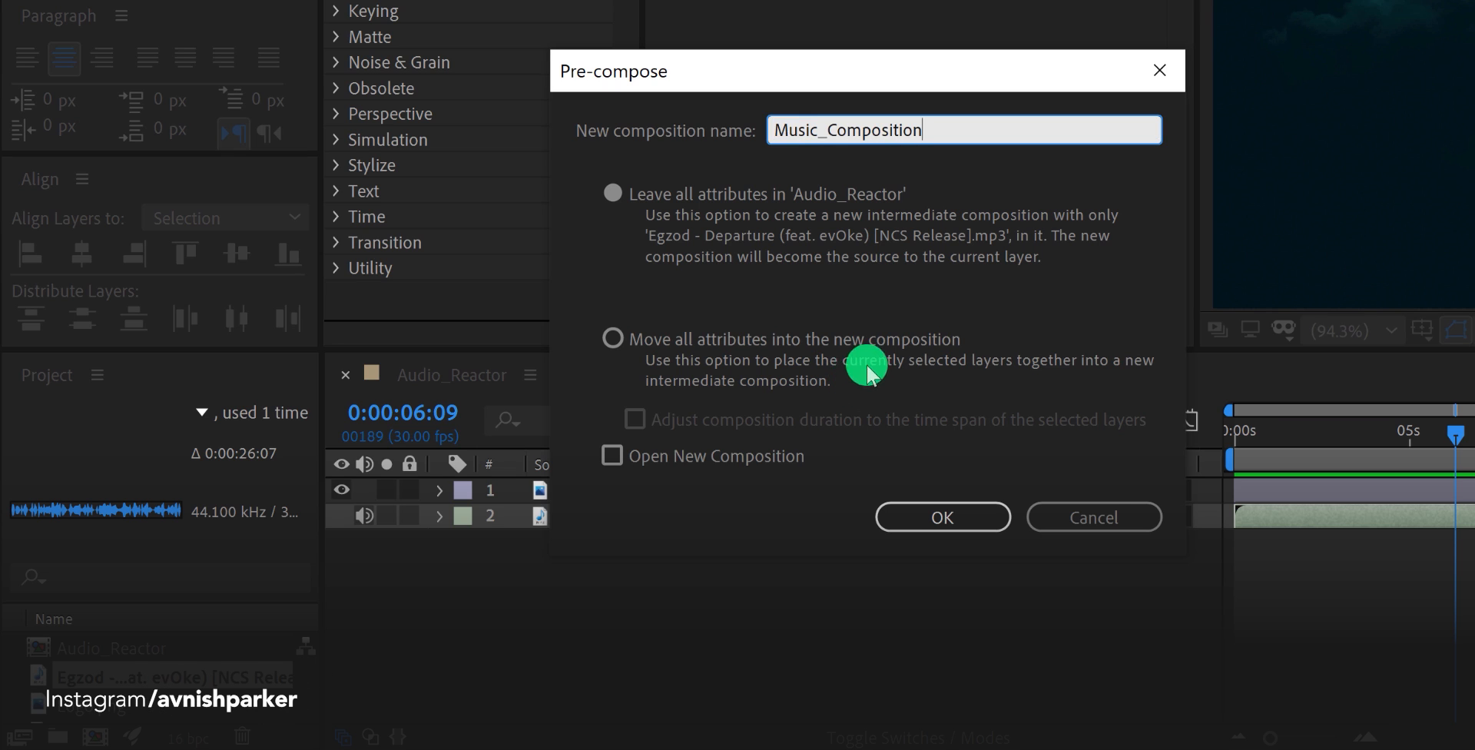
{"action": "left_click", "coordinate": [611, 339]}
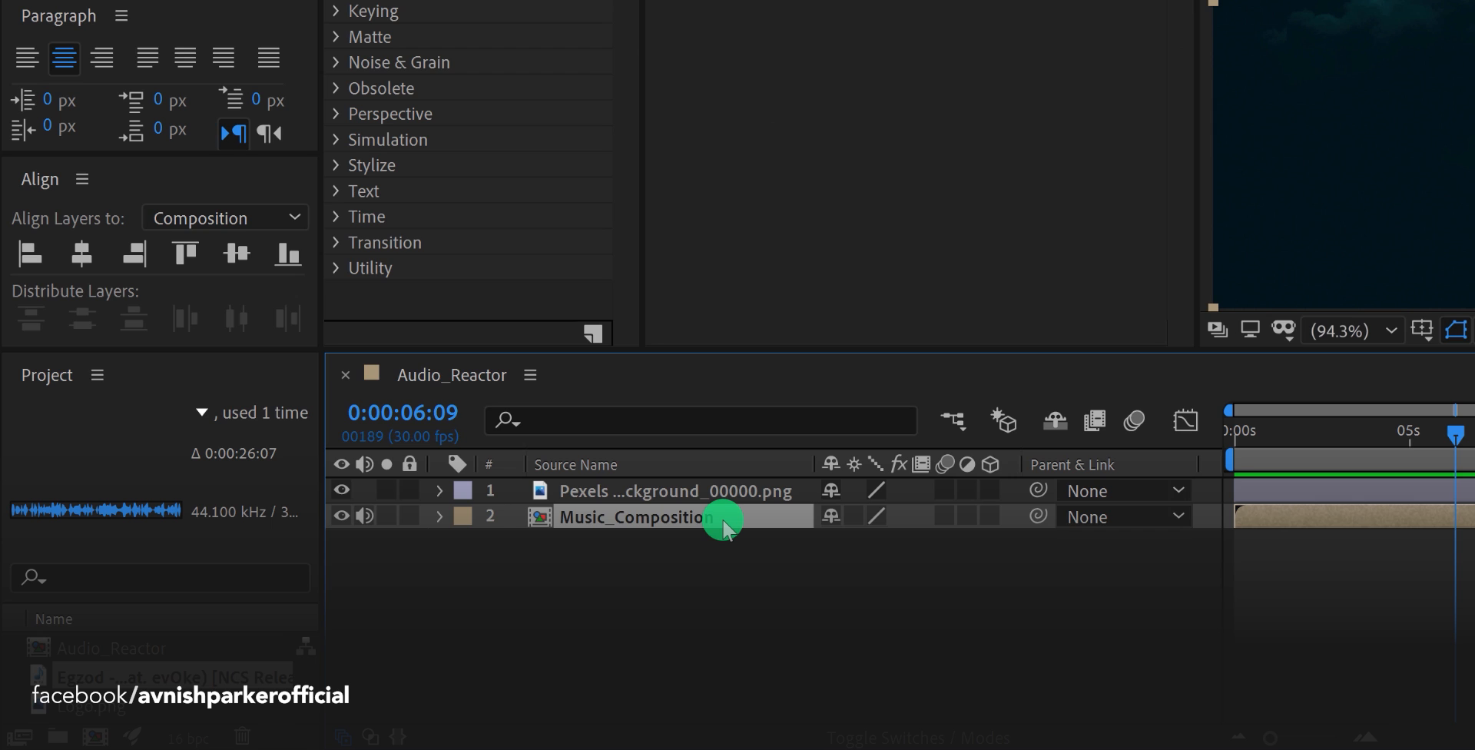
{"action": "double_click", "coordinate": [726, 525]}
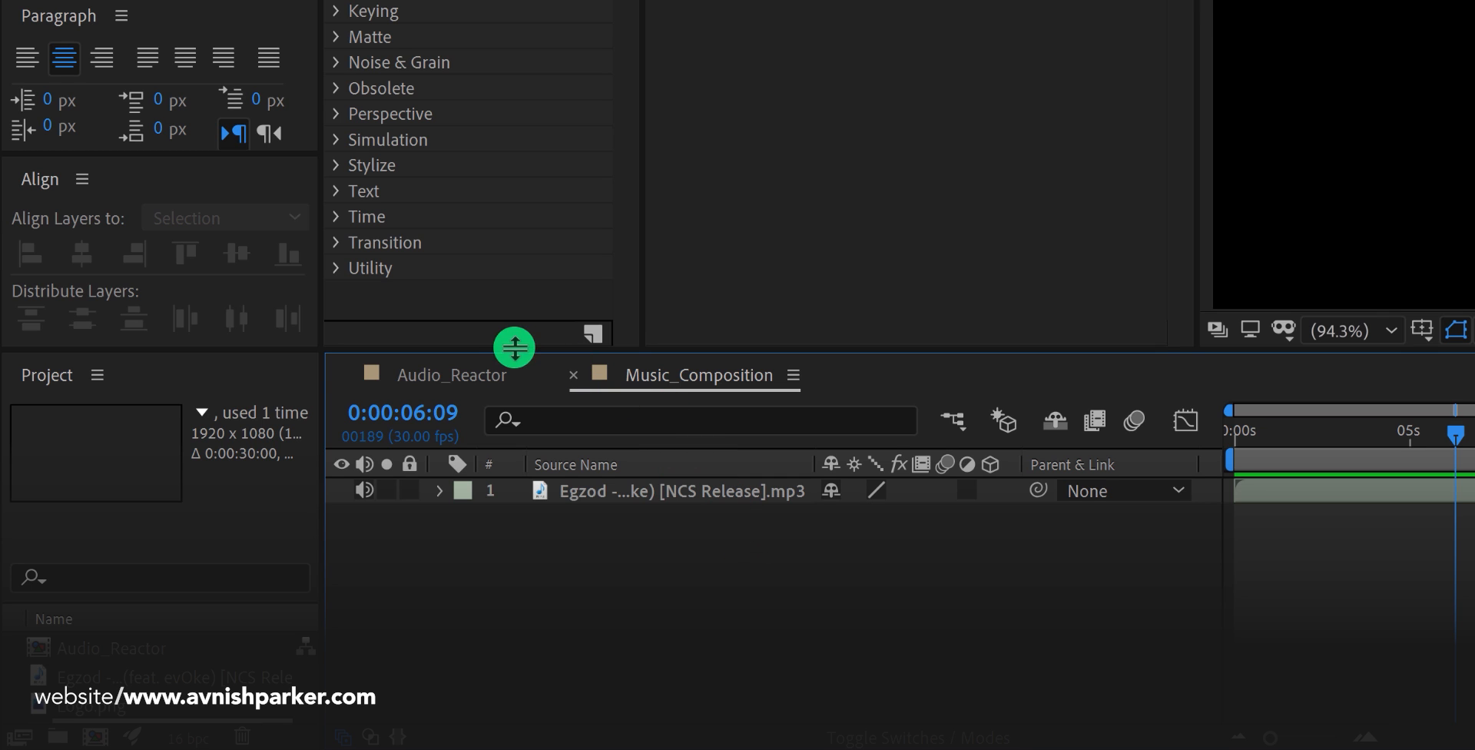
Back in Audio_Reactor, add a new black solid named Reactor.
{"action": "left_click", "coordinate": [465, 377]}
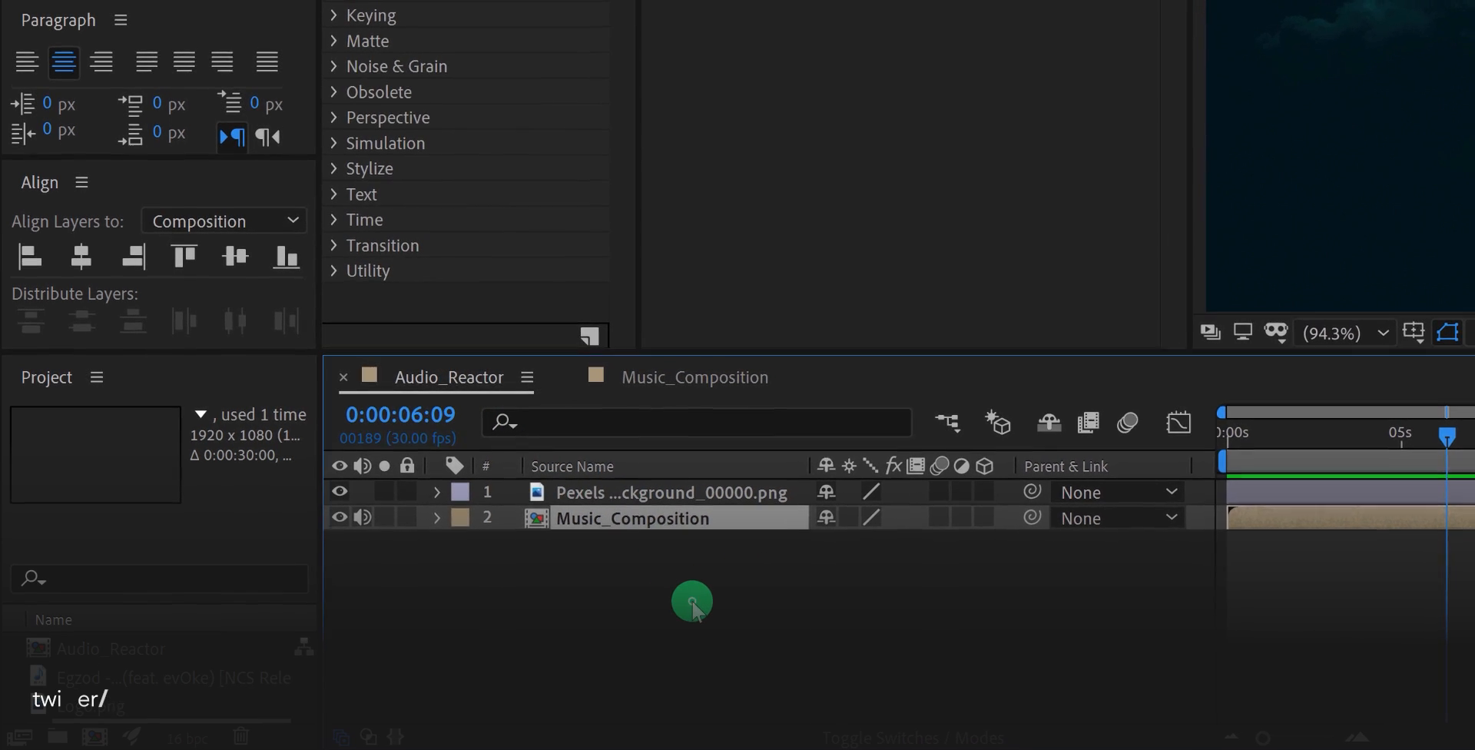
{"action": "right_click", "coordinate": [688, 600]}
{"action": "mouse_move", "coordinate": [691, 376]}
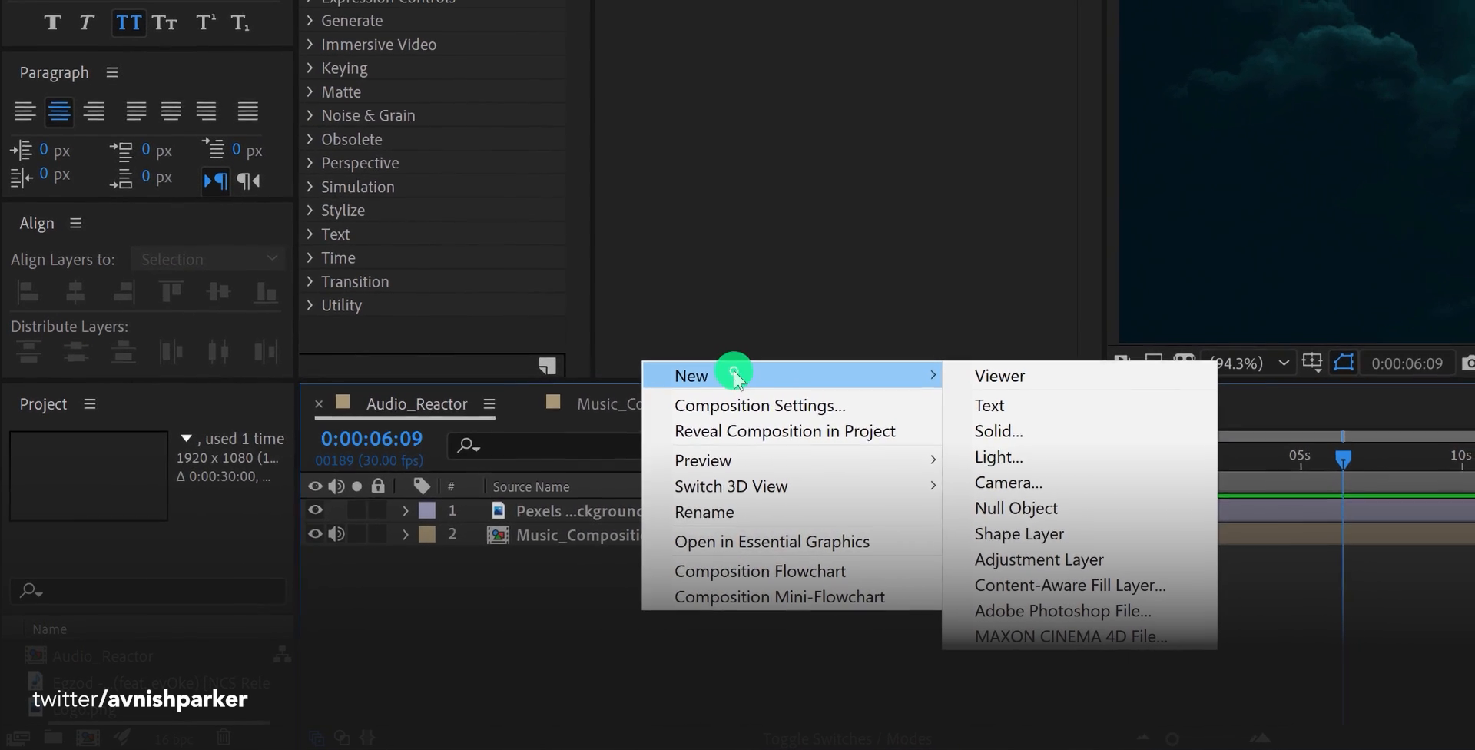
{"action": "left_click", "coordinate": [1017, 446]}
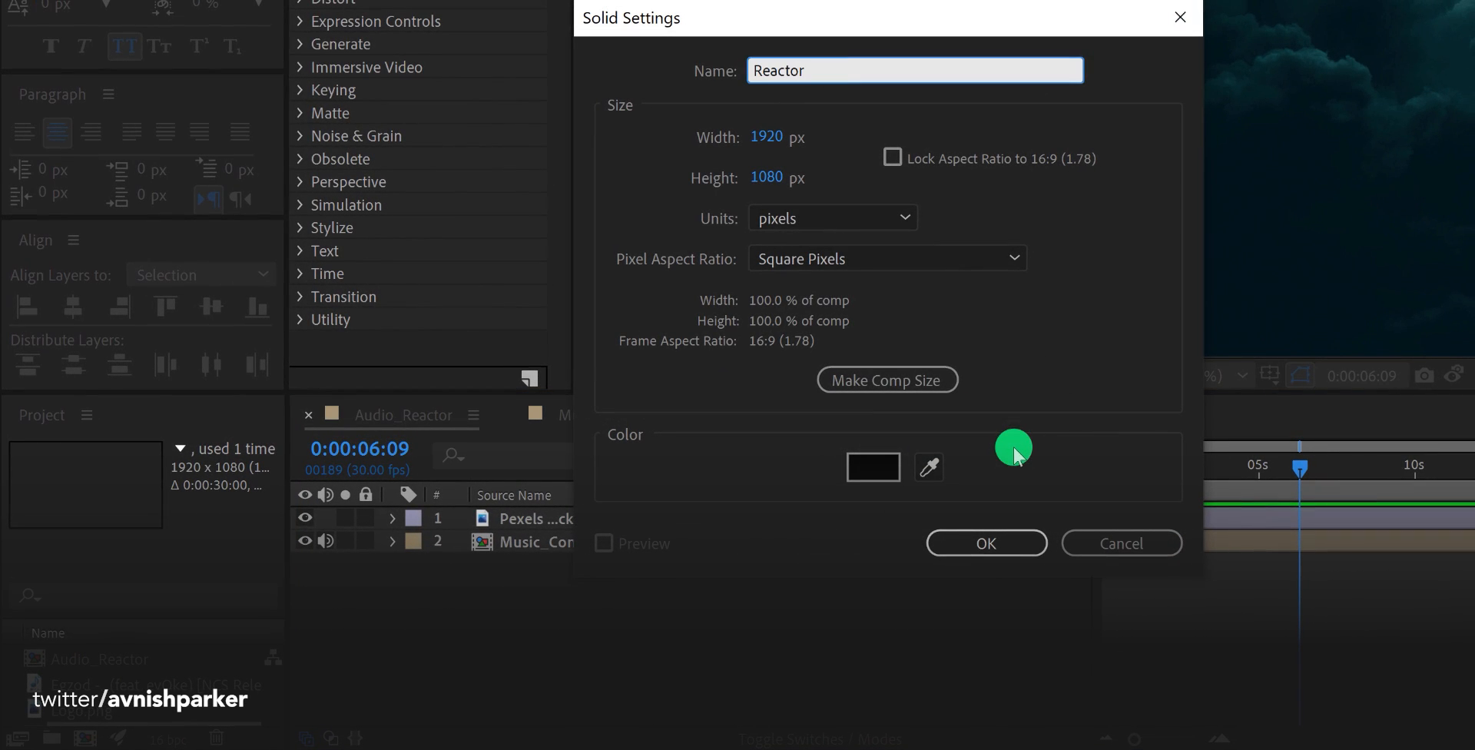
{"action": "left_click", "coordinate": [1007, 540]}
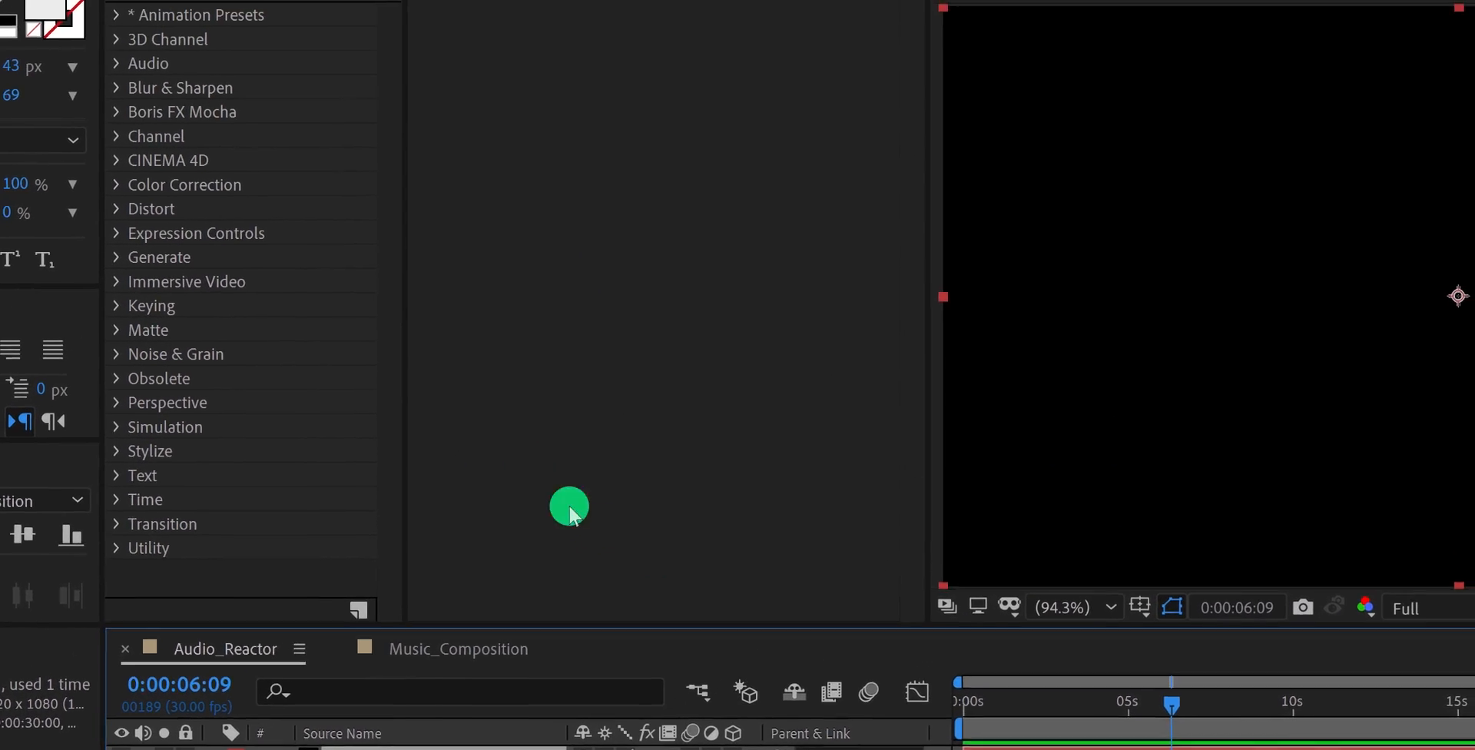
Apply Audio Spectrum to Reactor driven by Music_Composition and preview it pulsing with the music.
{"action": "left_click", "coordinate": [173, 55]}
{"action": "type", "text": "a"}
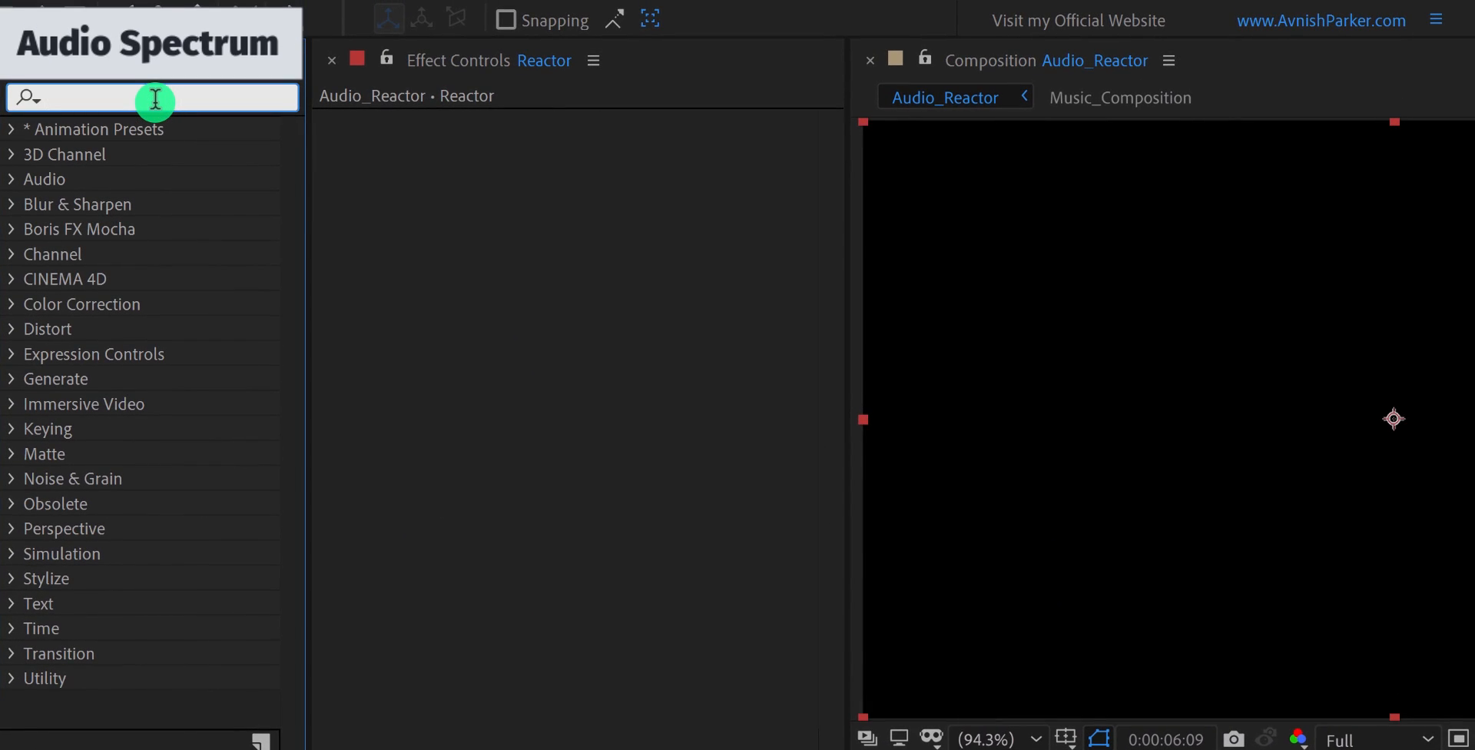
{"action": "type", "text": "udio"}
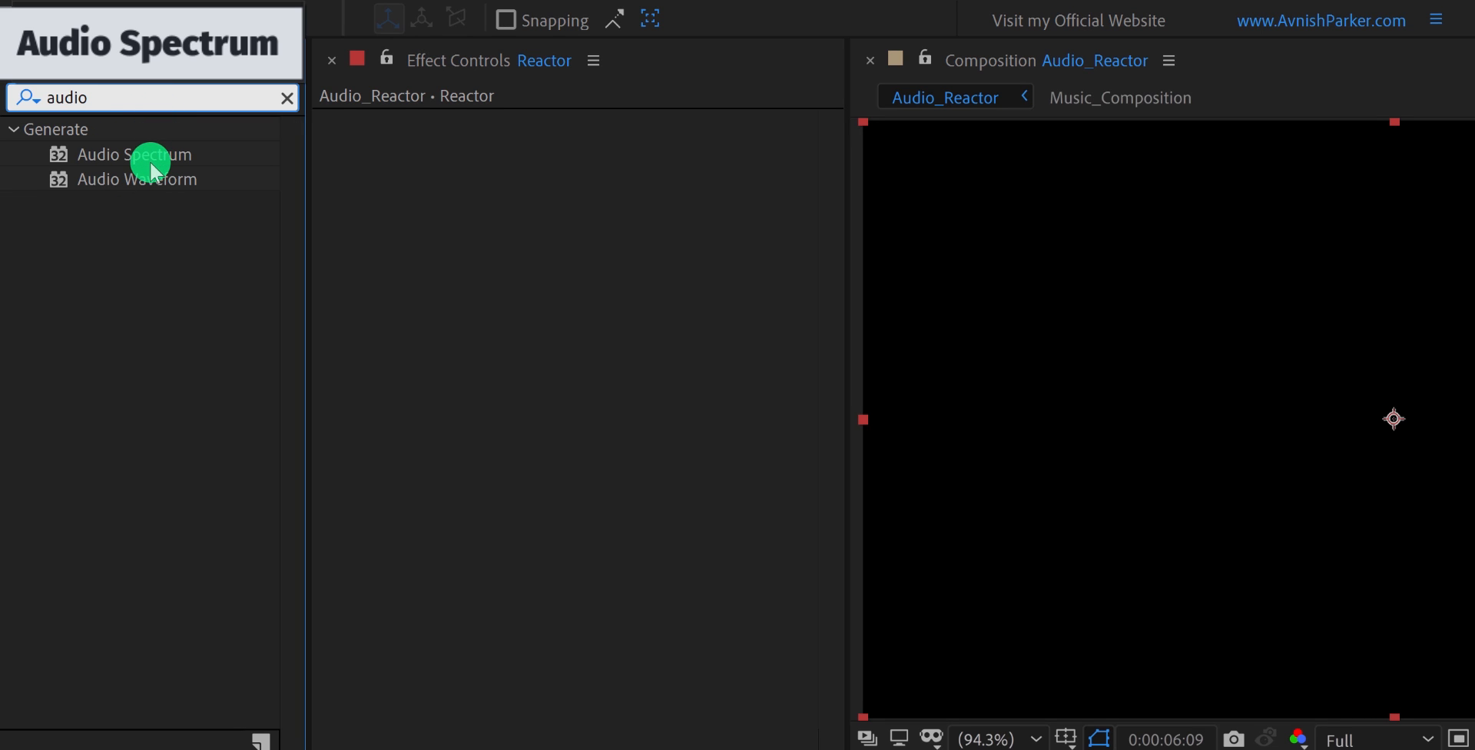
{"action": "left_click_drag", "start_coordinate": [150, 170], "coordinate": [461, 219]}
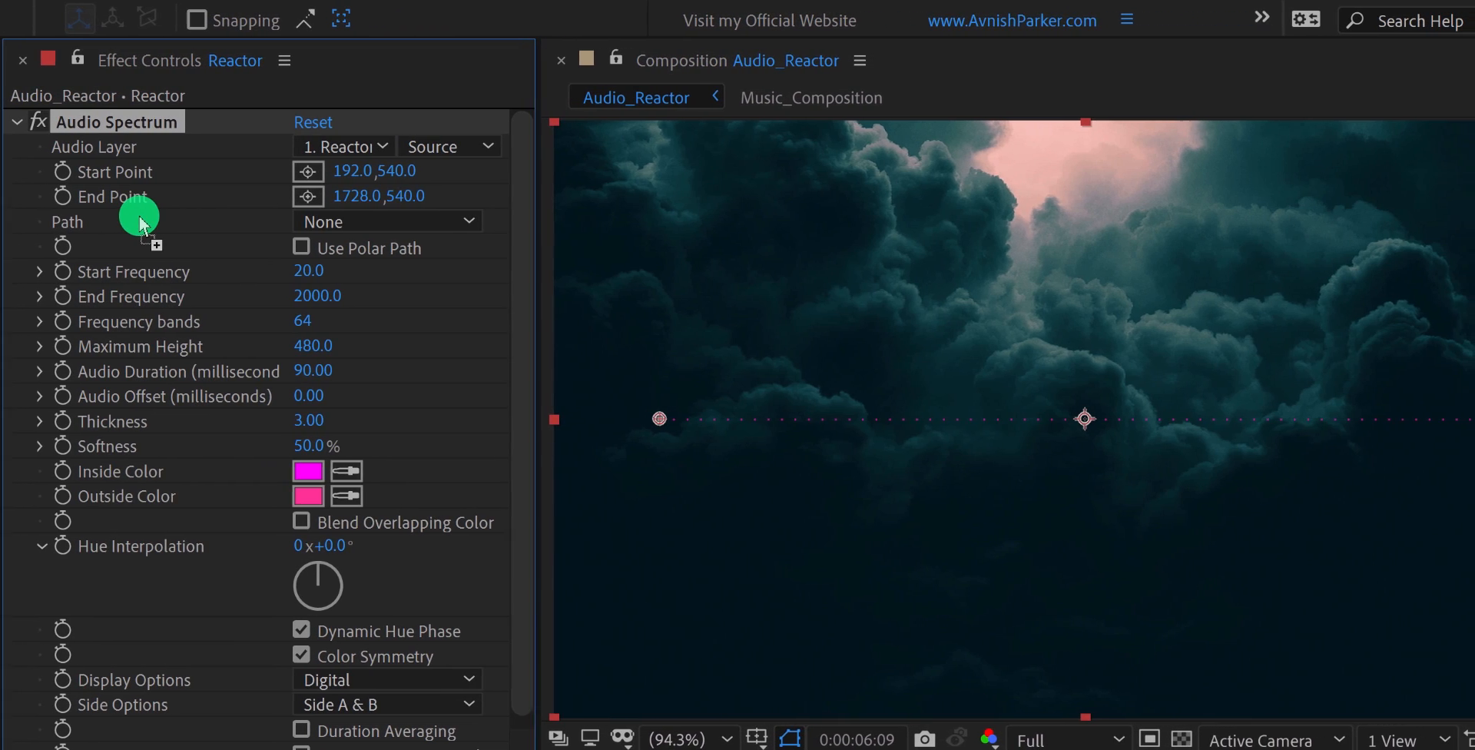
{"action": "left_click", "coordinate": [353, 149]}
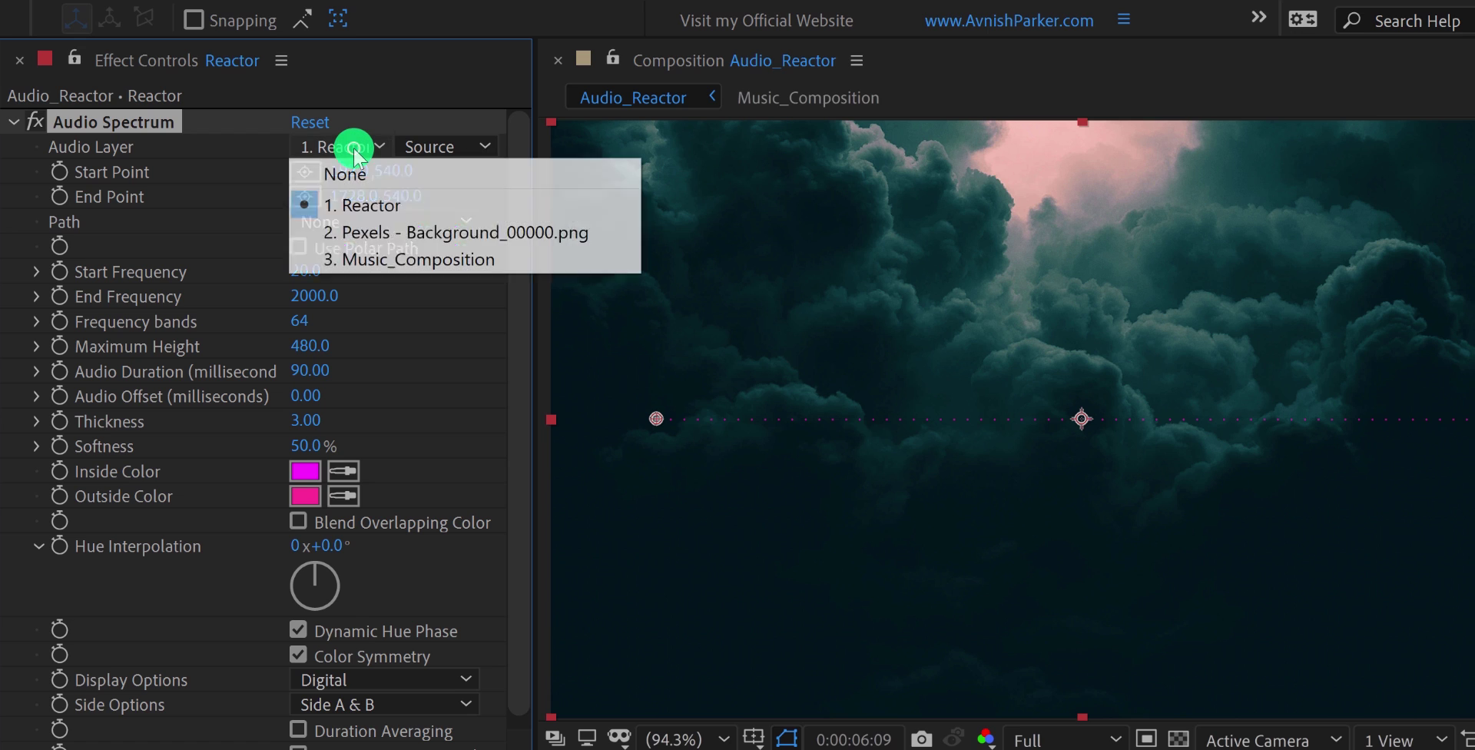
{"action": "left_click", "coordinate": [491, 260]}
{"action": "key", "text": "KP_0"}
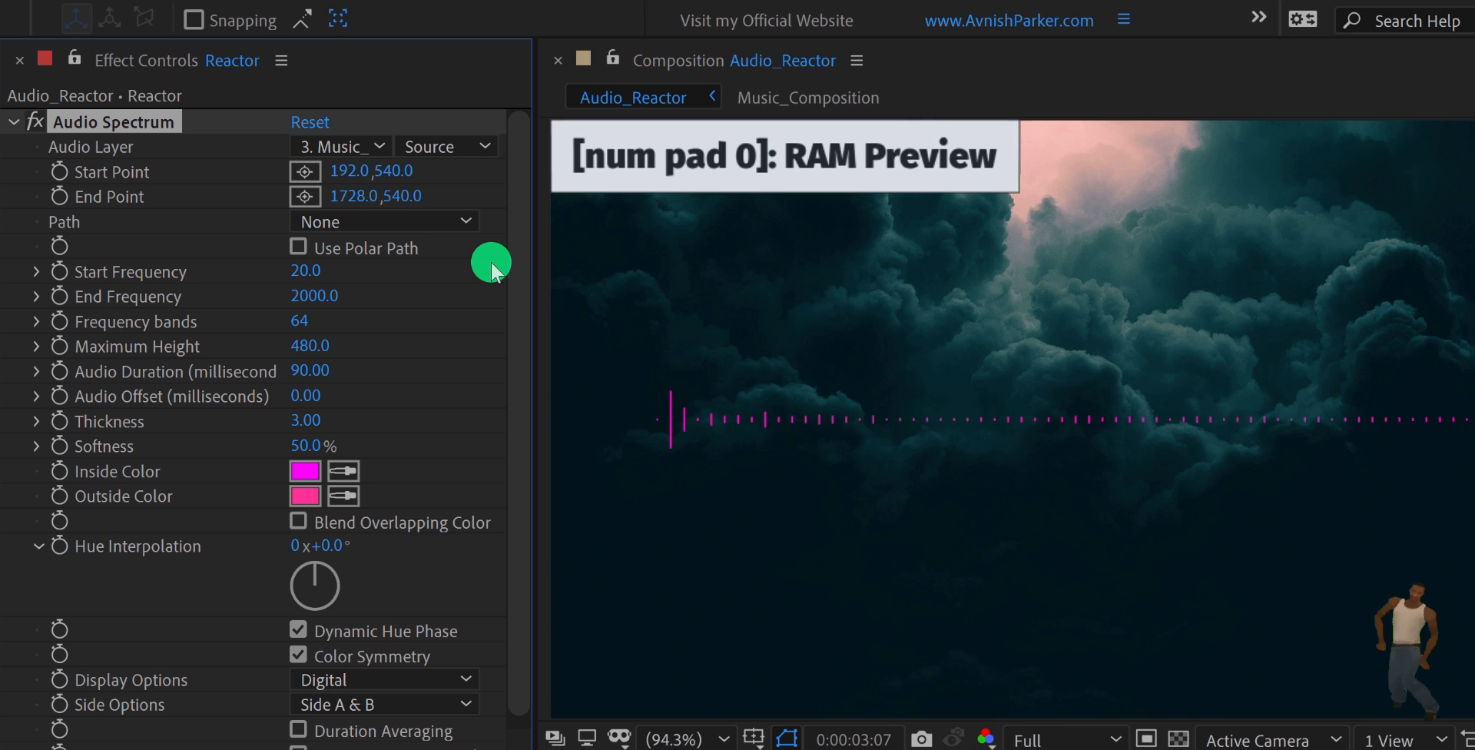
{"action": "key", "text": "space"}
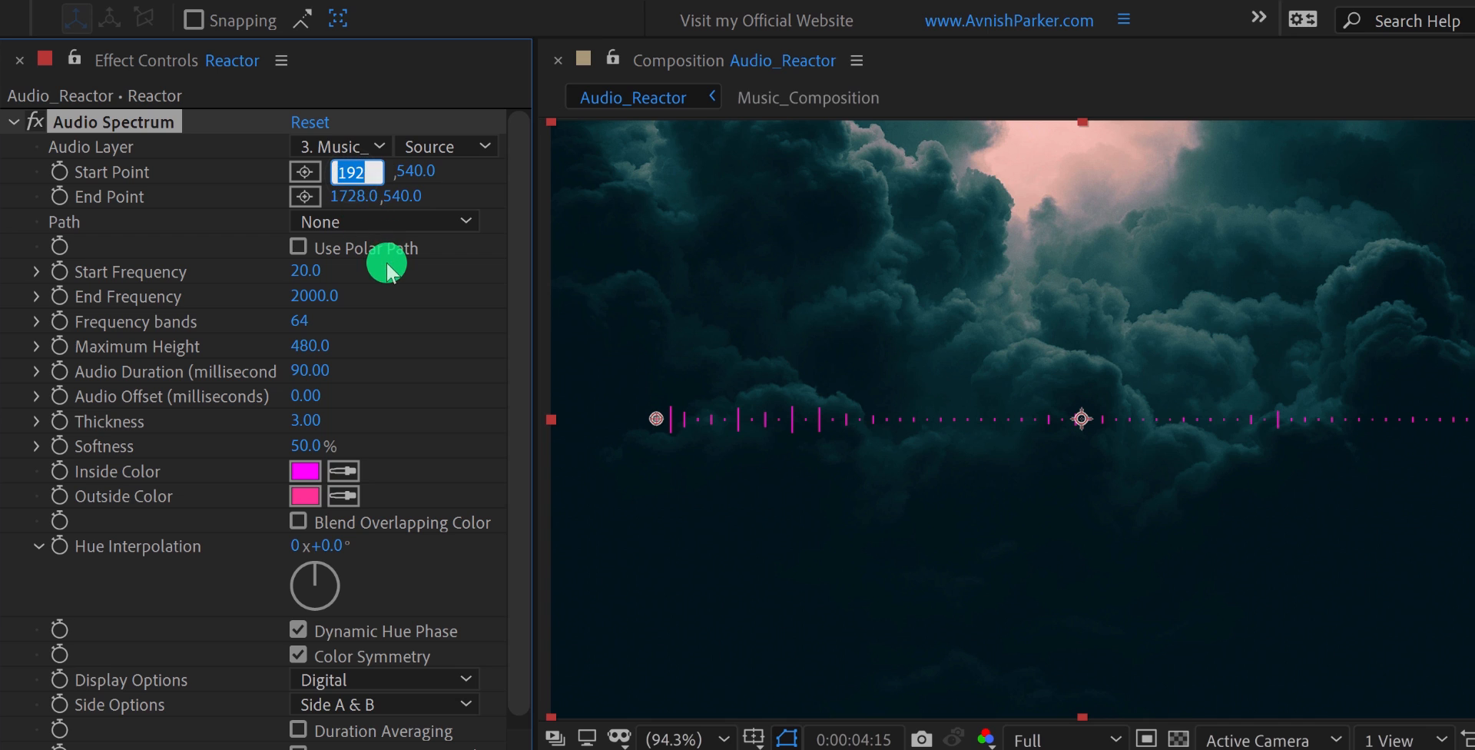
{"action": "type", "text": "0"}
Set the spectrum Start Point to 0,540 and End Point to 960,540.
{"action": "key", "text": "Return"}
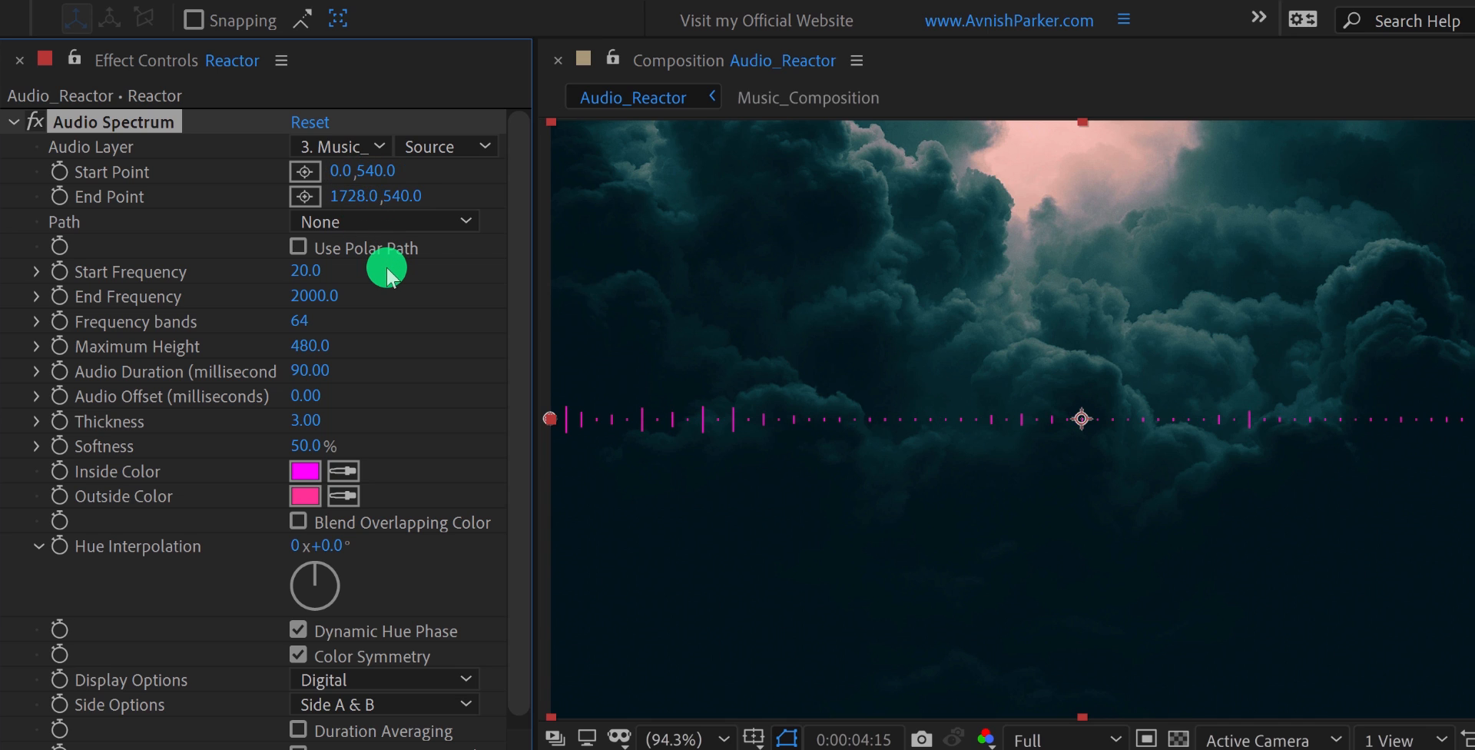
{"action": "left_click", "coordinate": [357, 196]}
{"action": "type", "text": "1920"}
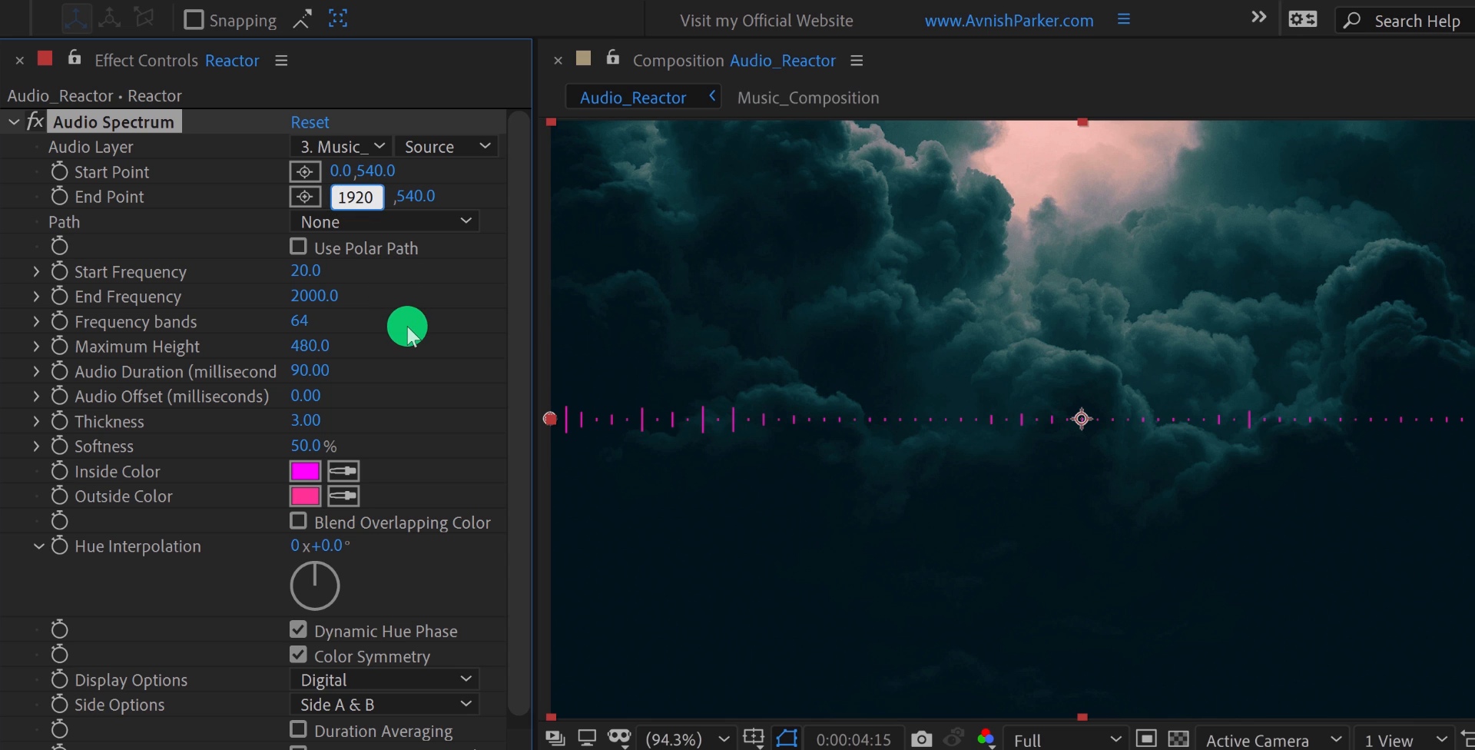
{"action": "key", "text": "Return"}
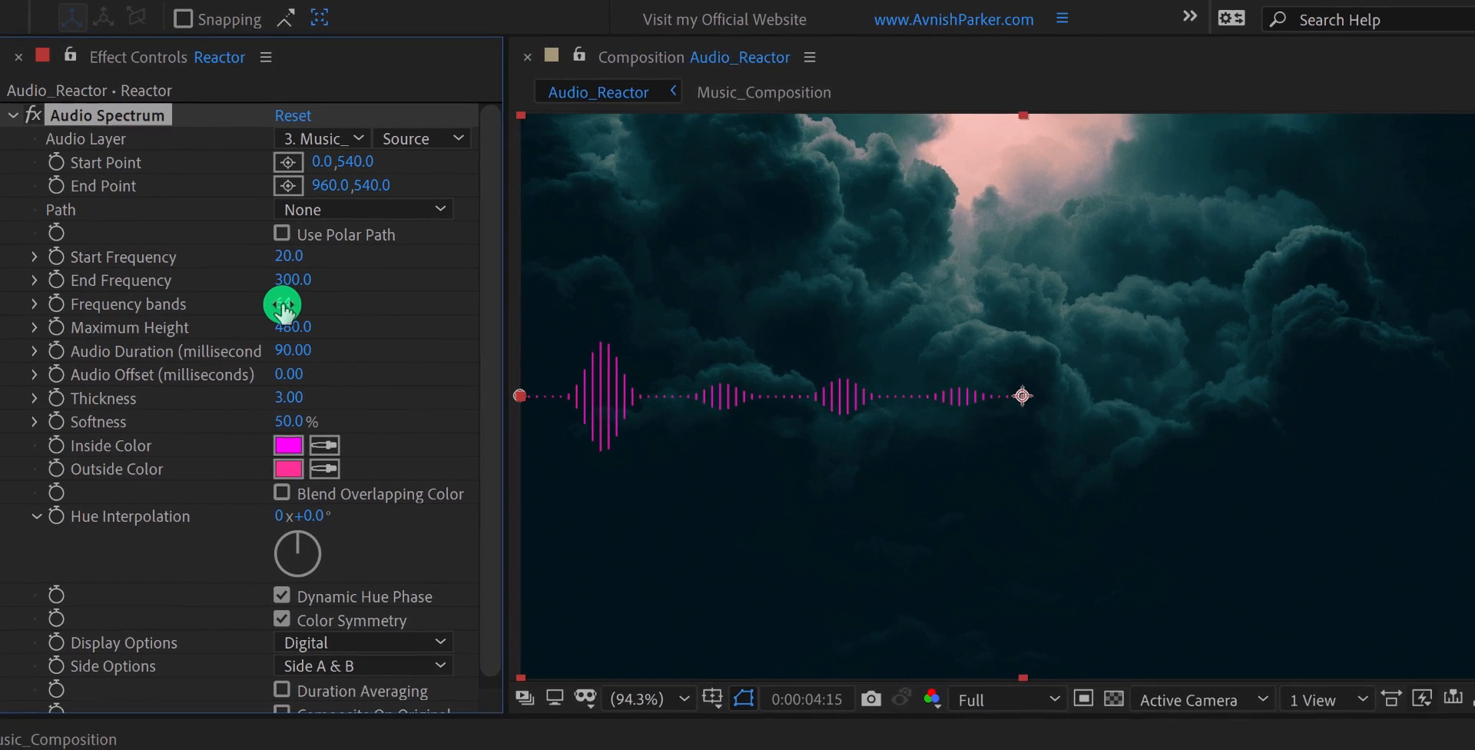
Raise the frequency bands, set Softness to 0, Analog lines display and Side B only, and preview the waveform.
{"action": "left_click", "coordinate": [283, 304]}
{"action": "type", "text": "1000"}
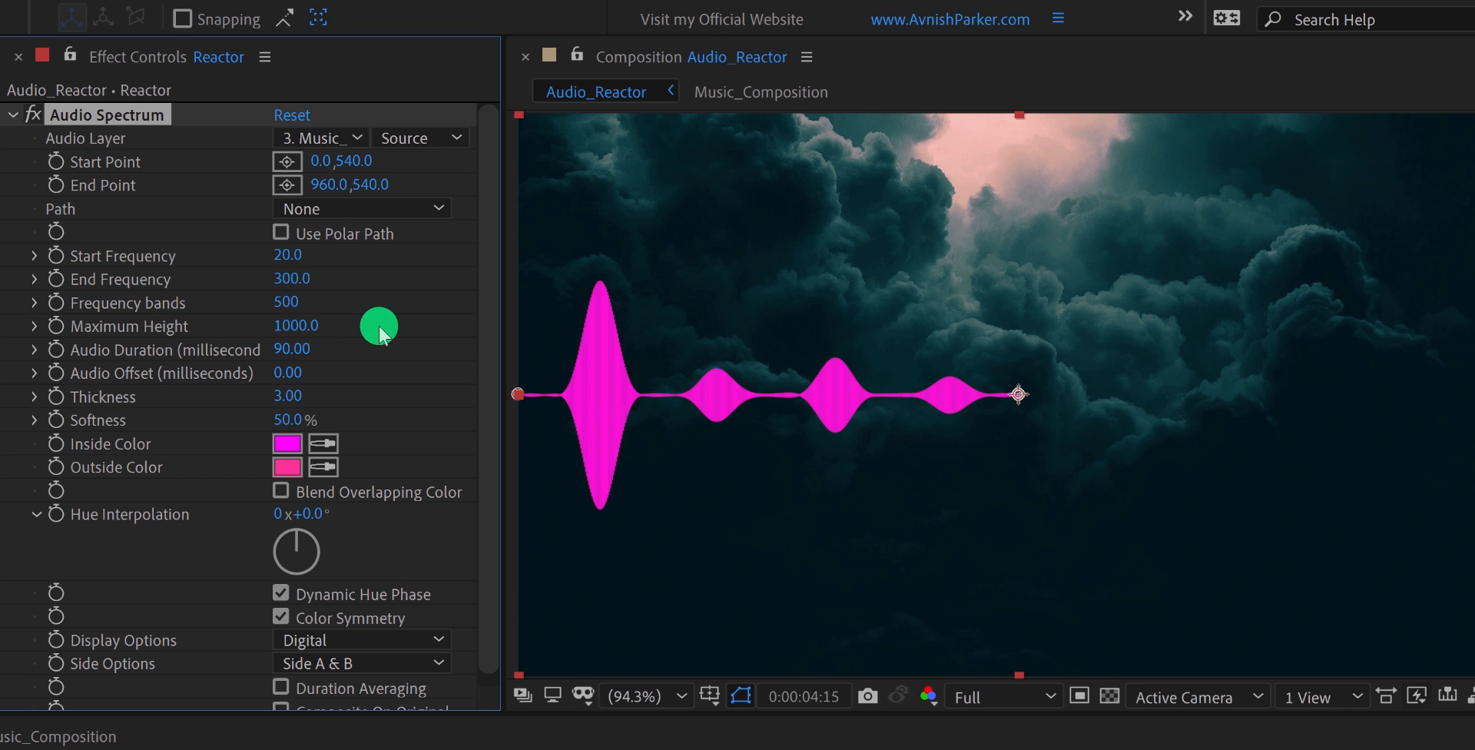
{"action": "left_click", "coordinate": [286, 420]}
{"action": "type", "text": "0"}
{"action": "key", "text": "Return"}
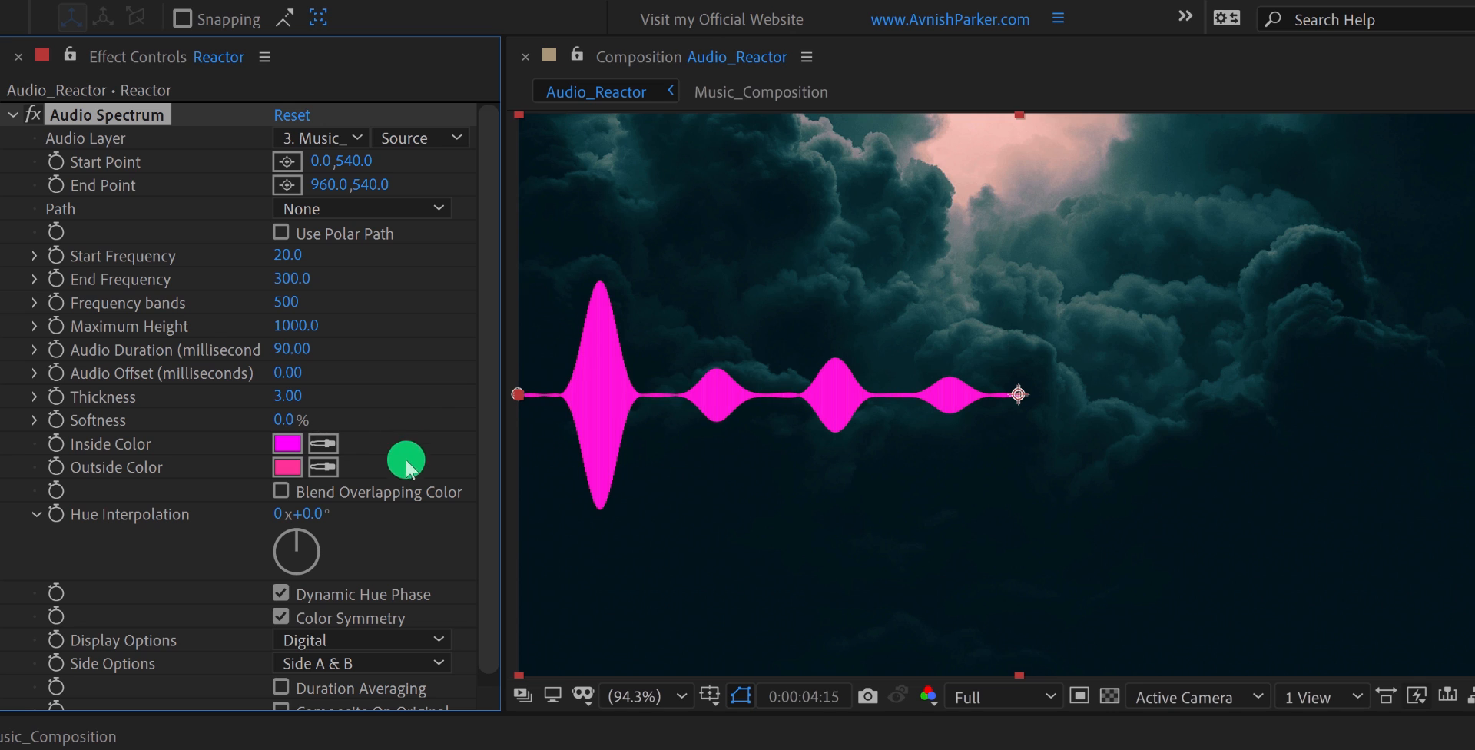
{"action": "left_click", "coordinate": [412, 642]}
{"action": "left_click", "coordinate": [407, 688]}
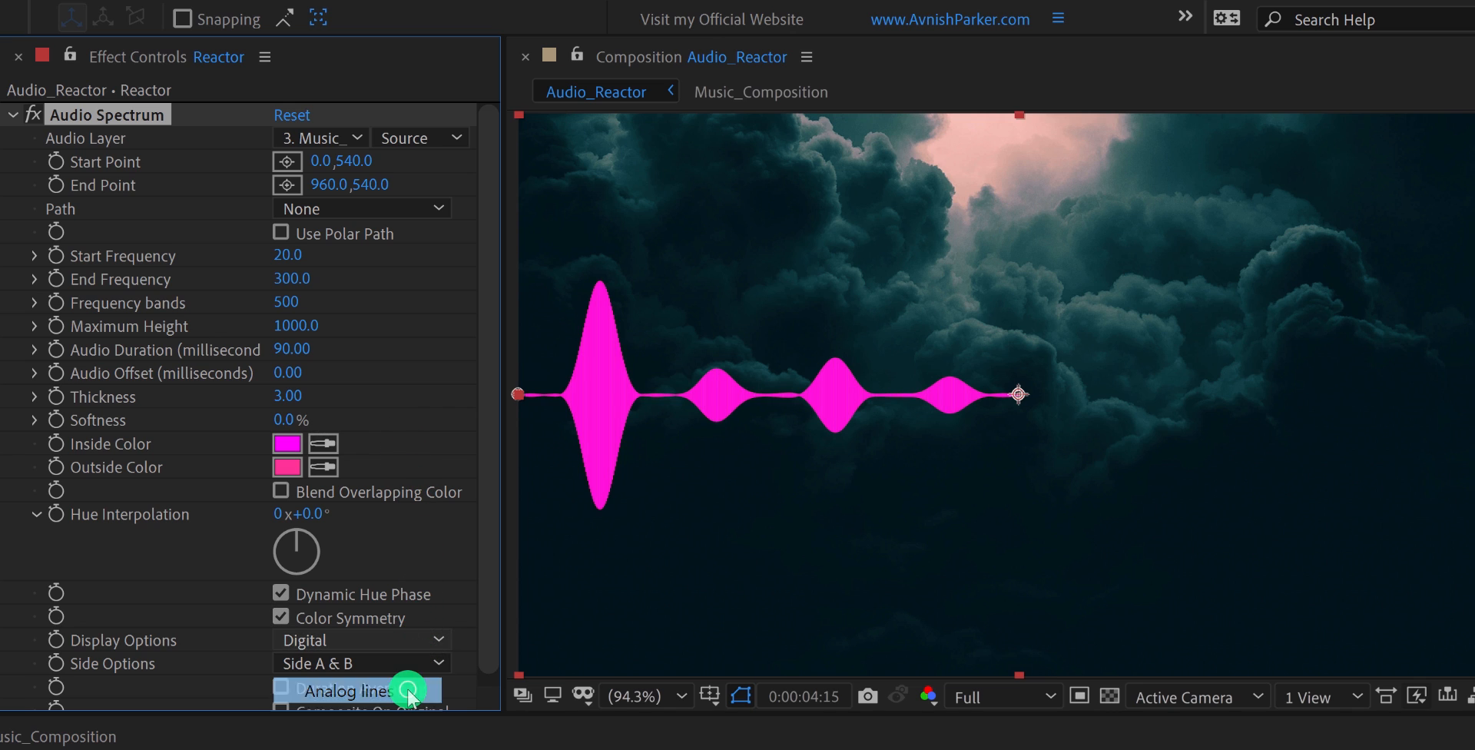
{"action": "left_click", "coordinate": [395, 669]}
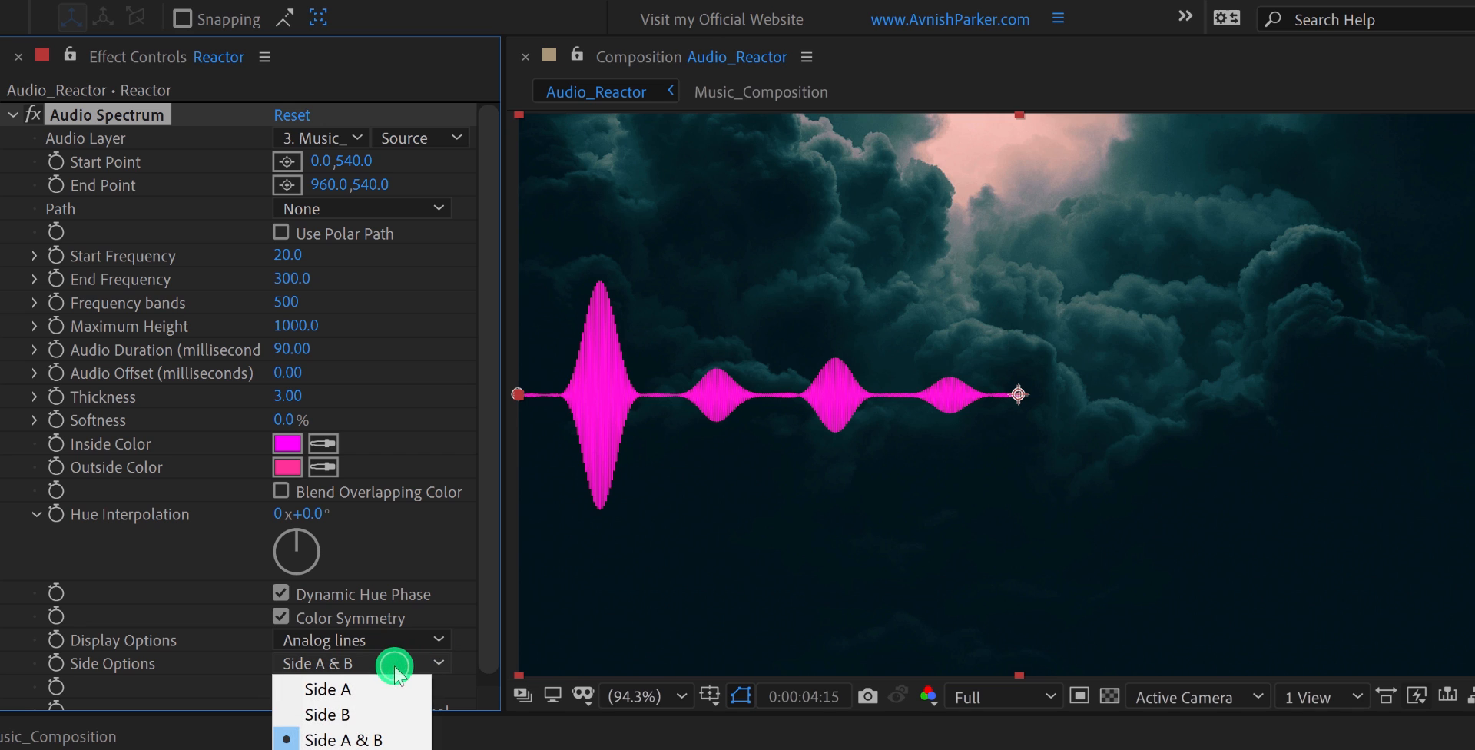
{"action": "left_click", "coordinate": [364, 712]}
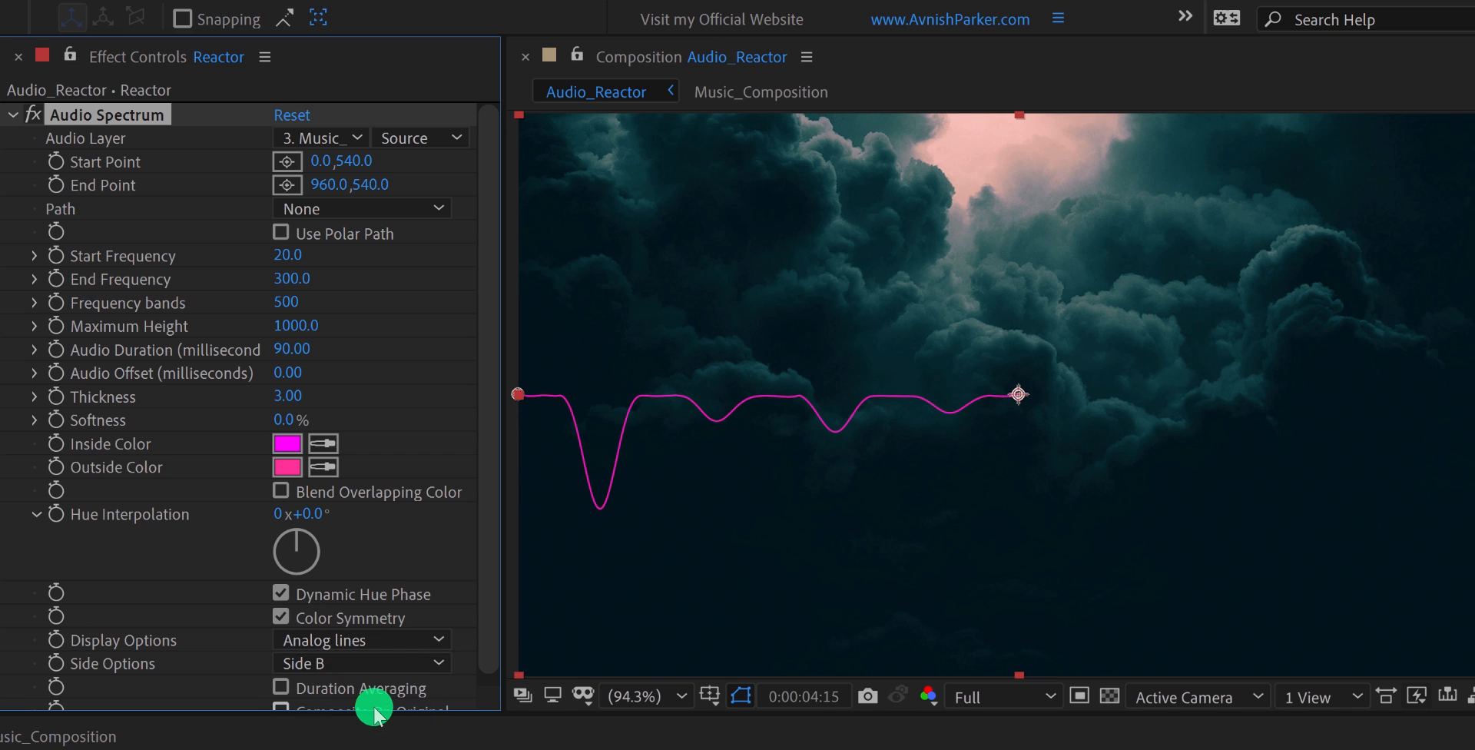
{"action": "key", "text": "KP_0"}
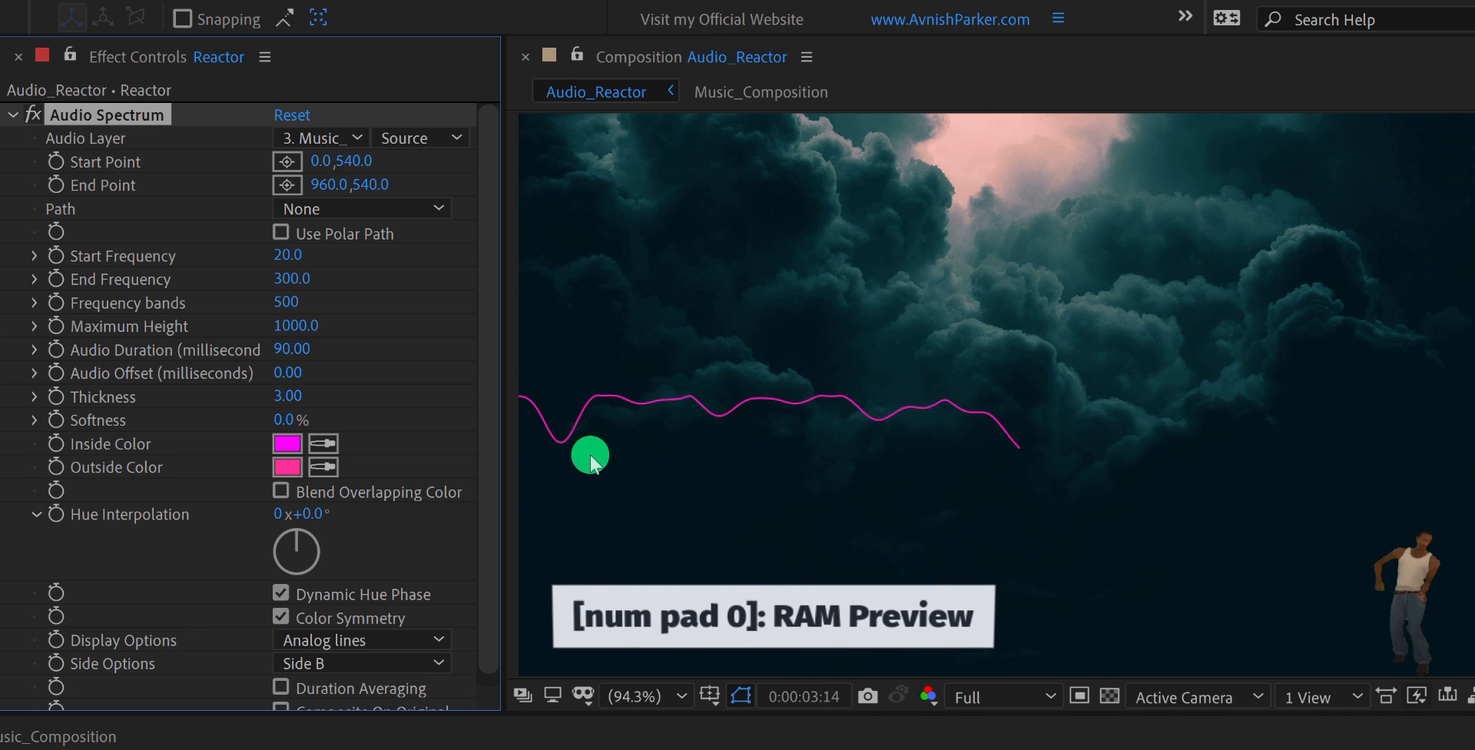
{"action": "left_click", "coordinate": [588, 460]}
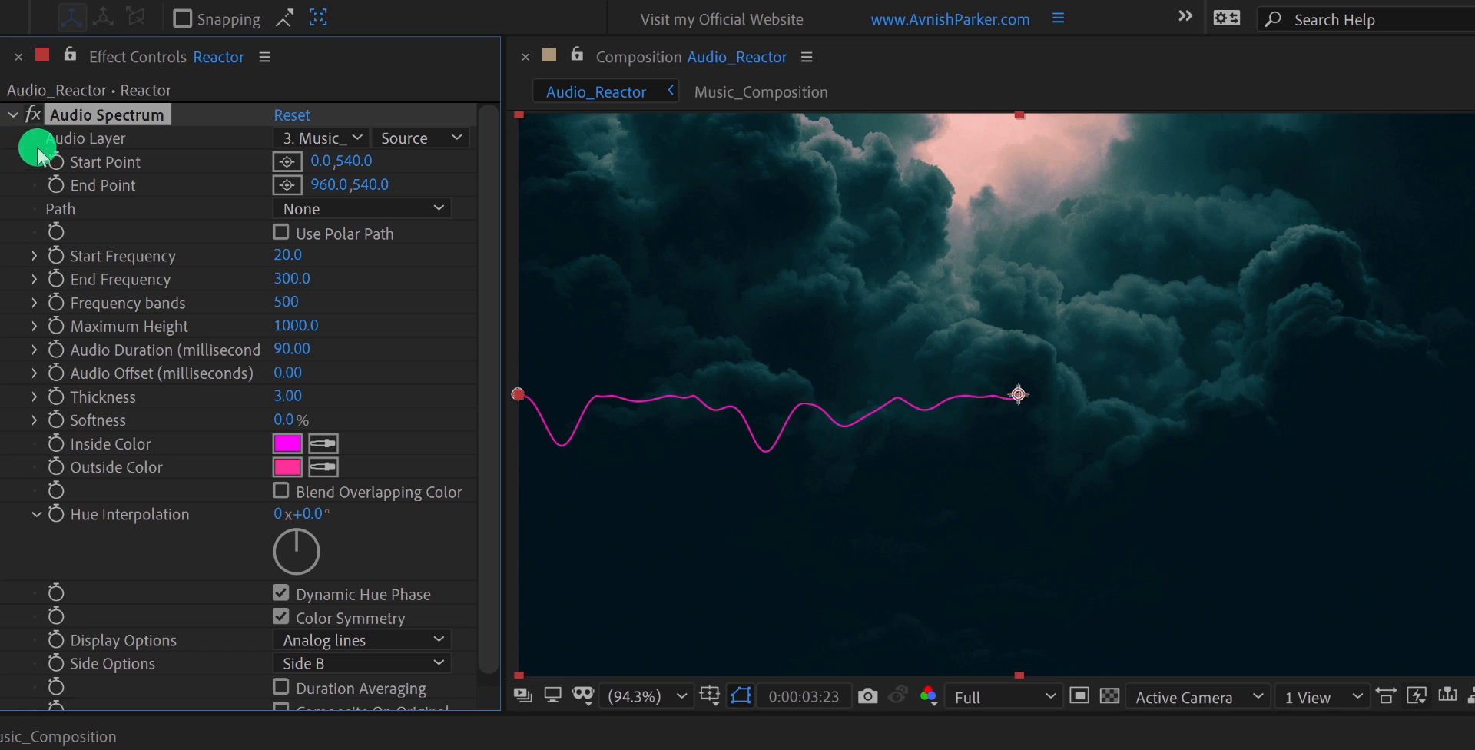
Make both the Inside and Outside spectrum colours white.
{"action": "left_click", "coordinate": [284, 444]}
{"action": "left_click_drag", "start_coordinate": [289, 258], "coordinate": [191, 120]}
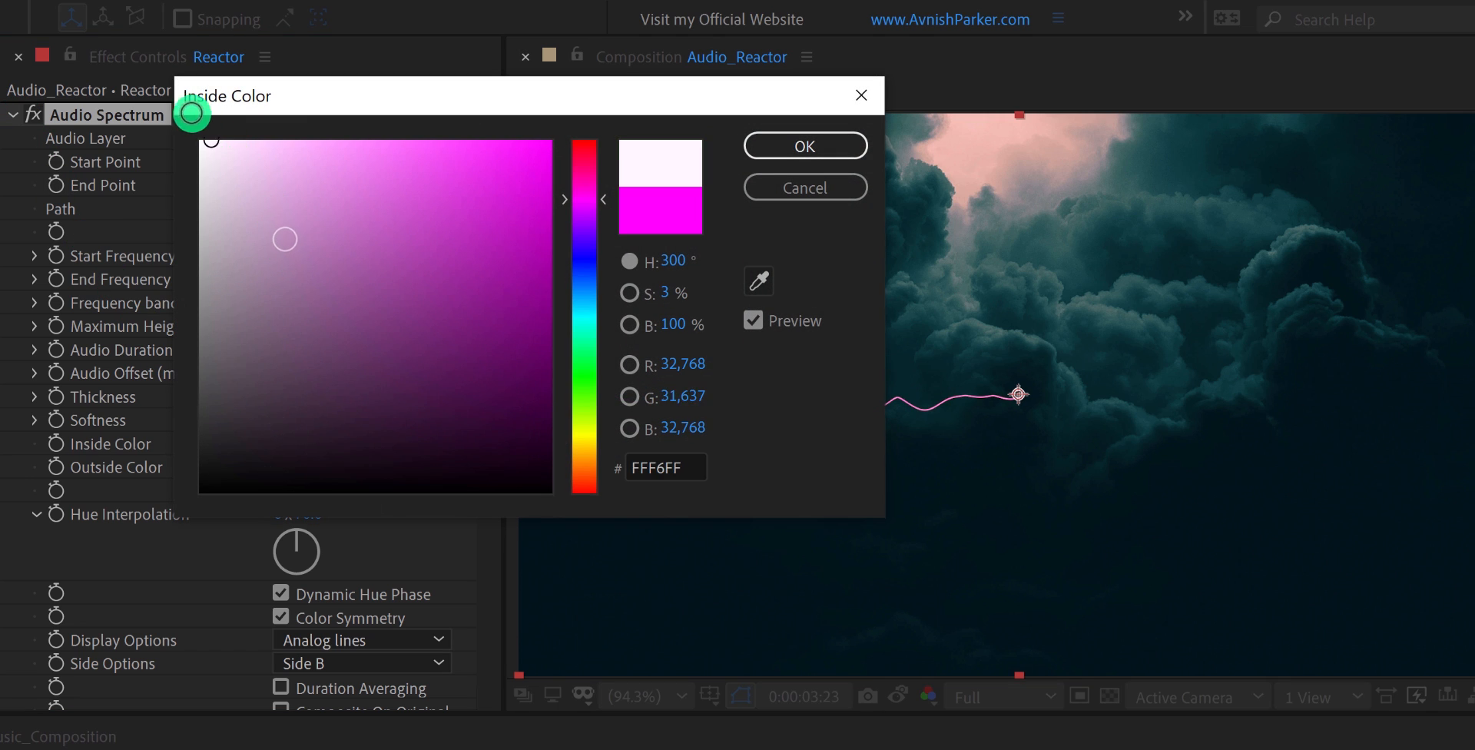
{"action": "left_click", "coordinate": [796, 145]}
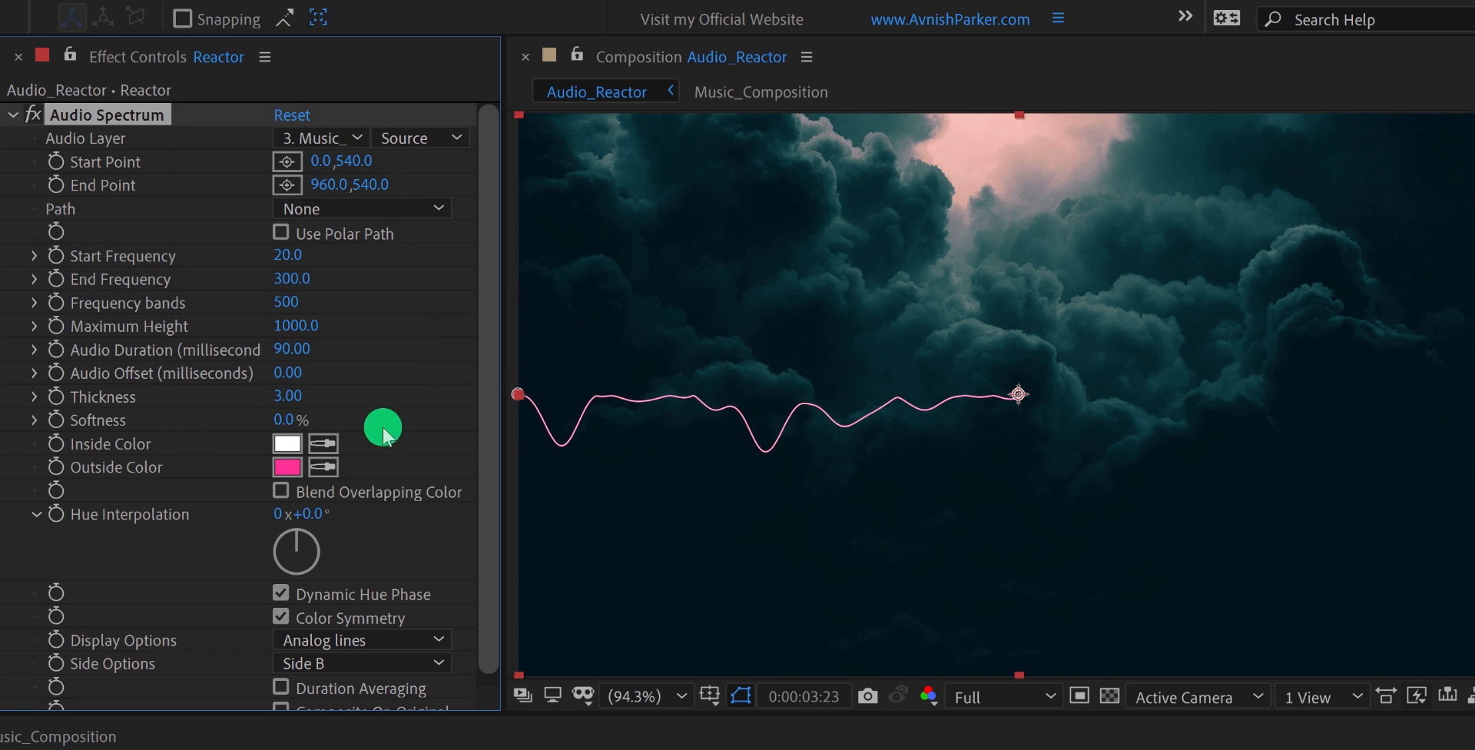
{"action": "left_click", "coordinate": [325, 467]}
{"action": "left_click", "coordinate": [288, 444]}
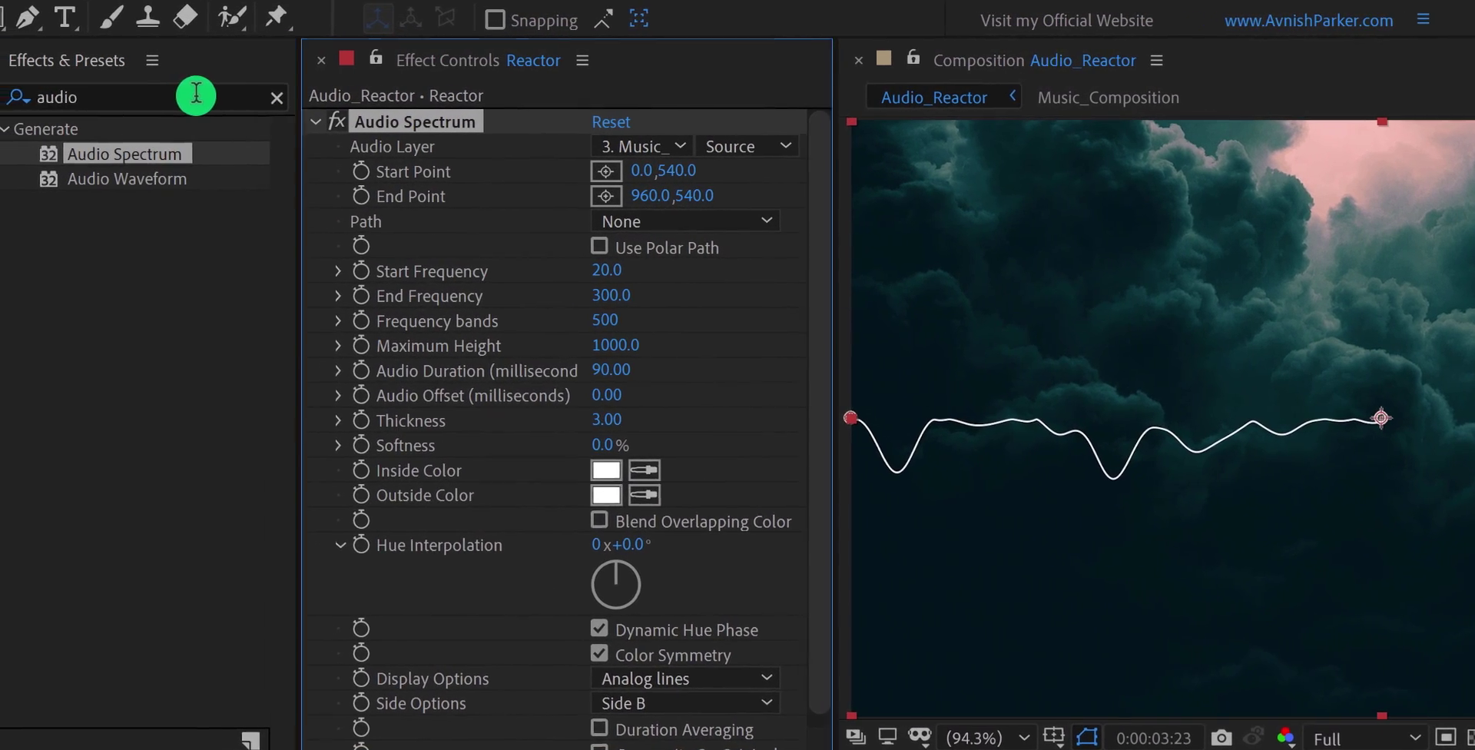
Apply Polar Coordinates set to Rect to Polar at 100% interpolation, bending the waveform into an arc.
{"action": "double_click", "coordinate": [206, 95]}
{"action": "type", "text": "pol"}
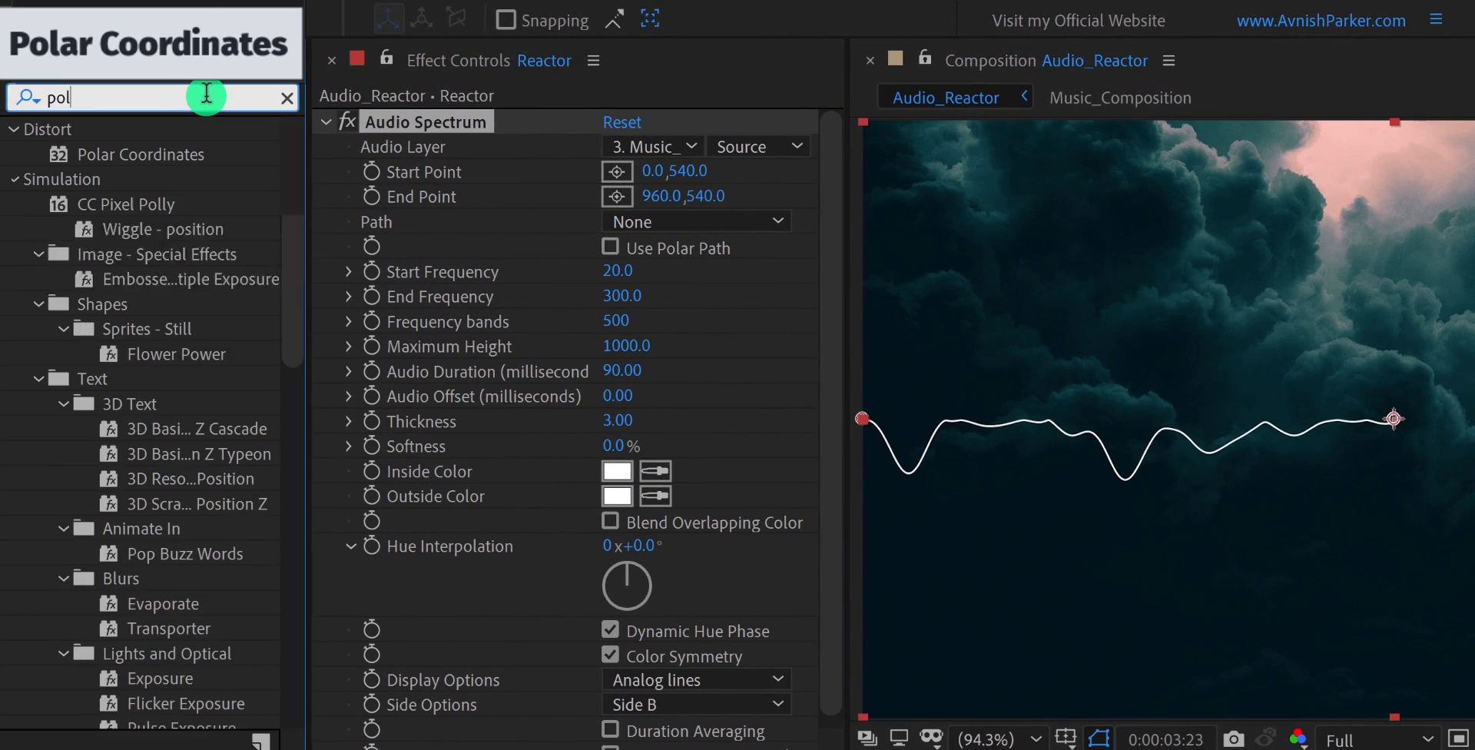
{"action": "type", "text": "a"}
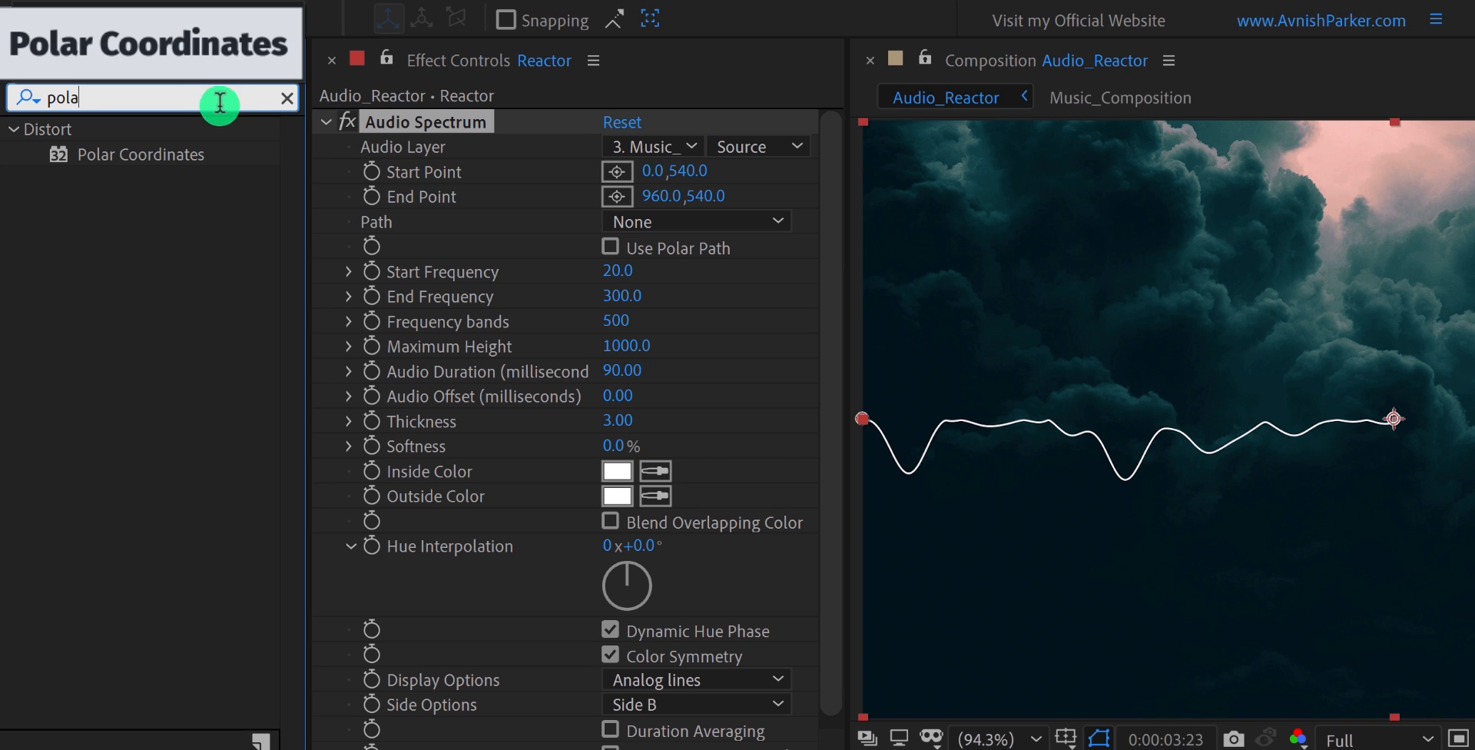
{"action": "left_click", "coordinate": [322, 123]}
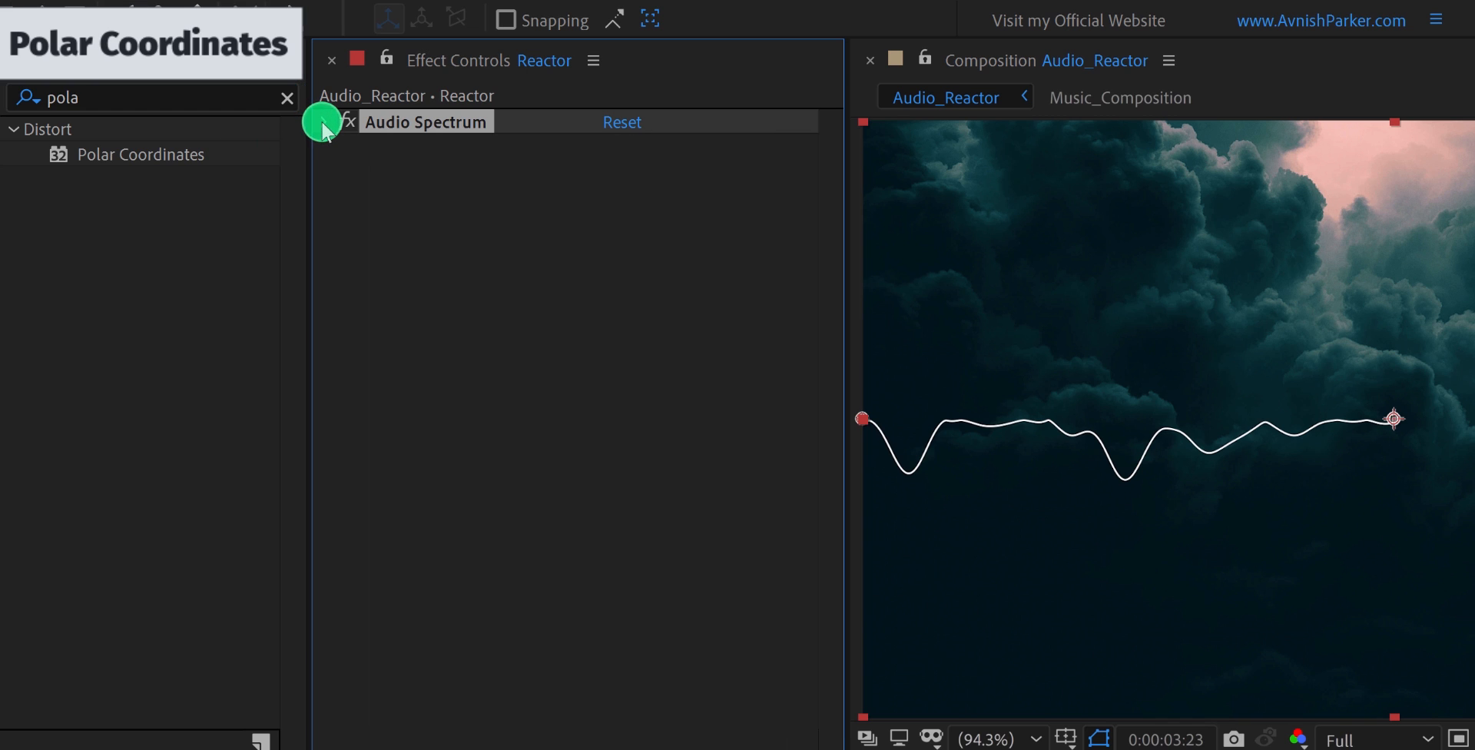
{"action": "left_click_drag", "start_coordinate": [139, 155], "coordinate": [380, 191]}
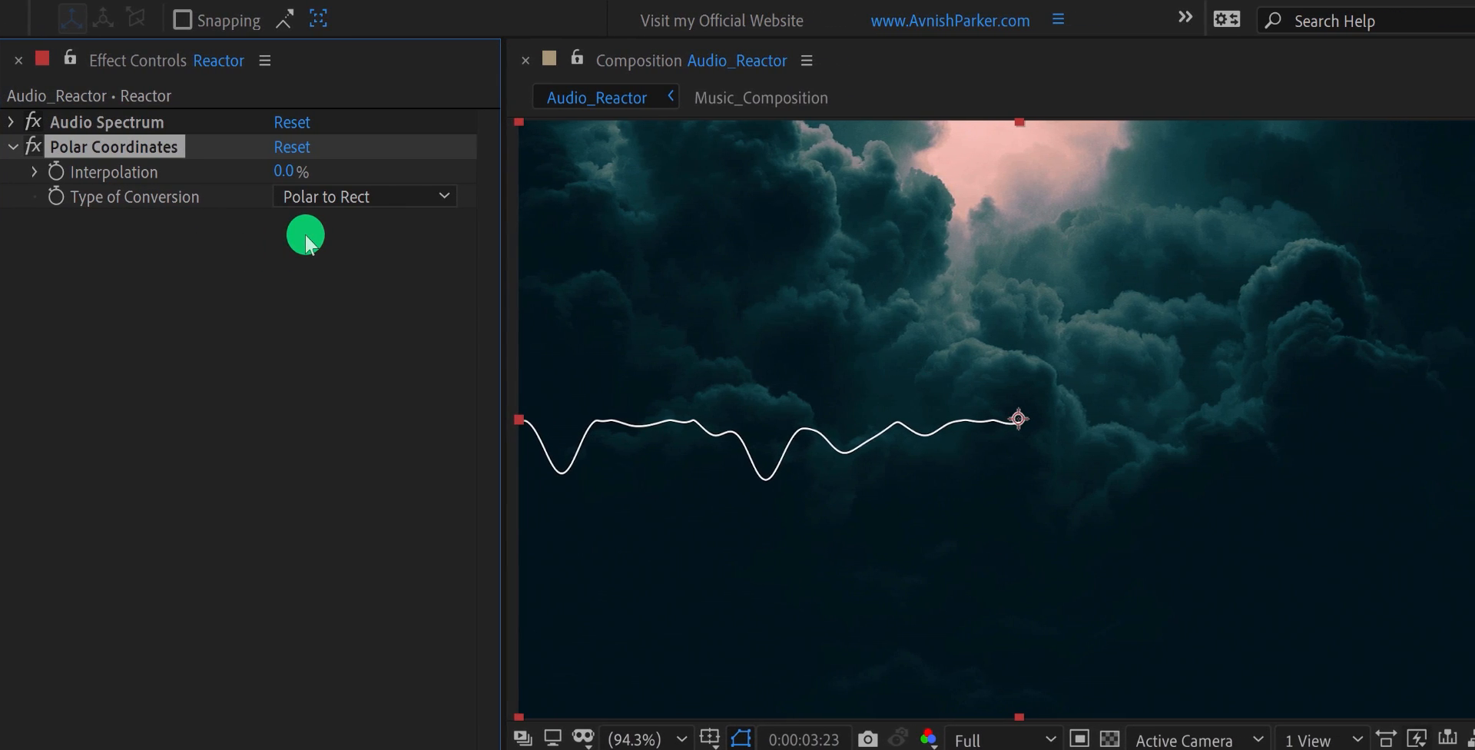
{"action": "left_click", "coordinate": [380, 201]}
{"action": "left_click", "coordinate": [382, 226]}
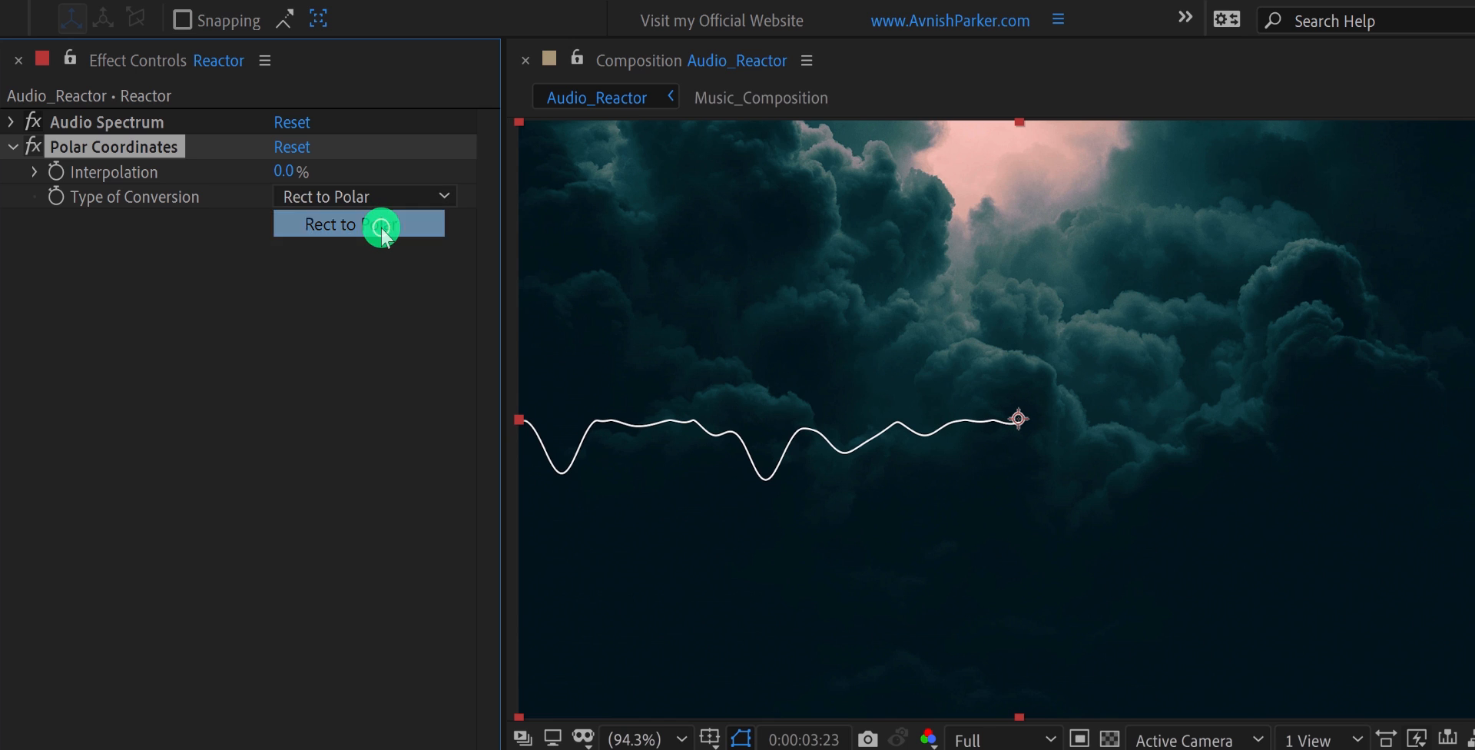
{"action": "left_click_drag", "start_coordinate": [286, 172], "coordinate": [488, 202]}
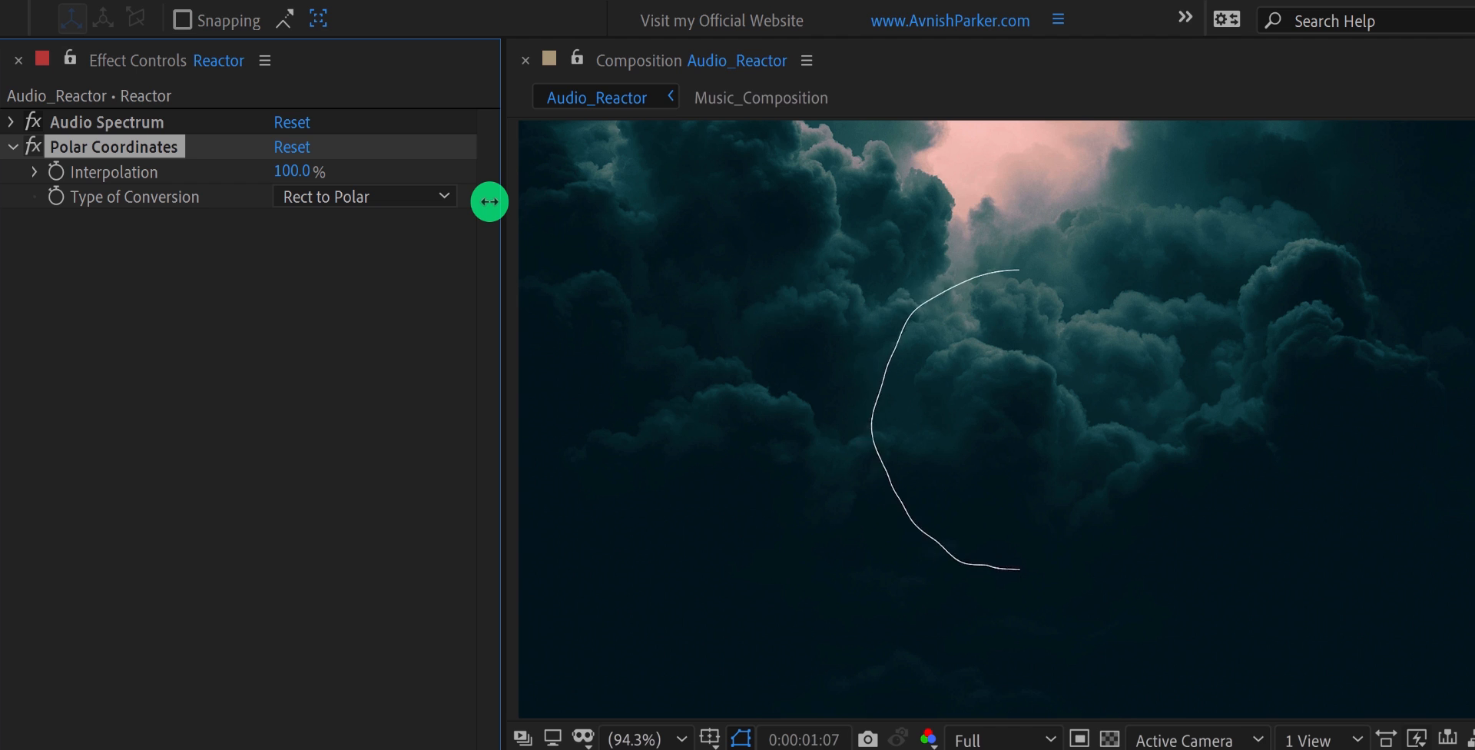
{"action": "key", "text": "space"}
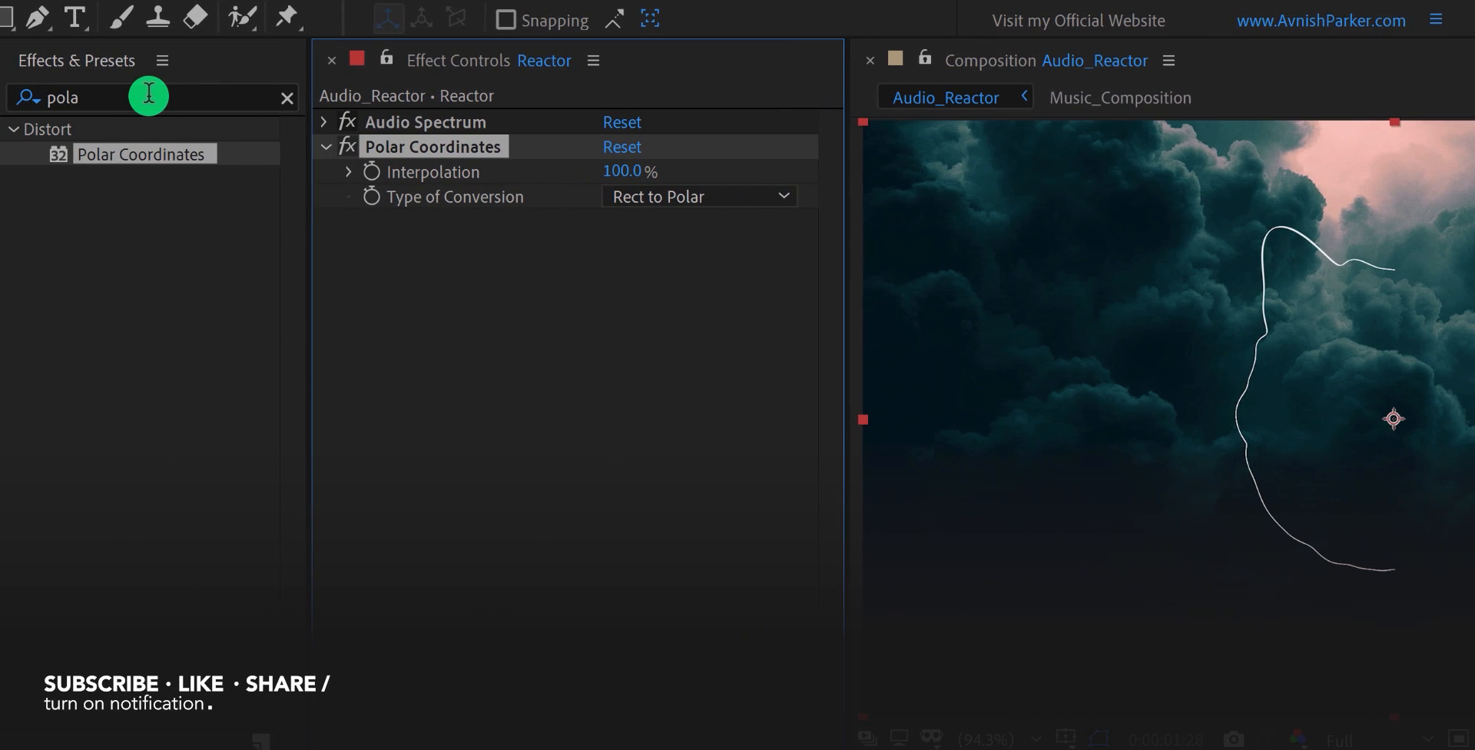
Apply a Mirror effect with Reflection Center at 960,540 to form the symmetrical cat-head outline.
{"action": "double_click", "coordinate": [145, 96]}
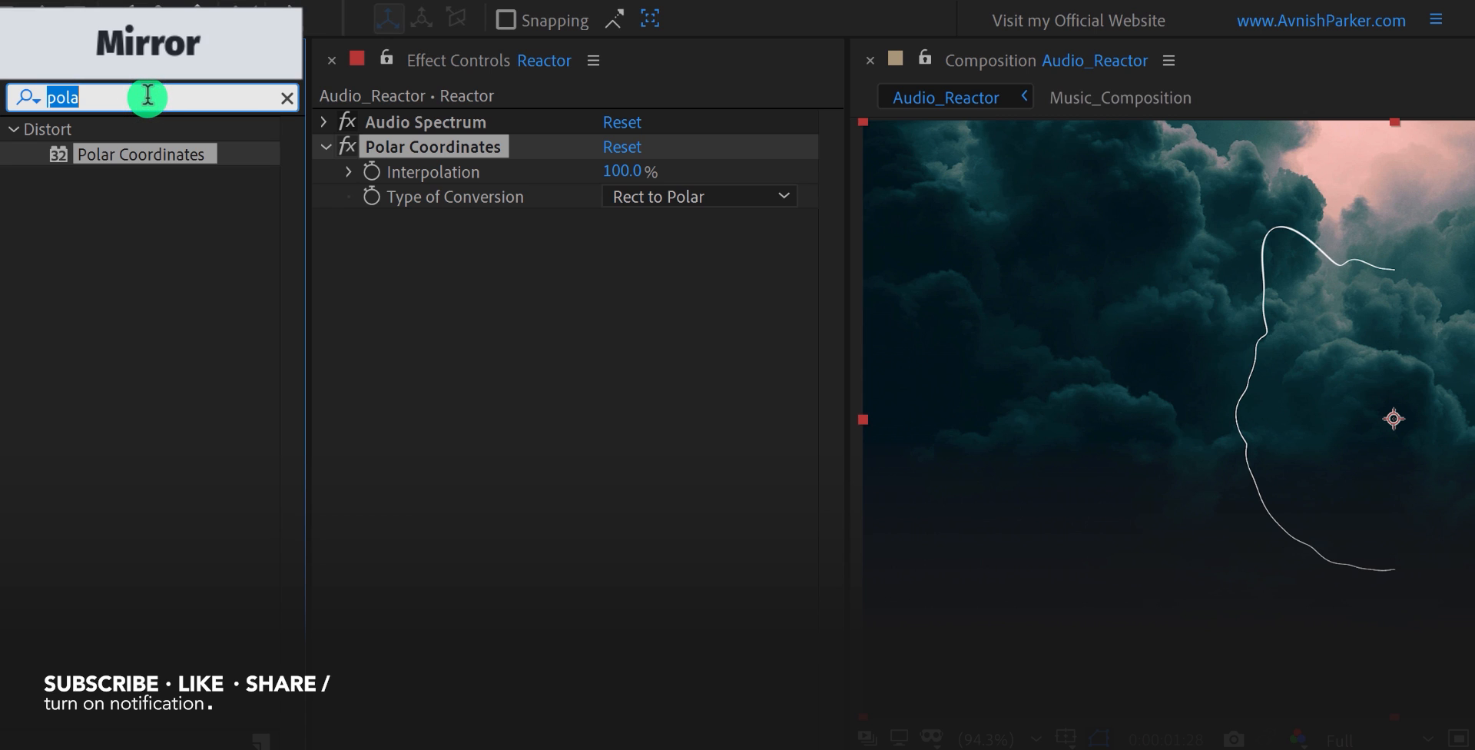
{"action": "type", "text": "mirr"}
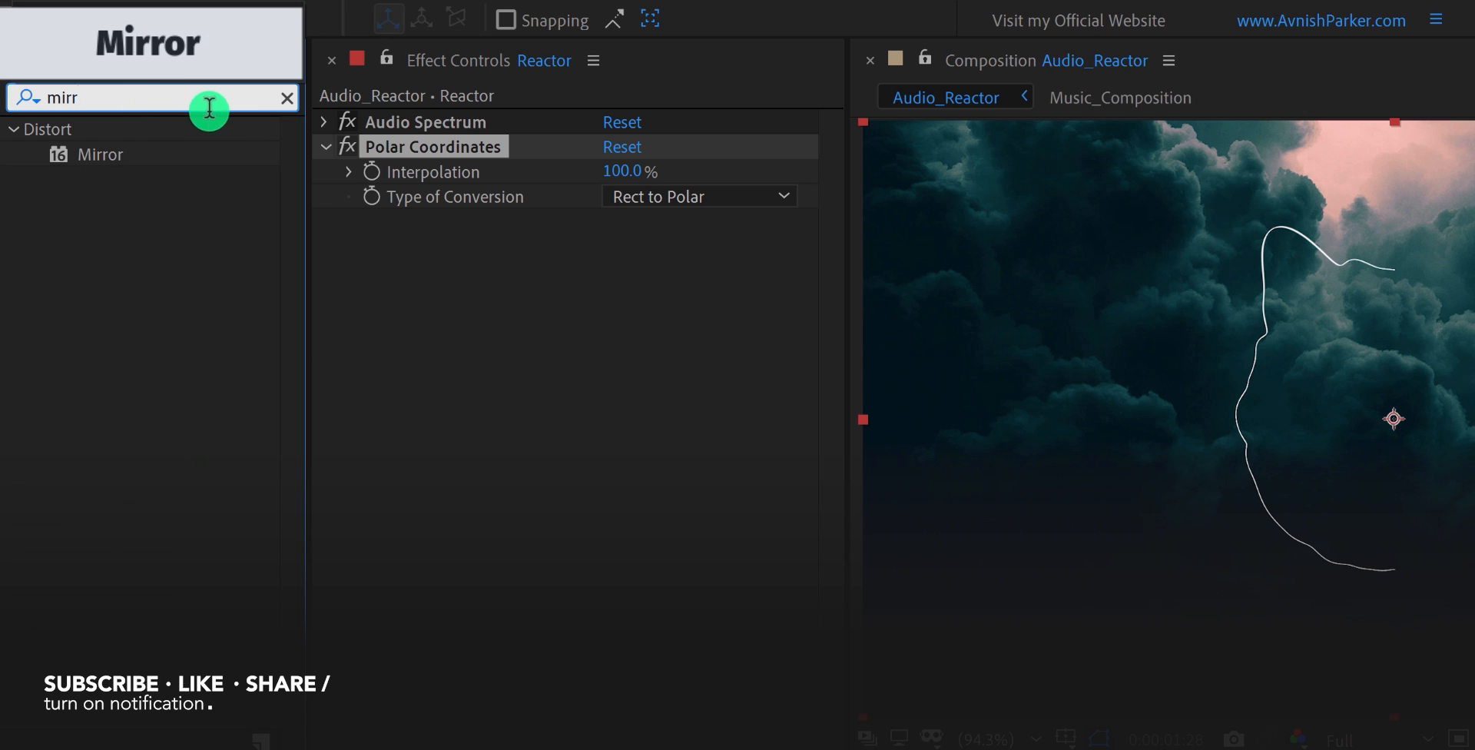
{"action": "left_click_drag", "start_coordinate": [92, 154], "coordinate": [386, 286]}
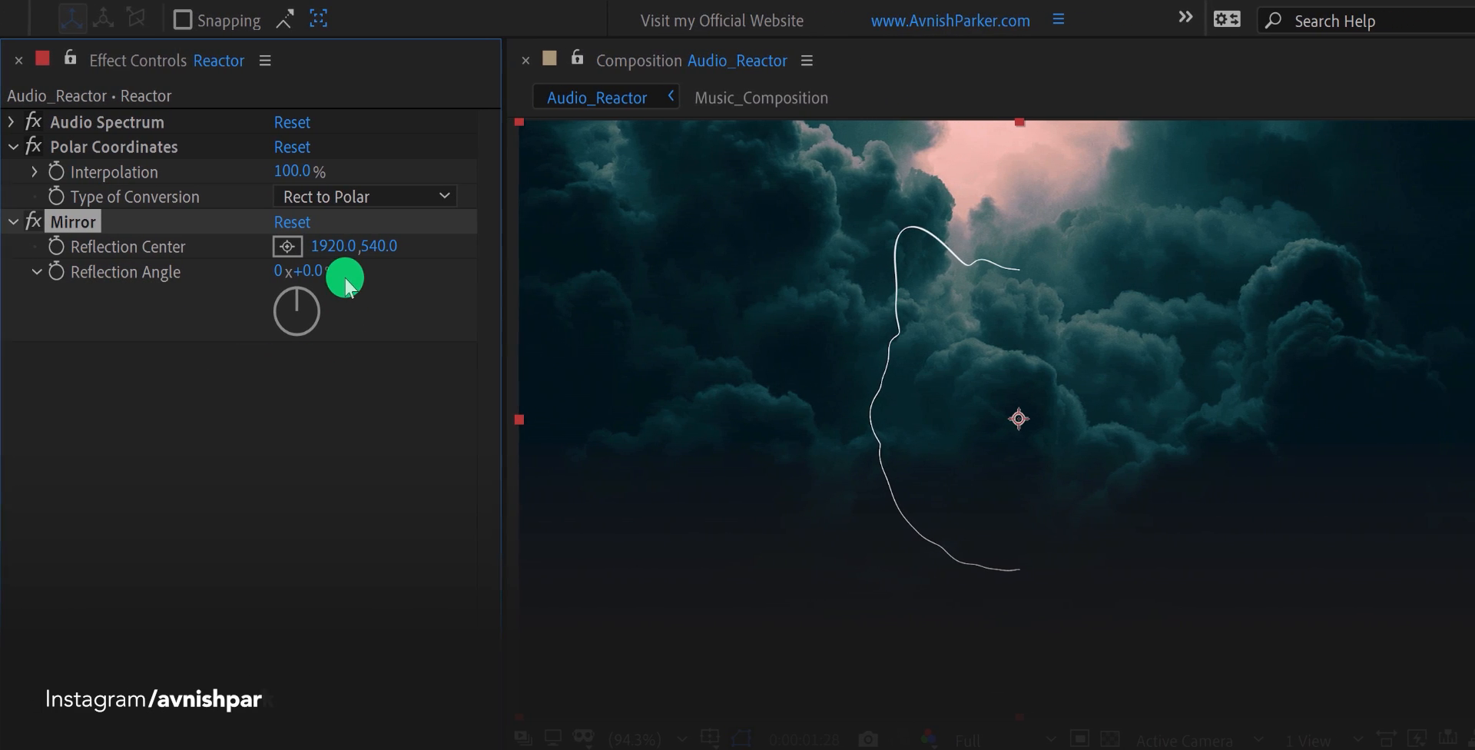
{"action": "left_click", "coordinate": [332, 247]}
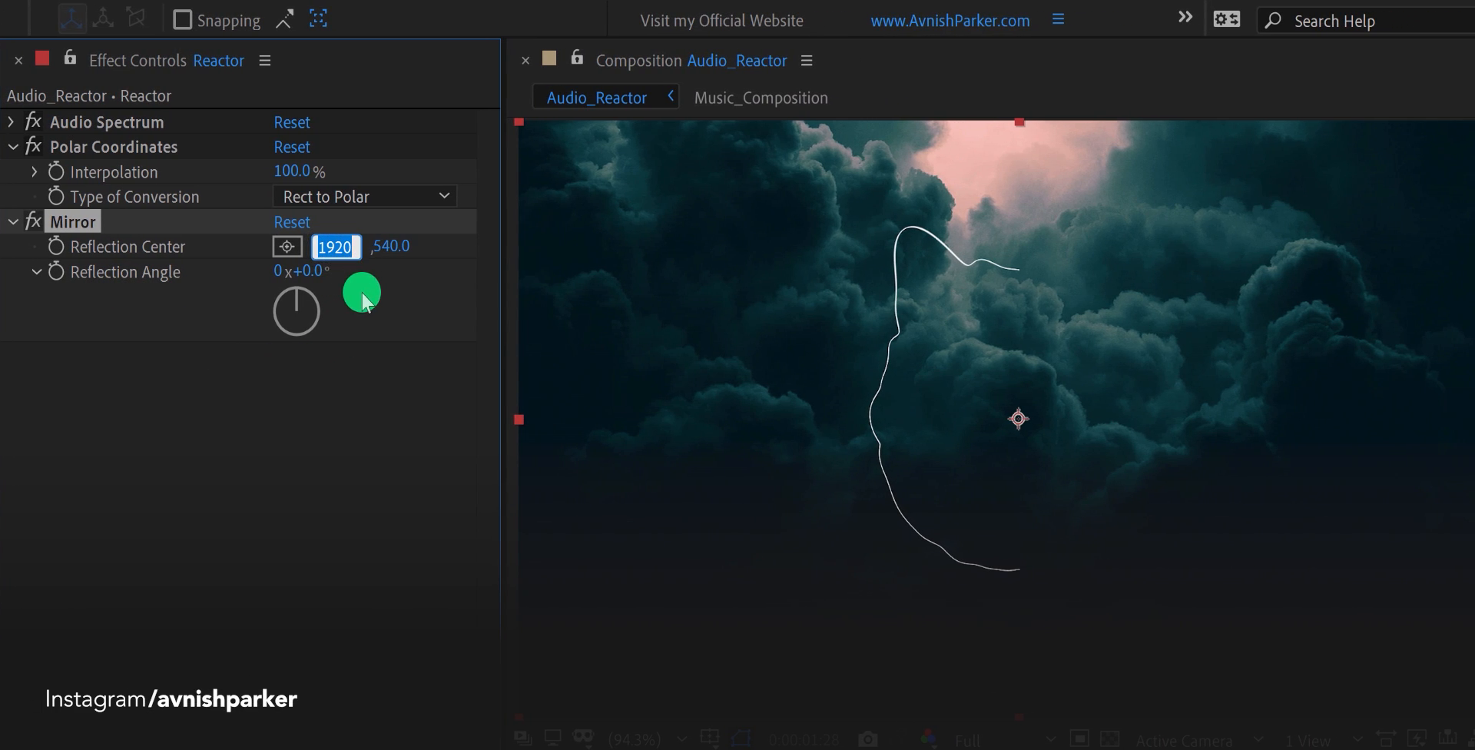
{"action": "type", "text": "960"}
{"action": "key", "text": "Return"}
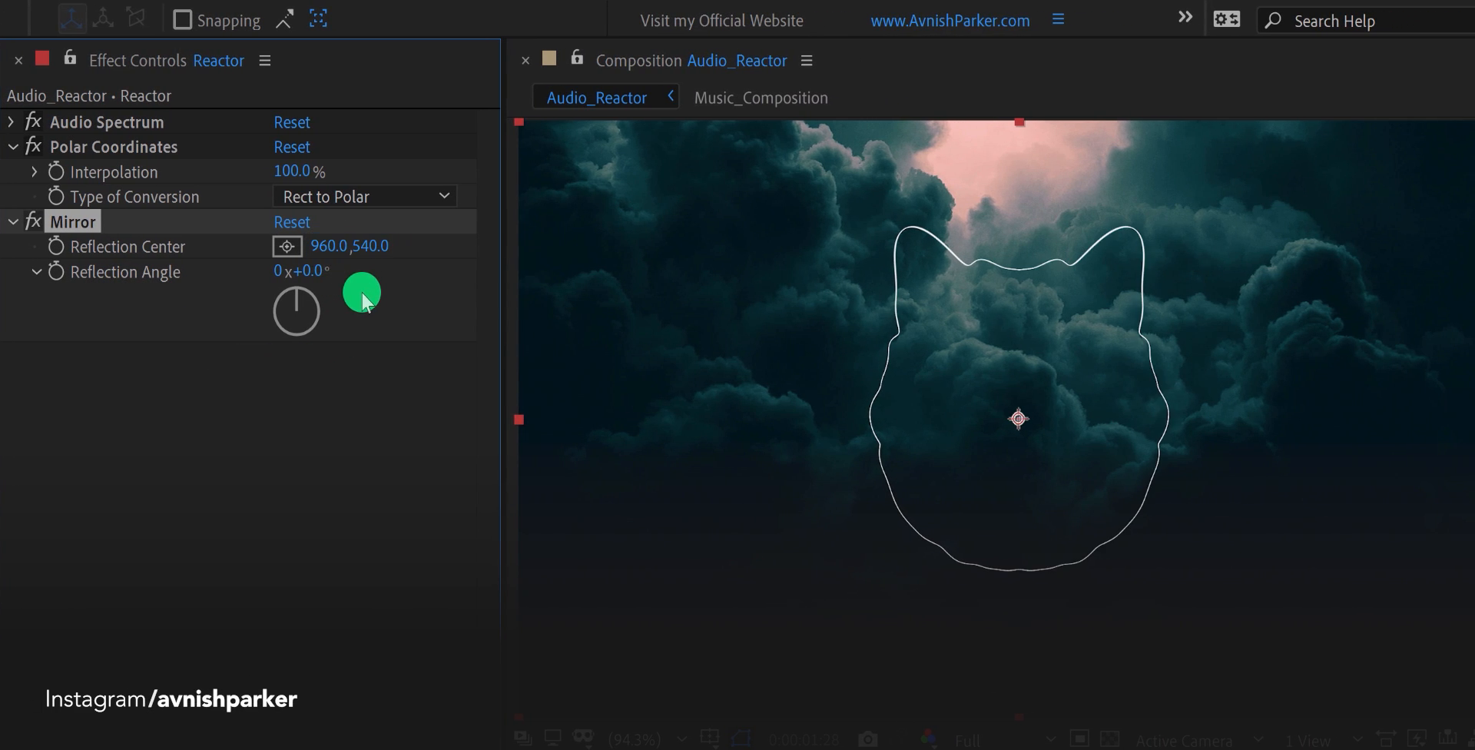
Set the spectrum Thickness to 10 and collapse the three effects.
{"action": "left_click", "coordinate": [11, 123]}
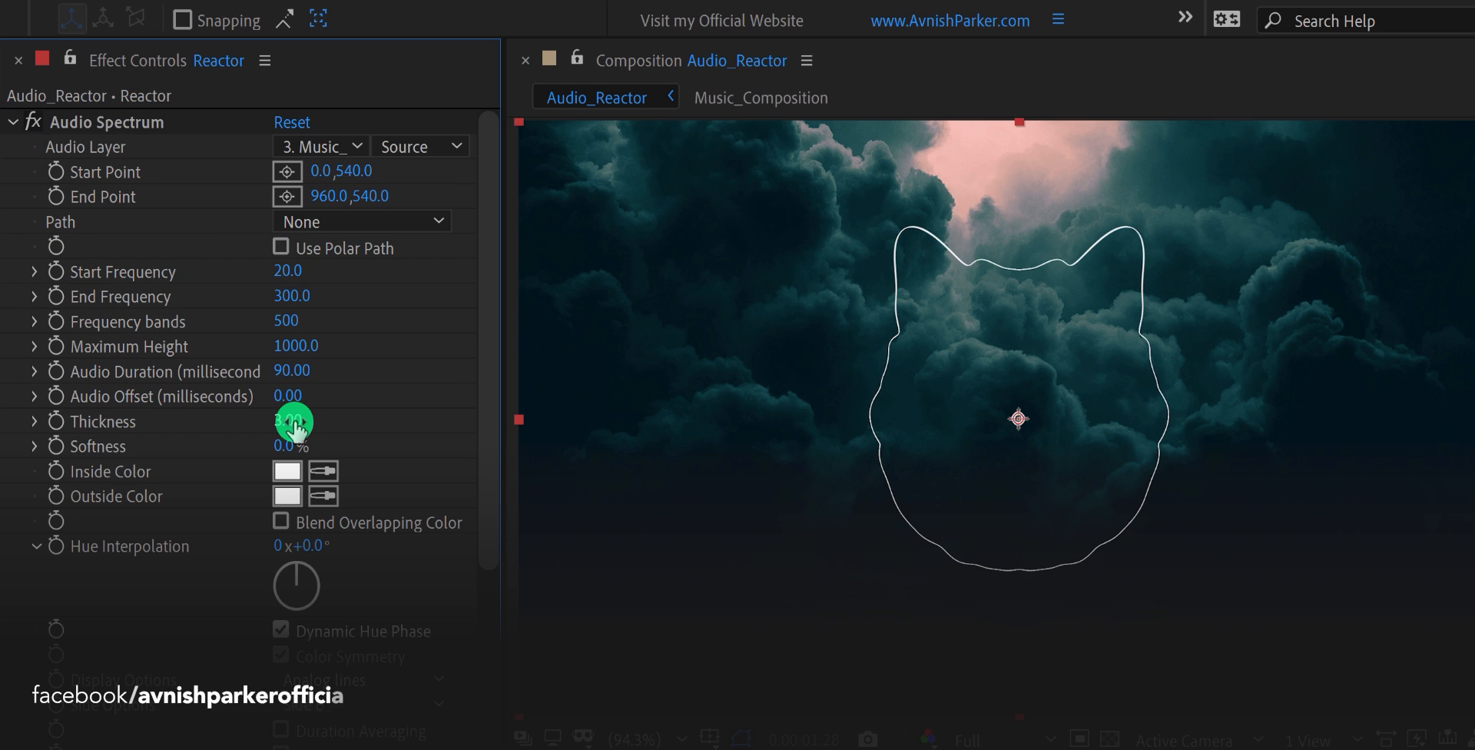
{"action": "left_click", "coordinate": [294, 423]}
{"action": "type", "text": "10"}
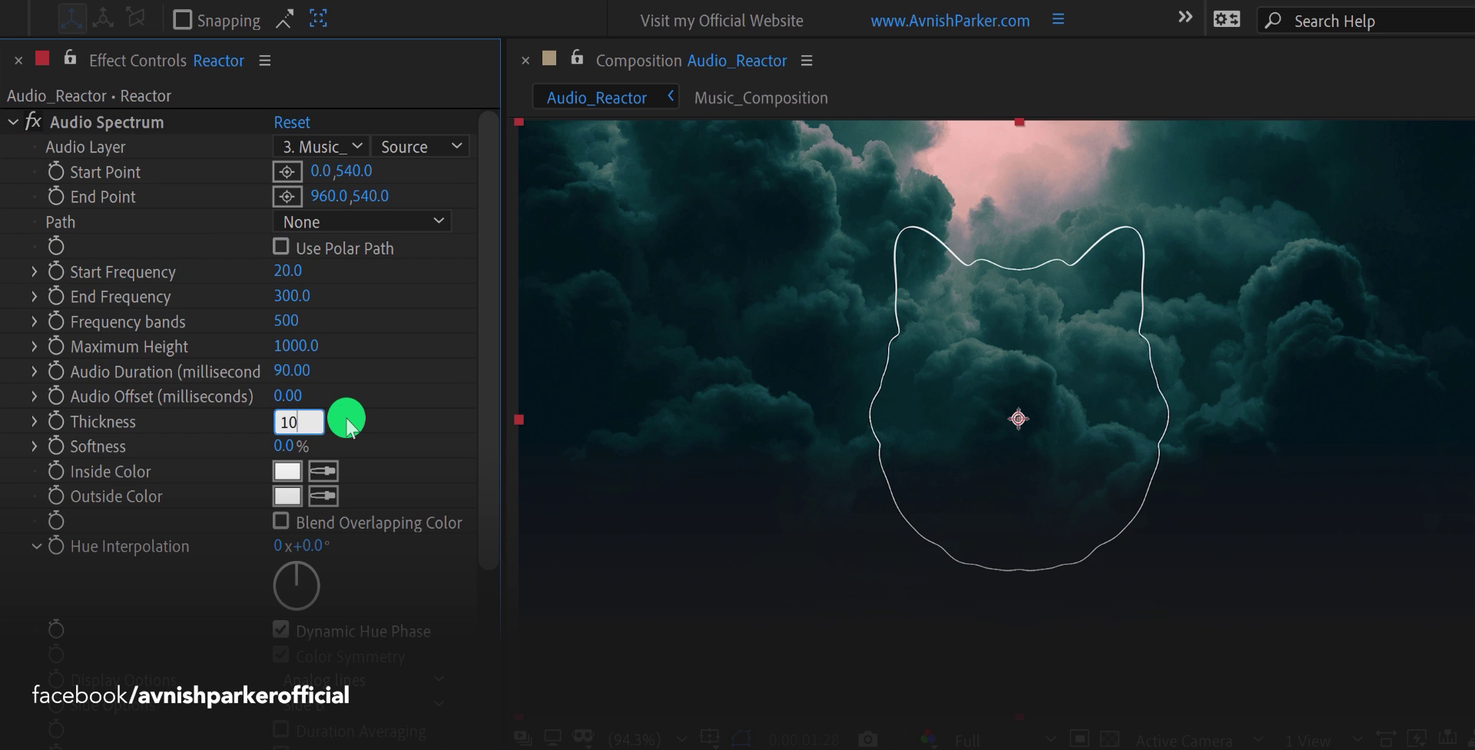
{"action": "key", "text": "Return"}
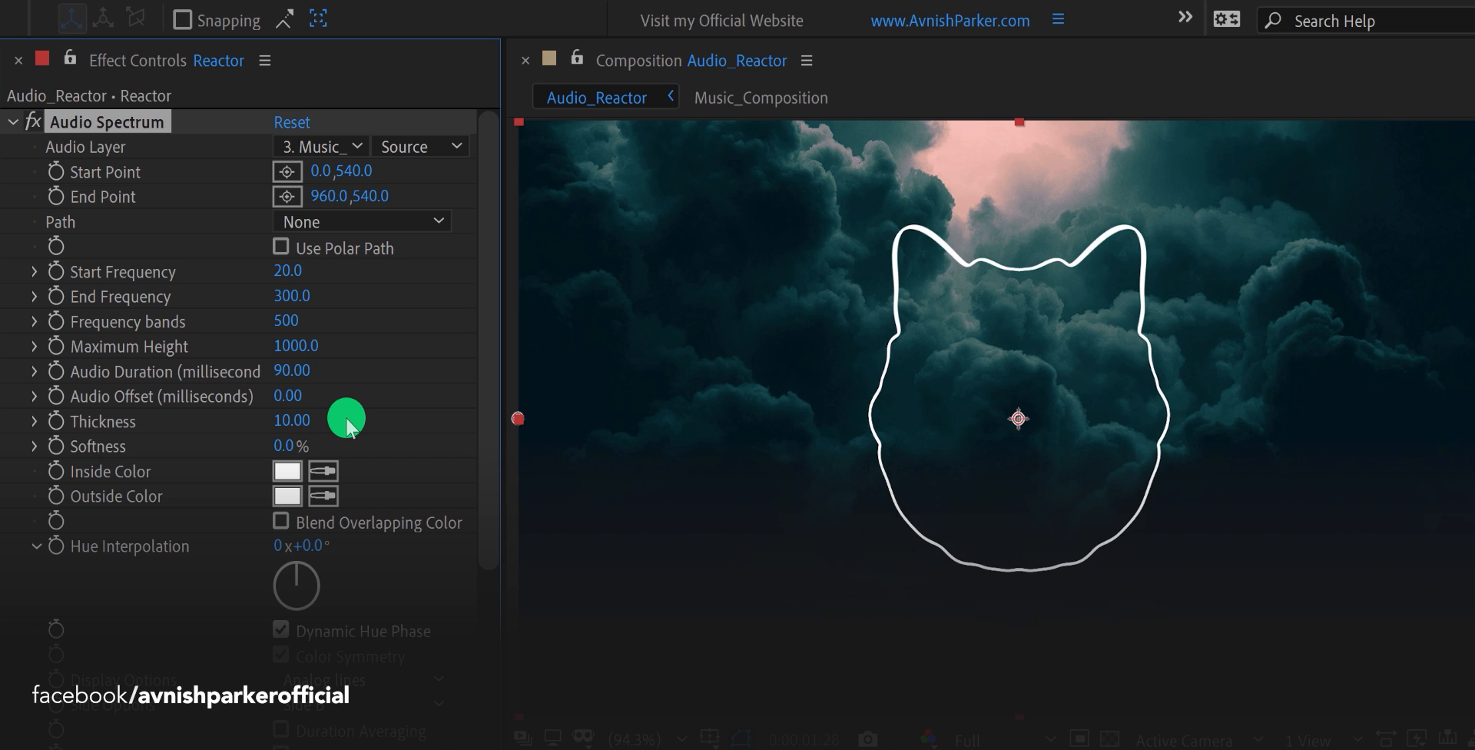
{"action": "left_click", "coordinate": [16, 123]}
{"action": "left_click", "coordinate": [15, 147]}
{"action": "left_click", "coordinate": [16, 172]}
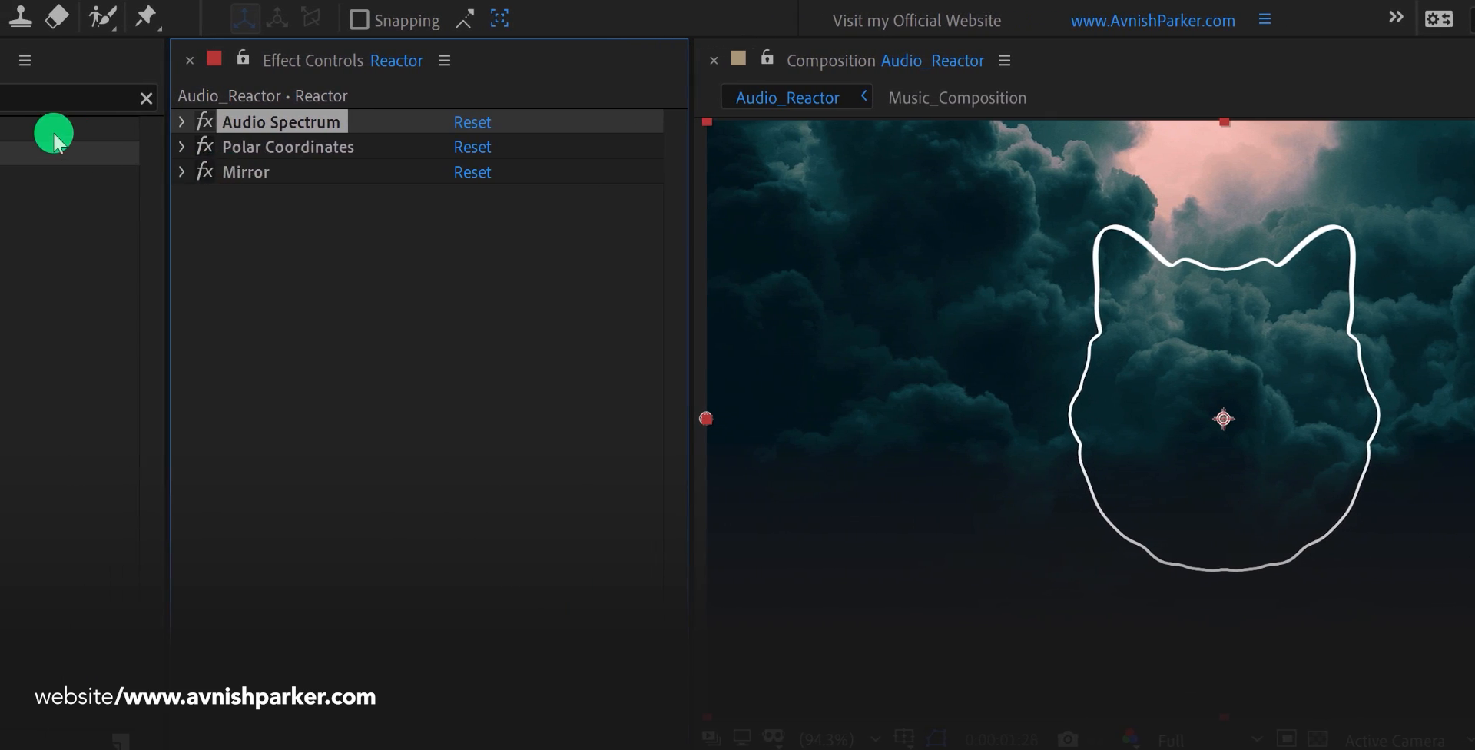
Apply 4-Color Gradient and drag its four points in beside the ears and lower corners of the cat outline.
{"action": "left_click", "coordinate": [123, 96]}
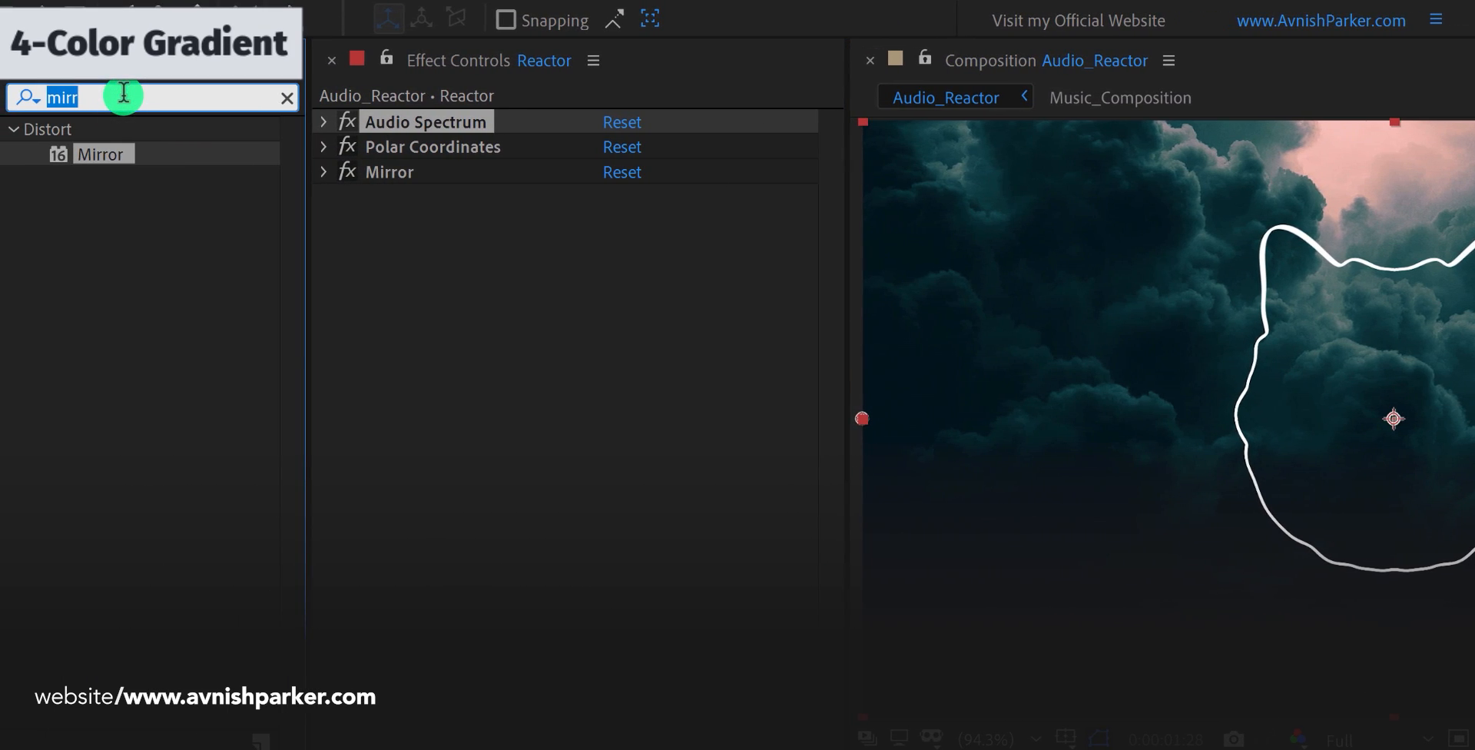
{"action": "type", "text": "grad"}
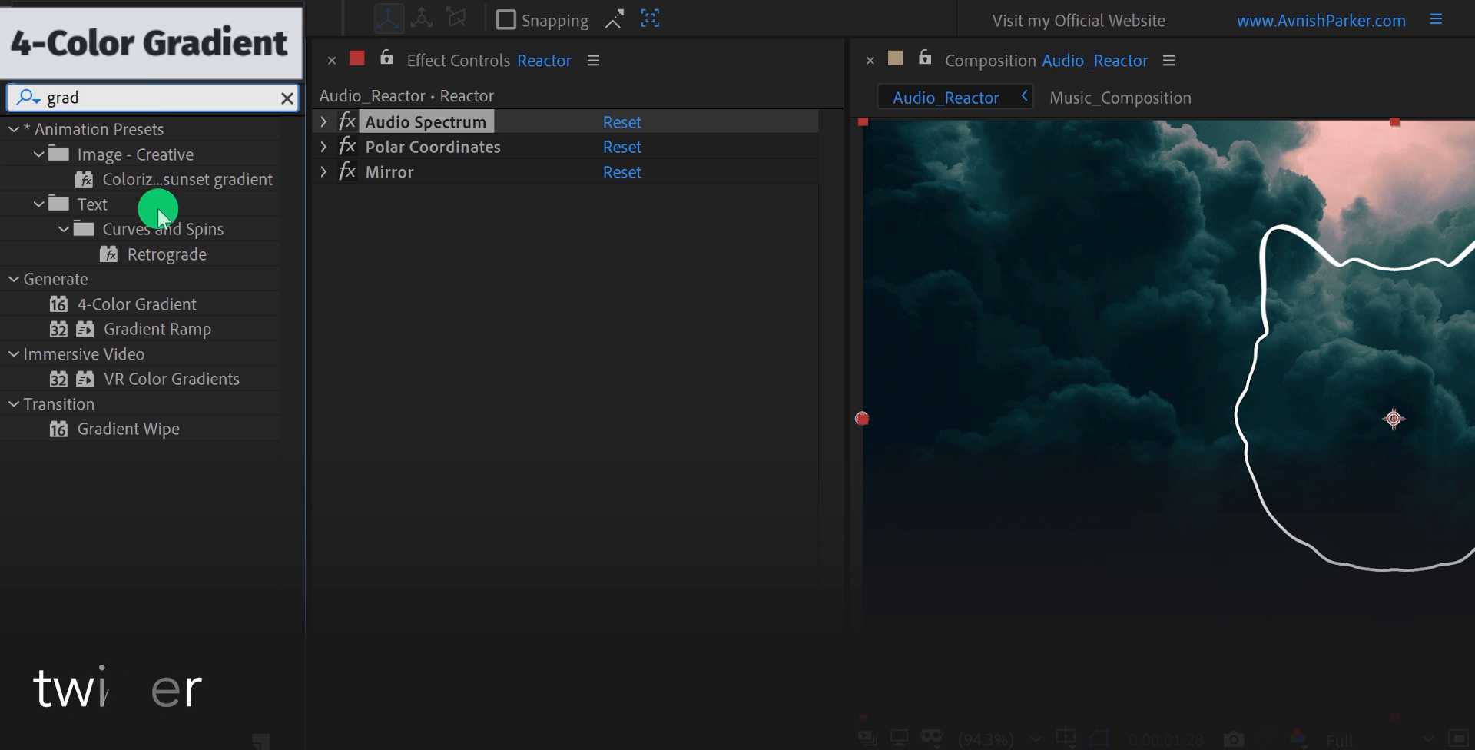
{"action": "mouse_move", "coordinate": [145, 303]}
{"action": "left_mouse_down"}
{"action": "mouse_move", "coordinate": [231, 299]}
{"action": "mouse_move", "coordinate": [461, 230]}
{"action": "left_mouse_up"}
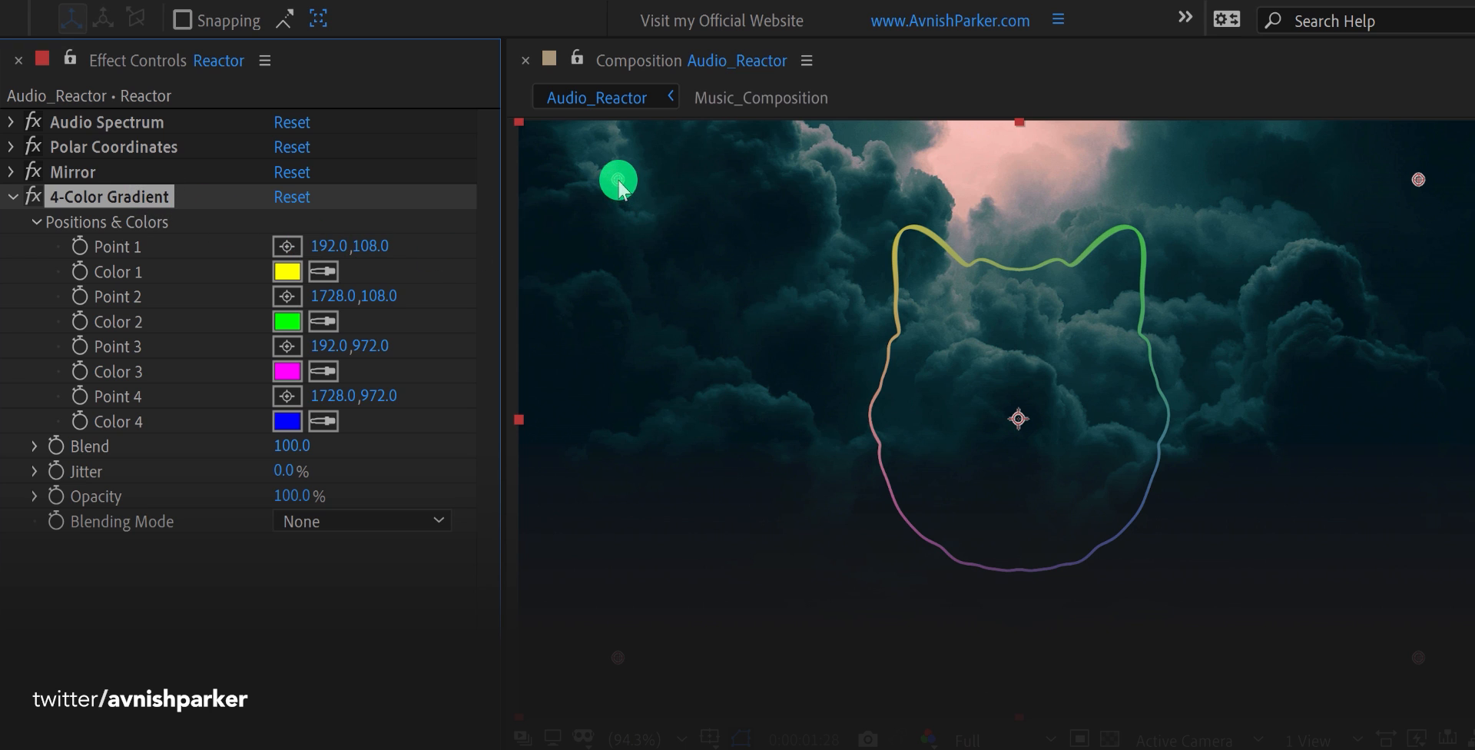
{"action": "left_click_drag", "start_coordinate": [618, 179], "coordinate": [872, 224]}
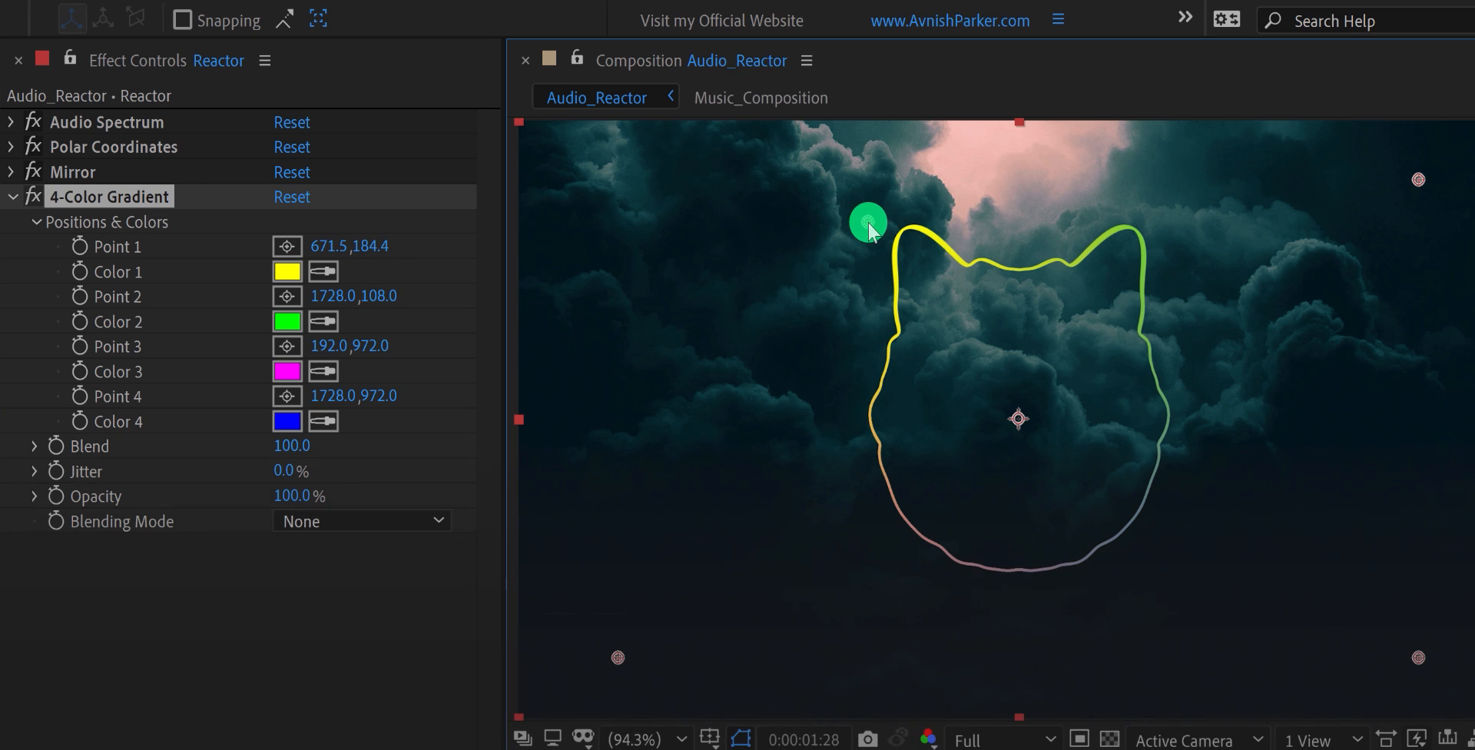
{"action": "left_click_drag", "start_coordinate": [617, 657], "coordinate": [890, 541]}
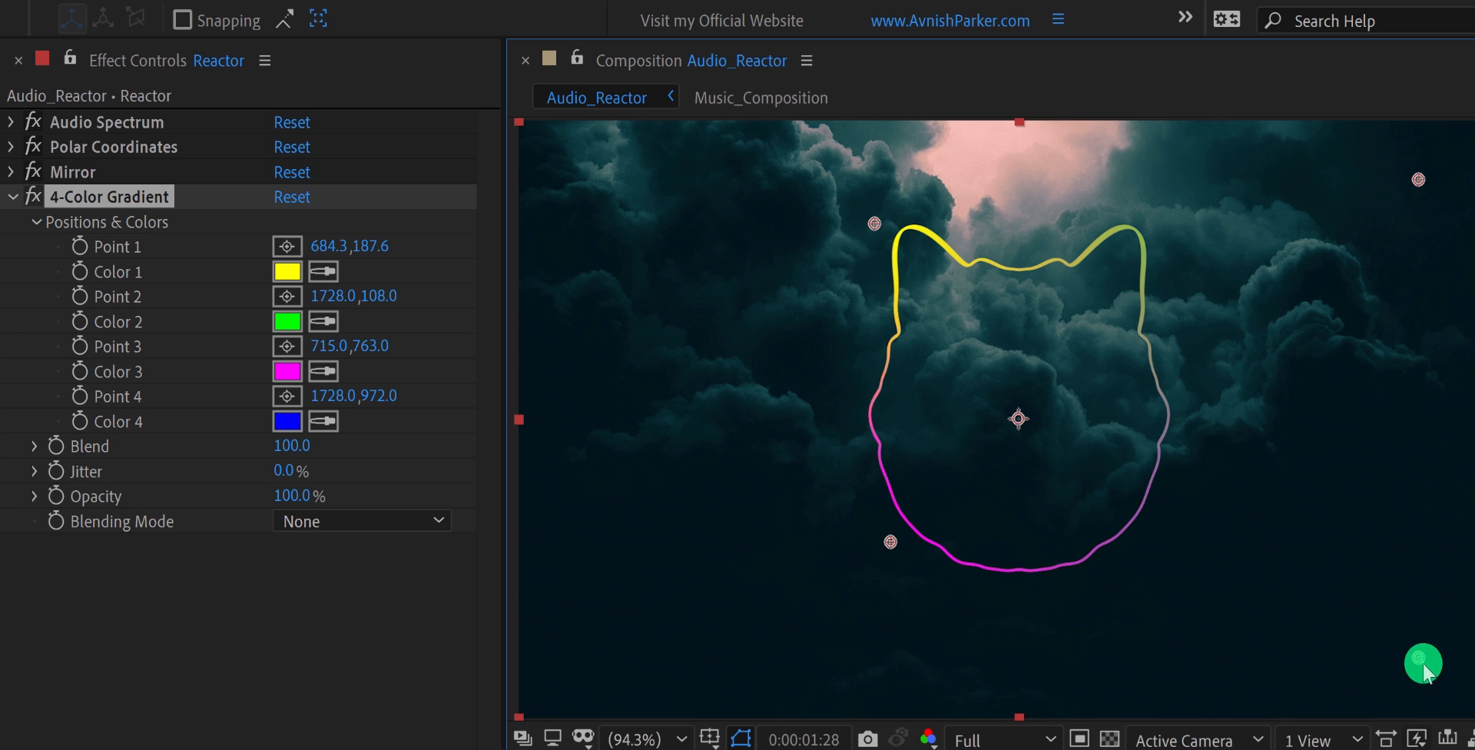
{"action": "mouse_move", "coordinate": [1423, 663]}
{"action": "left_mouse_down"}
{"action": "mouse_move", "coordinate": [1300, 612]}
{"action": "mouse_move", "coordinate": [1180, 526]}
{"action": "left_mouse_up"}
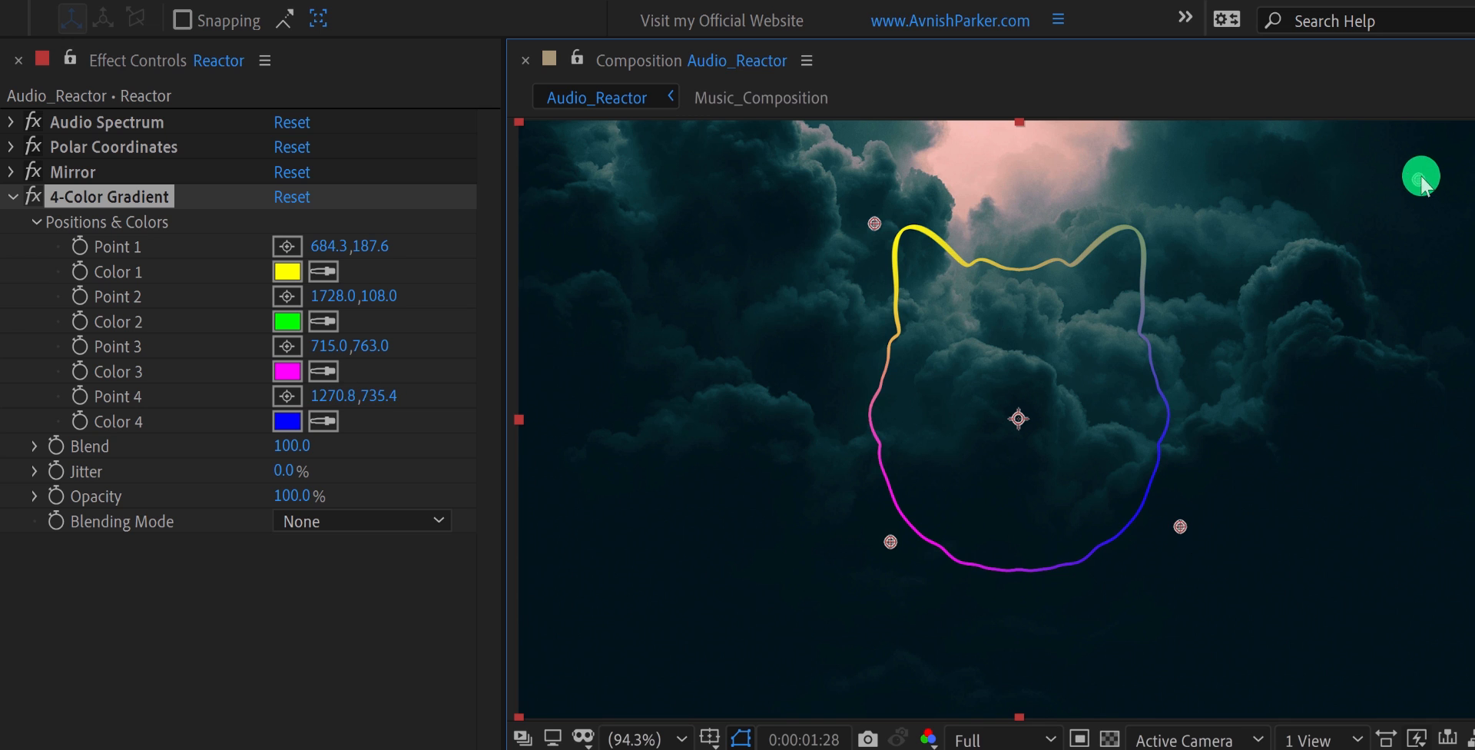
{"action": "mouse_move", "coordinate": [1421, 179]}
{"action": "left_mouse_down"}
{"action": "mouse_move", "coordinate": [1202, 218]}
{"action": "mouse_move", "coordinate": [1160, 210]}
{"action": "left_mouse_up"}
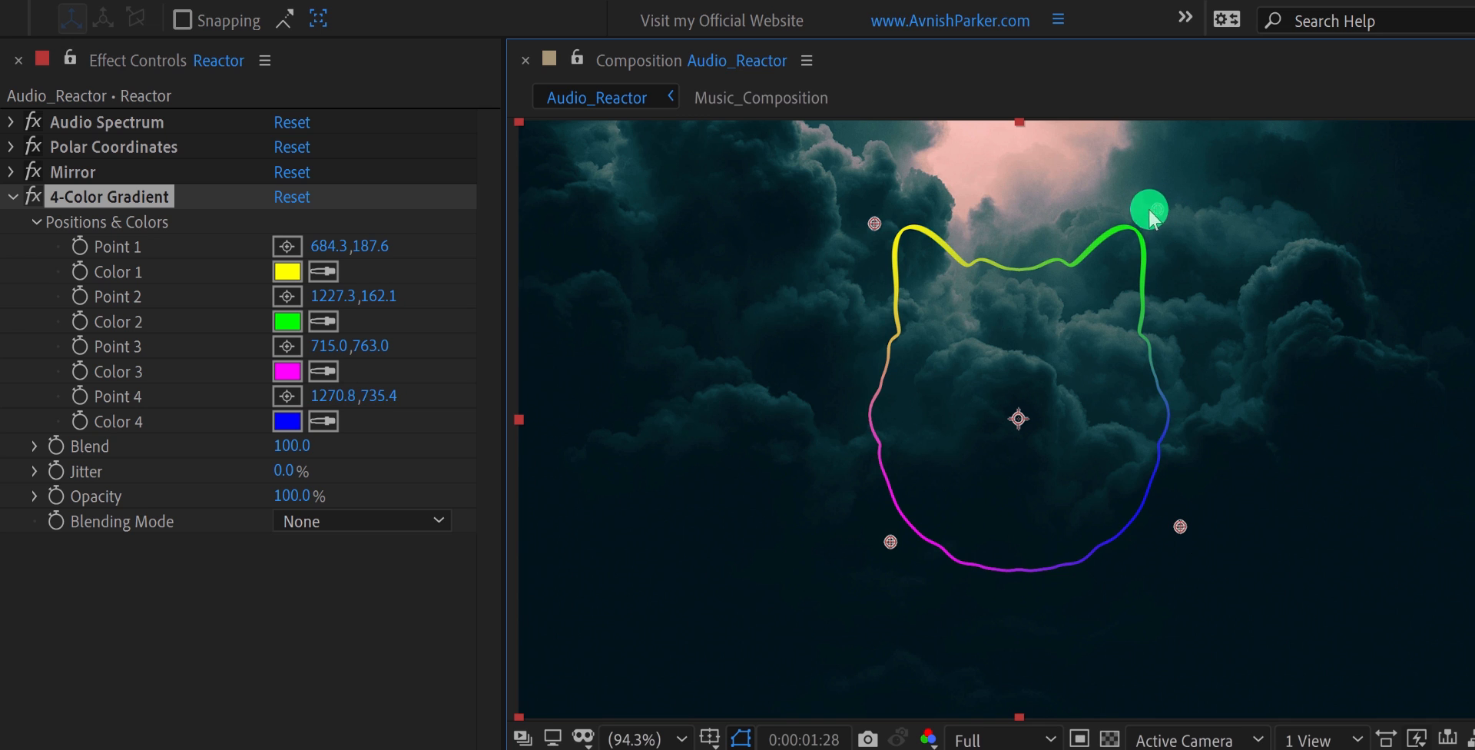
Recolour the first two 4-Color Gradient swatches to cyan and blue.
{"action": "left_click", "coordinate": [288, 272]}
{"action": "left_click_drag", "start_coordinate": [583, 318], "coordinate": [584, 344]}
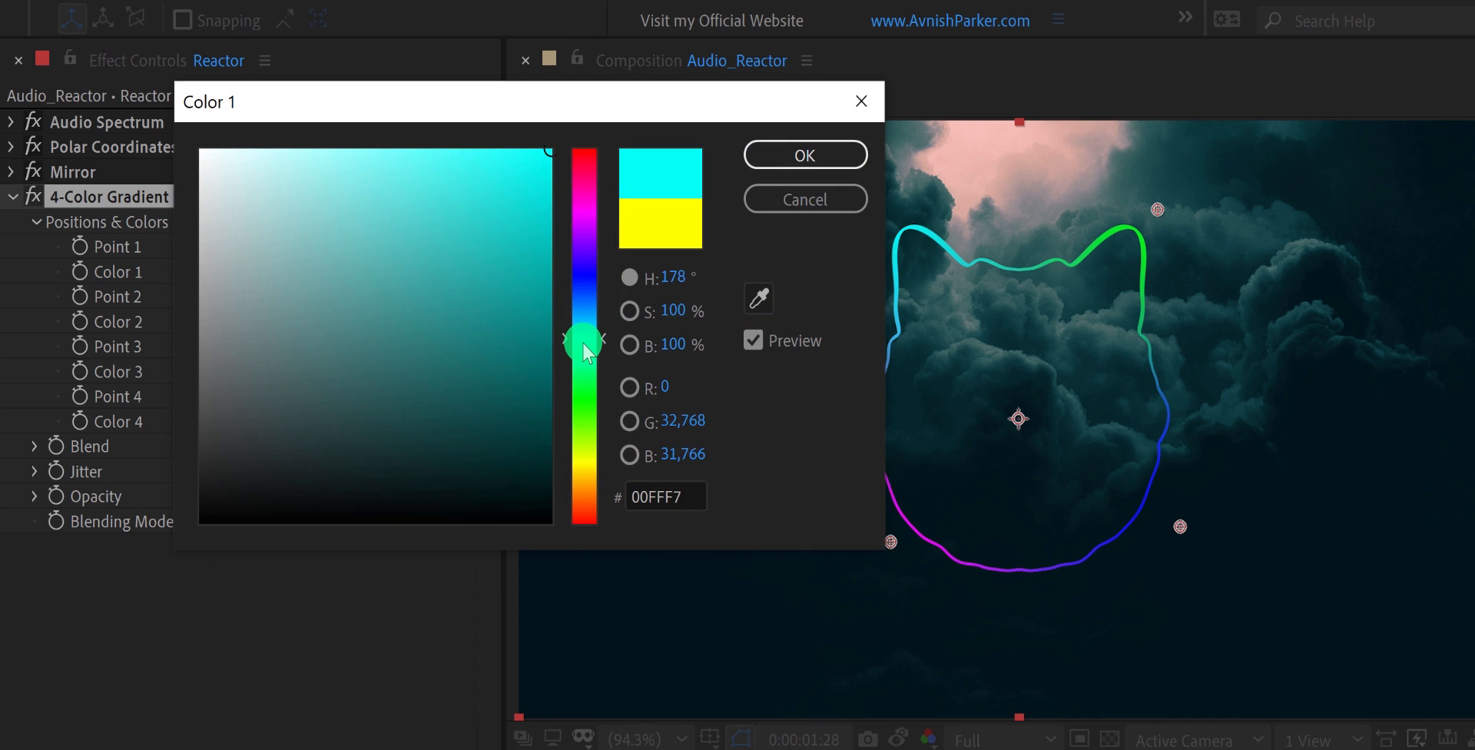
{"action": "left_click", "coordinate": [805, 155]}
{"action": "left_click", "coordinate": [297, 320]}
{"action": "left_click_drag", "start_coordinate": [583, 398], "coordinate": [583, 301]}
{"action": "left_click", "coordinate": [805, 154]}
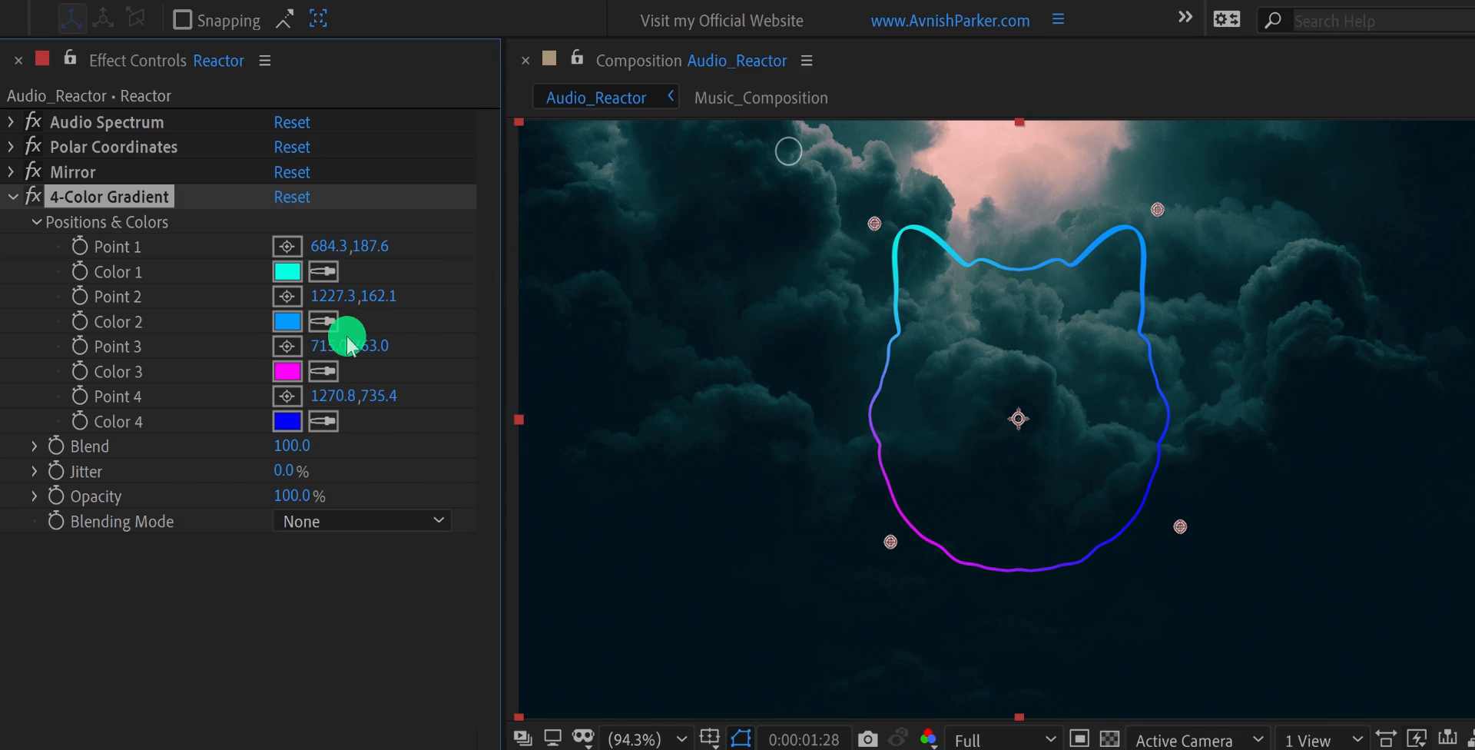
Recolour the third and fourth gradient swatches to mint green and green.
{"action": "left_click", "coordinate": [297, 370]}
{"action": "left_click_drag", "start_coordinate": [583, 377], "coordinate": [584, 346]}
{"action": "left_click", "coordinate": [805, 154]}
{"action": "left_click", "coordinate": [298, 421]}
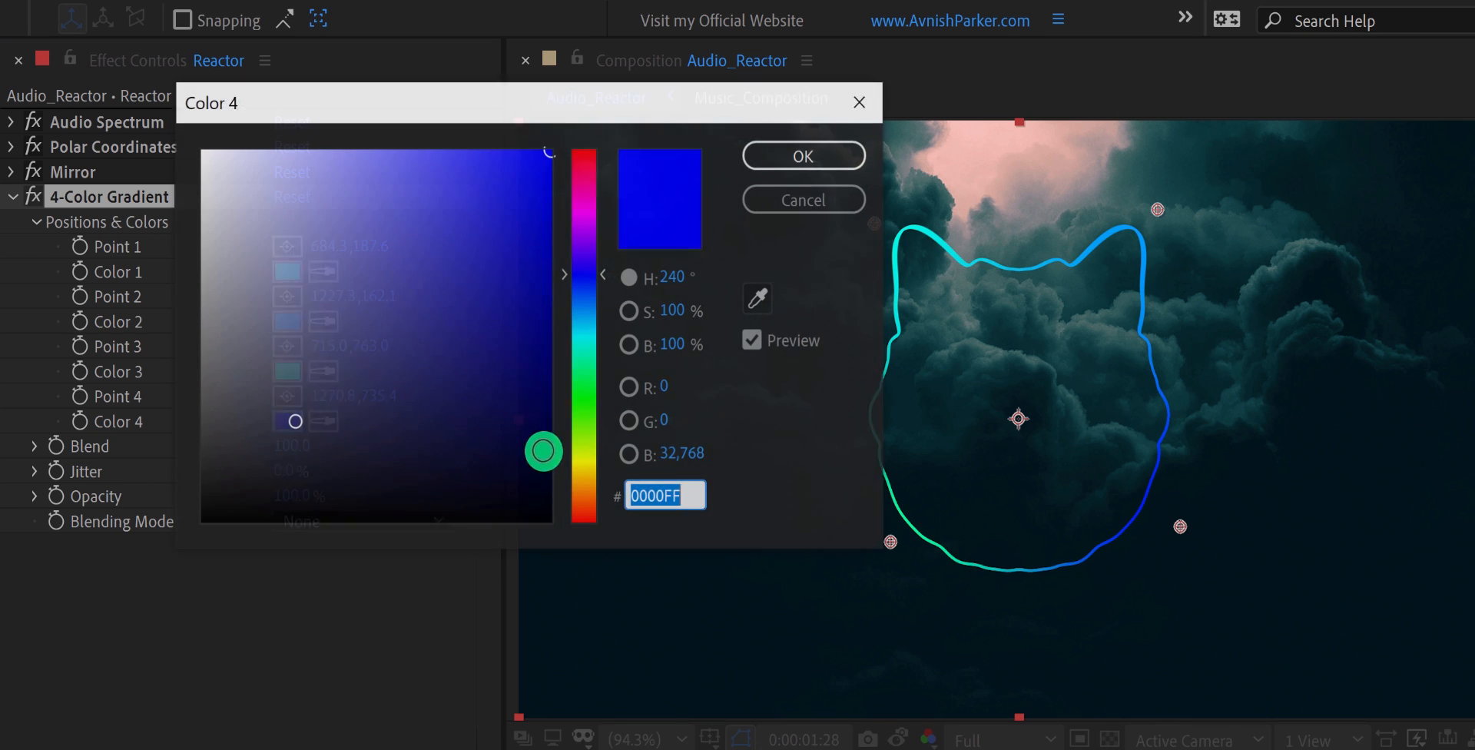
{"action": "mouse_move", "coordinate": [584, 448]}
{"action": "left_mouse_down"}
{"action": "mouse_move", "coordinate": [588, 462]}
{"action": "mouse_move", "coordinate": [584, 401]}
{"action": "left_mouse_up"}
{"action": "left_click", "coordinate": [804, 154]}
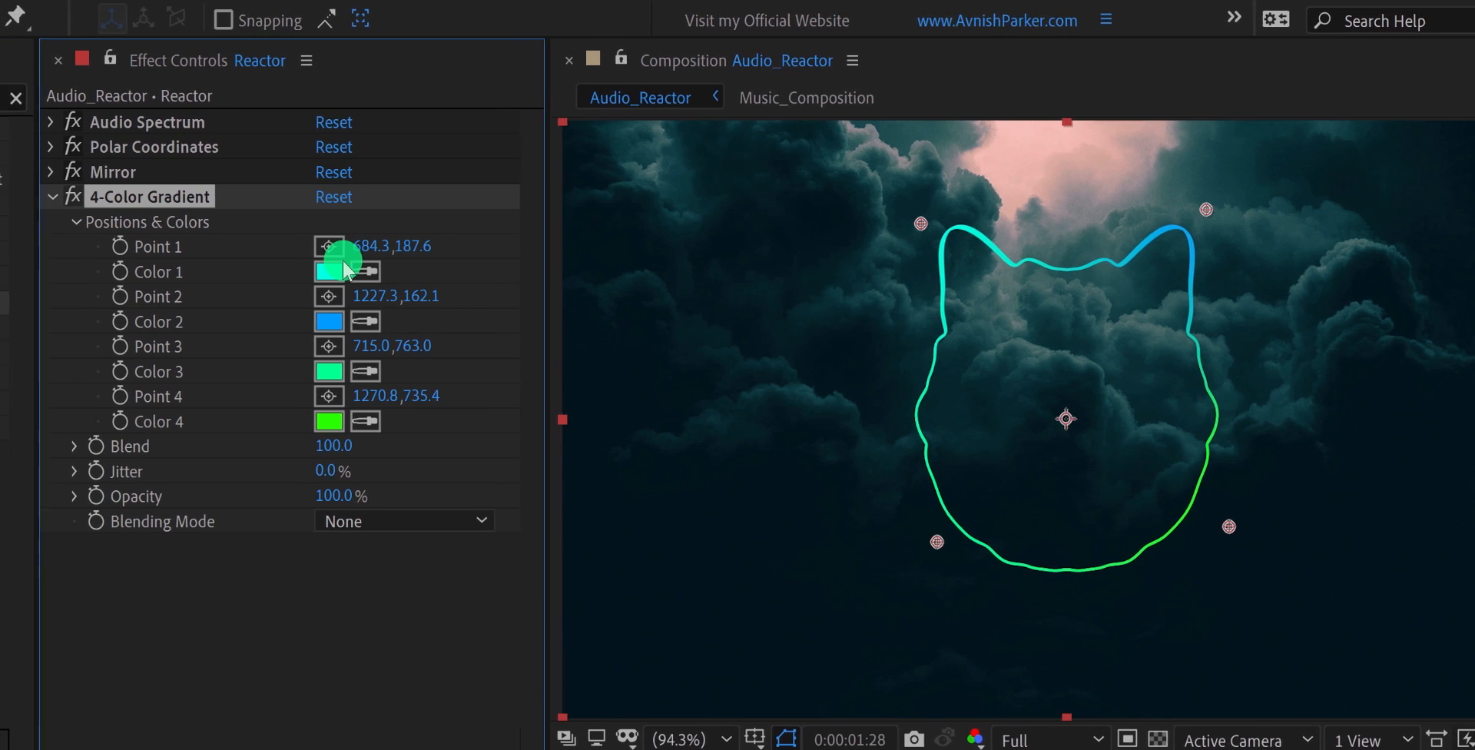
Apply Echo to Reactor with 4 echoes, starting intensity 0.30 and decay 2.00.
{"action": "double_click", "coordinate": [136, 95]}
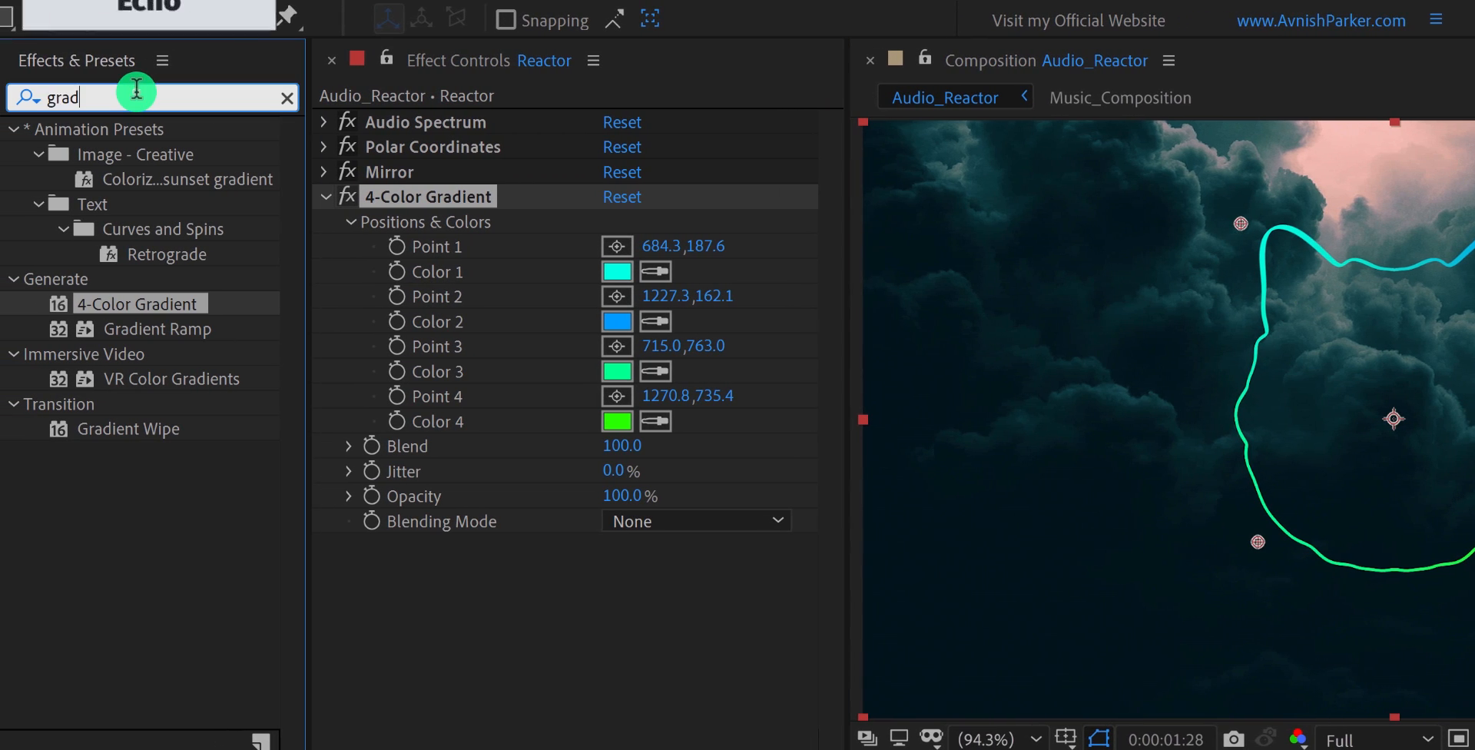
{"action": "type", "text": "echo"}
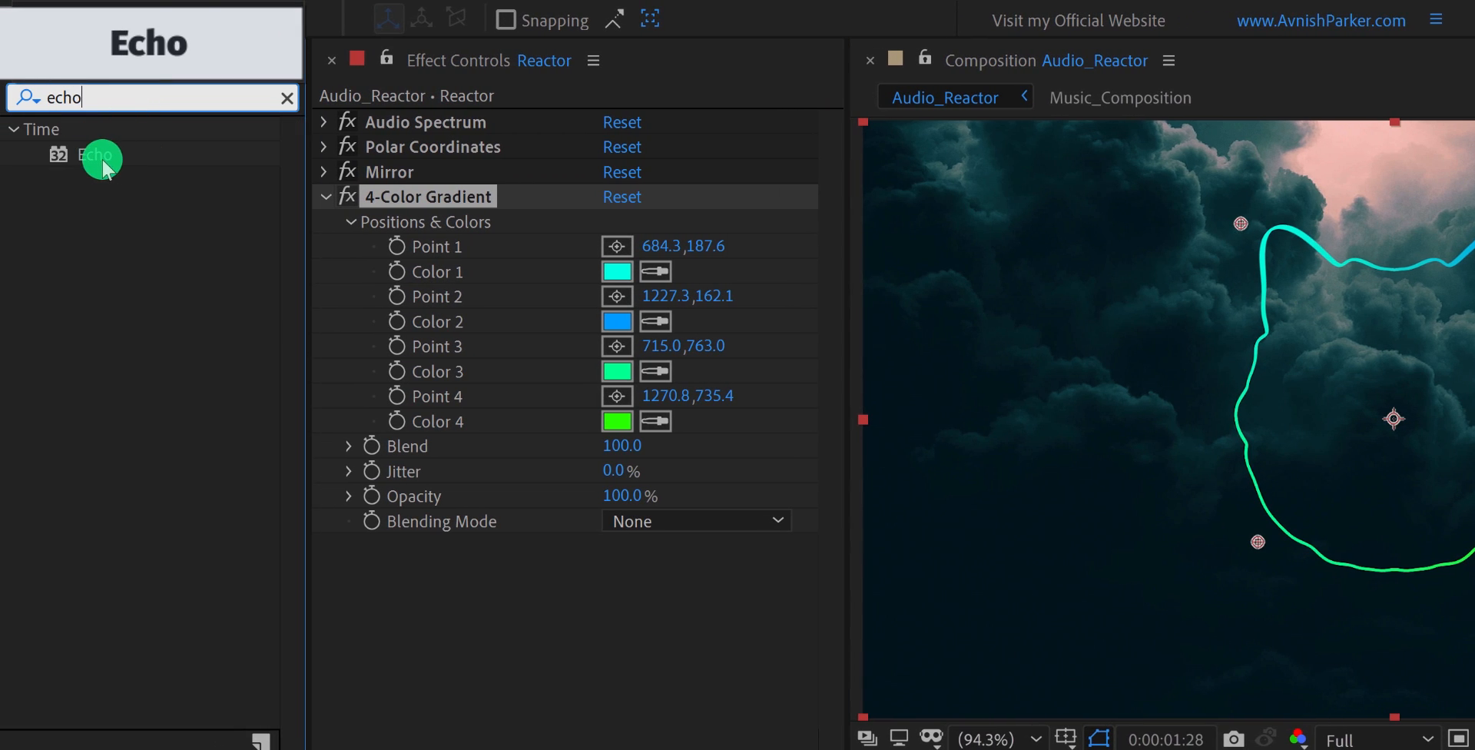
{"action": "left_click_drag", "start_coordinate": [98, 155], "coordinate": [324, 580]}
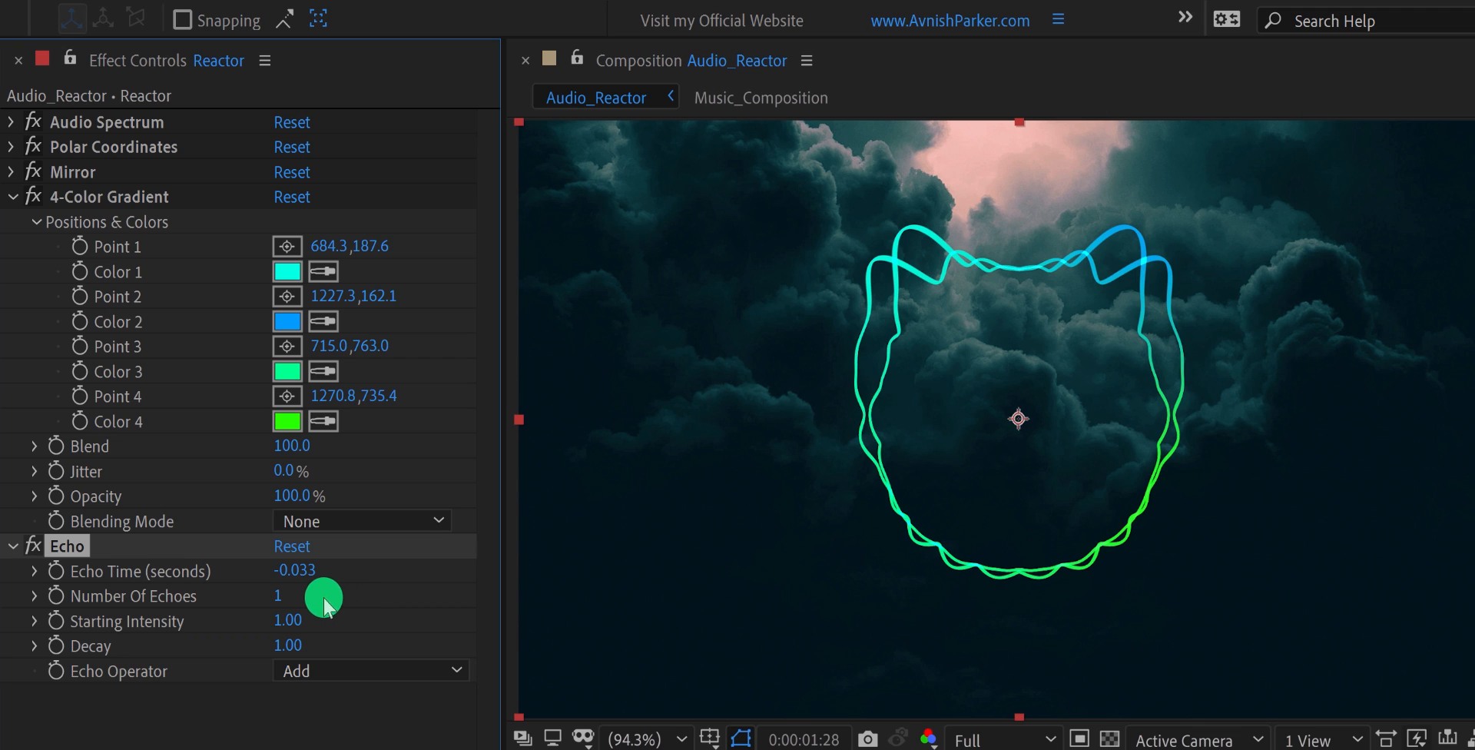
{"action": "left_click", "coordinate": [279, 596]}
{"action": "type", "text": "4"}
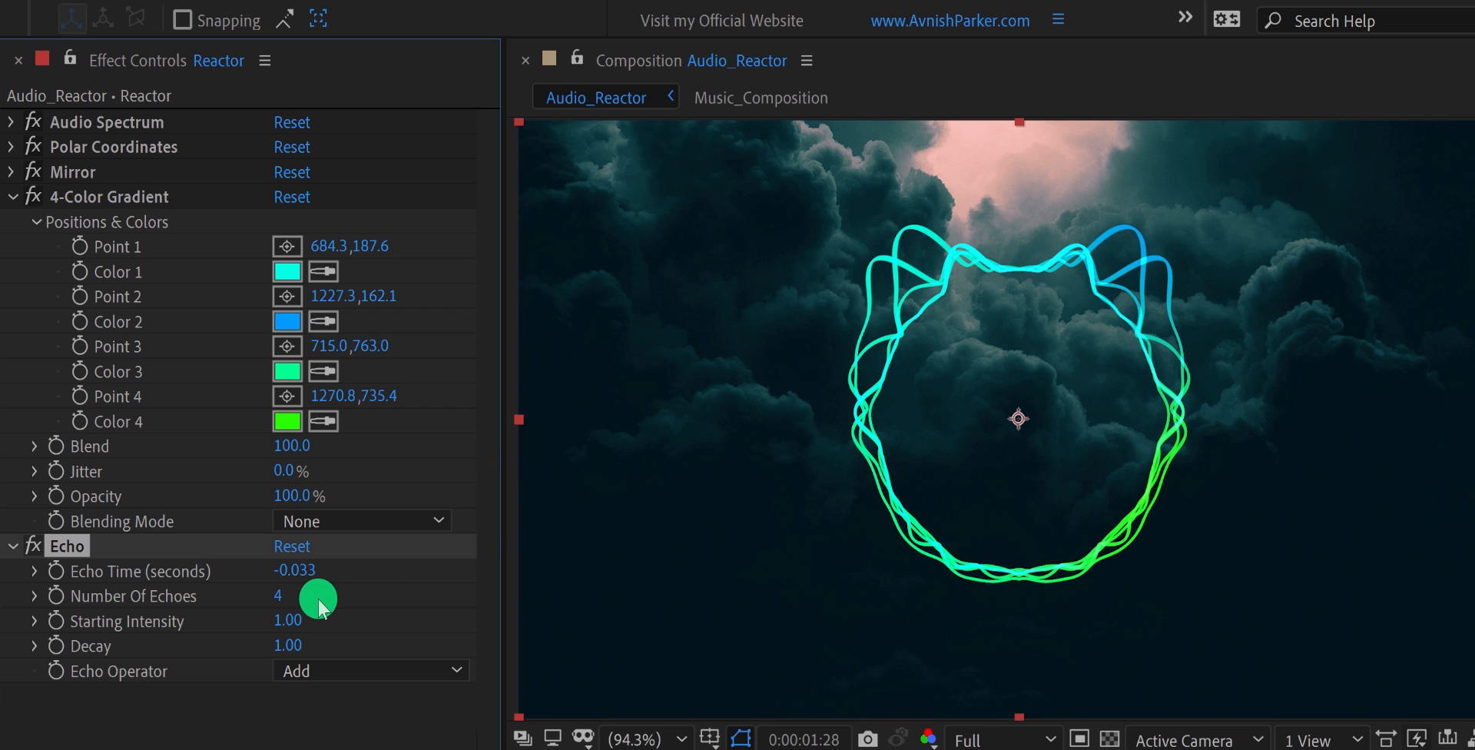
{"action": "left_click", "coordinate": [289, 621]}
{"action": "type", "text": "0.3"}
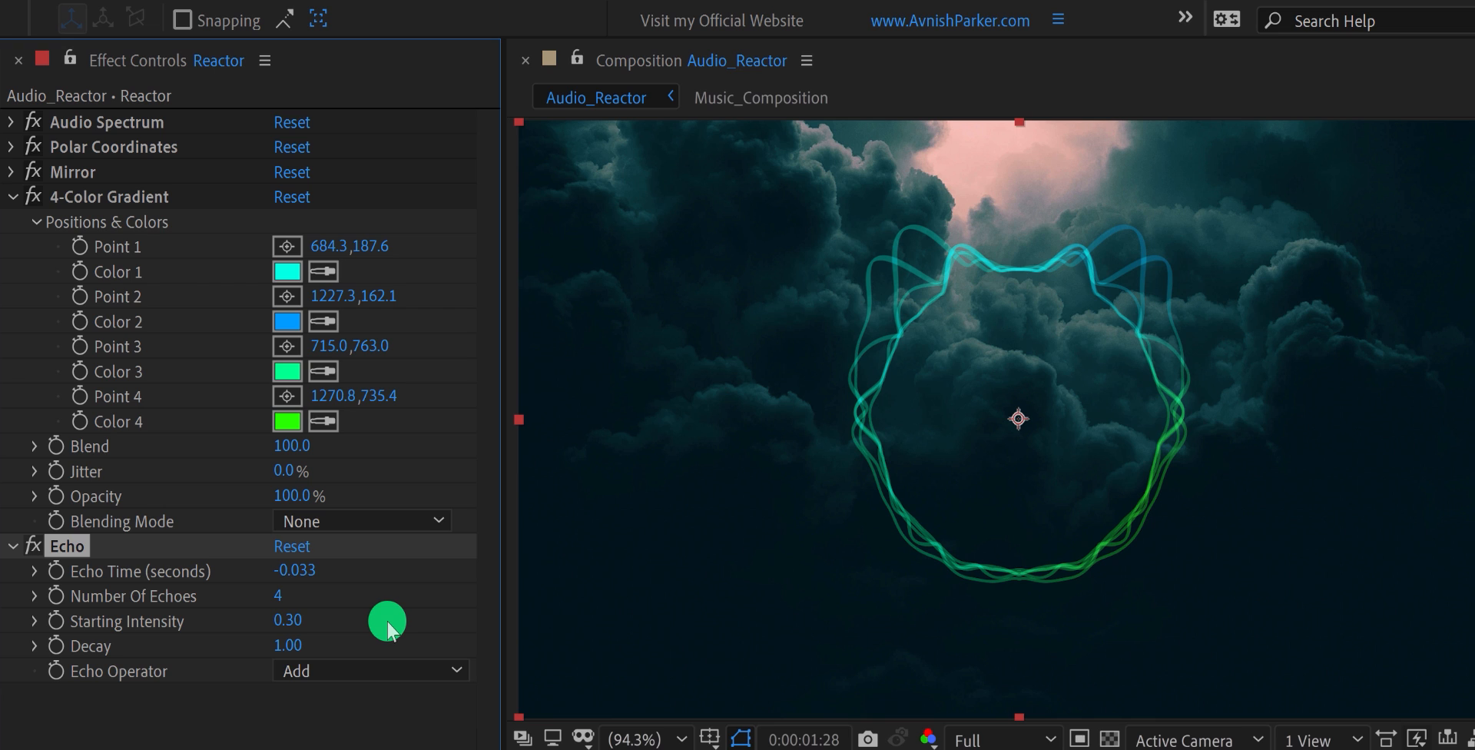
{"action": "left_click", "coordinate": [294, 647]}
{"action": "type", "text": "2"}
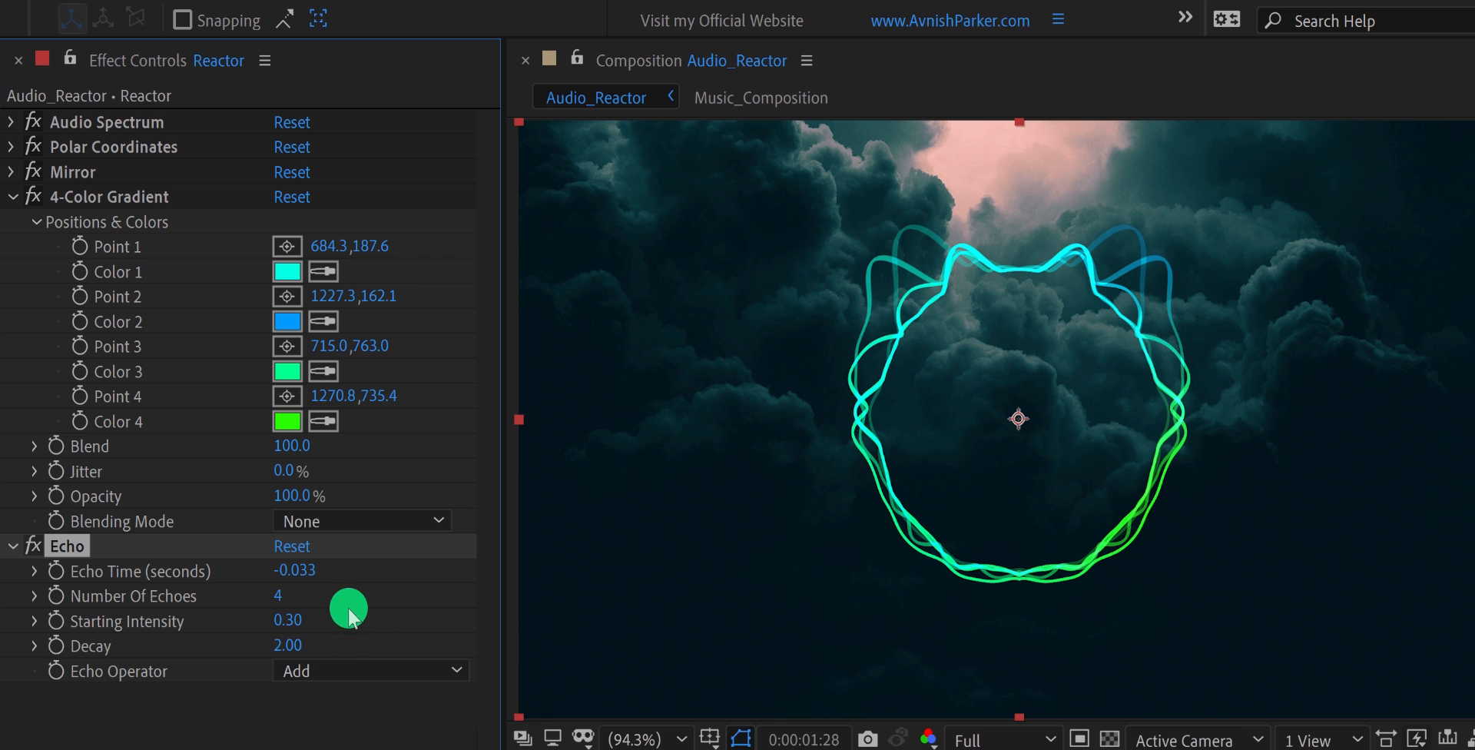
Set the fourth gradient colour to mint 00FFAA and RAM-preview the reacting outline.
{"action": "left_click", "coordinate": [286, 422]}
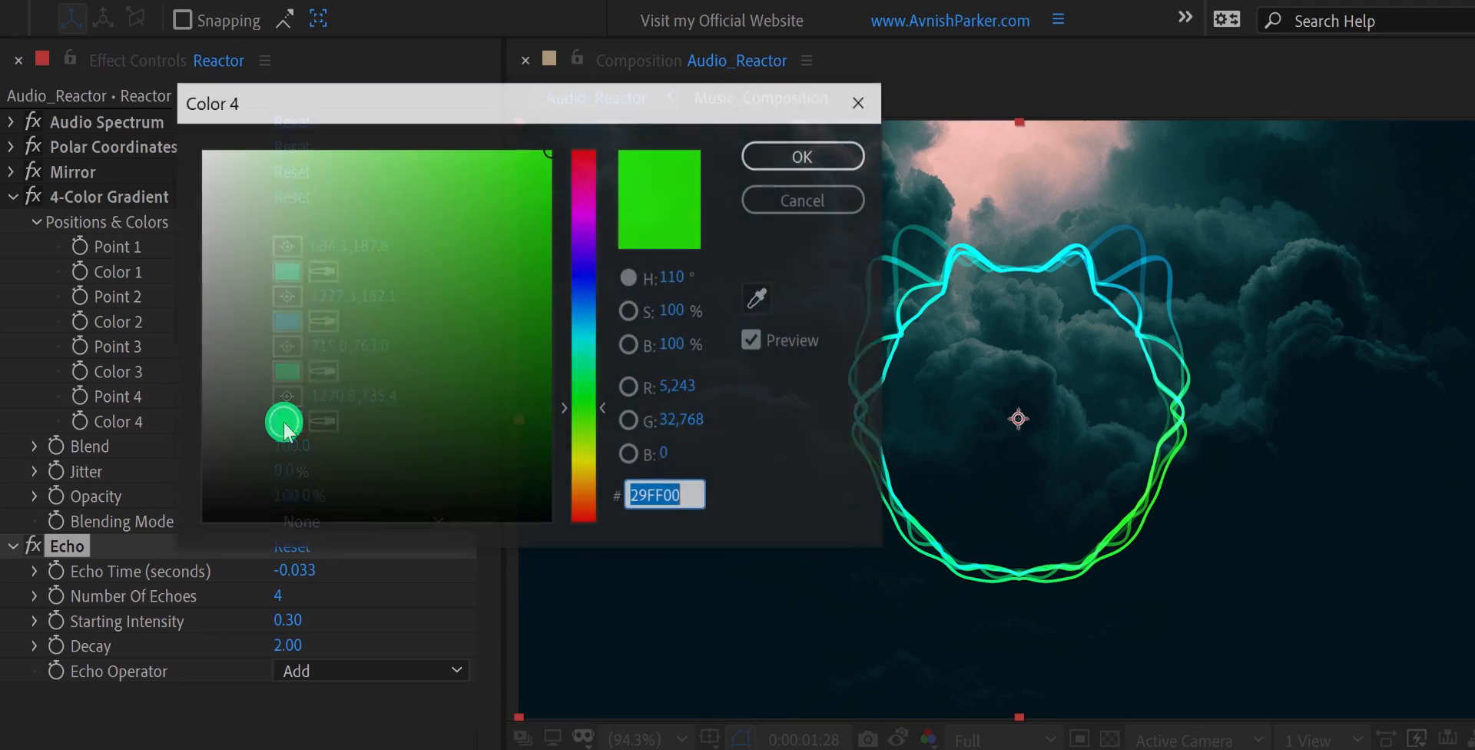
{"action": "left_click", "coordinate": [584, 364]}
{"action": "left_click_drag", "start_coordinate": [585, 367], "coordinate": [586, 361]}
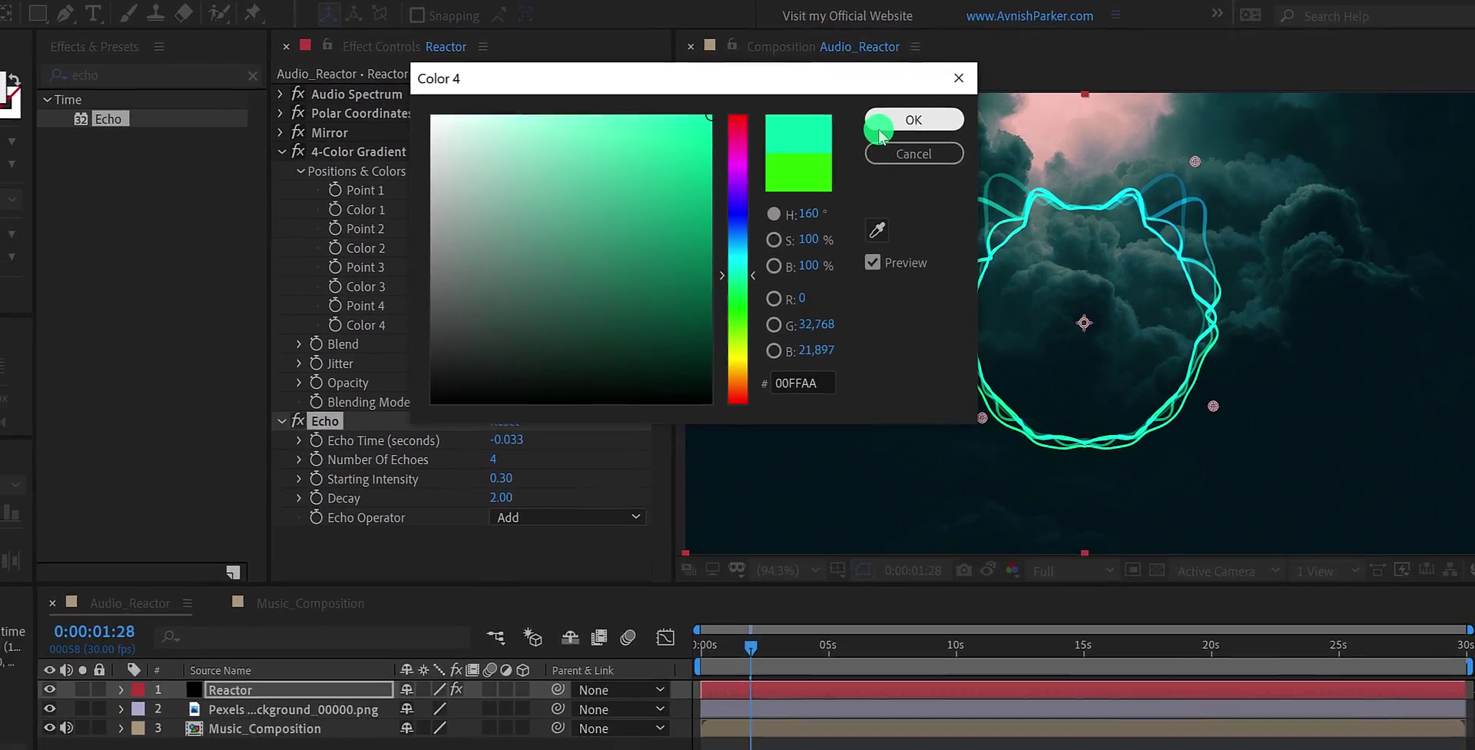
{"action": "left_click", "coordinate": [879, 130]}
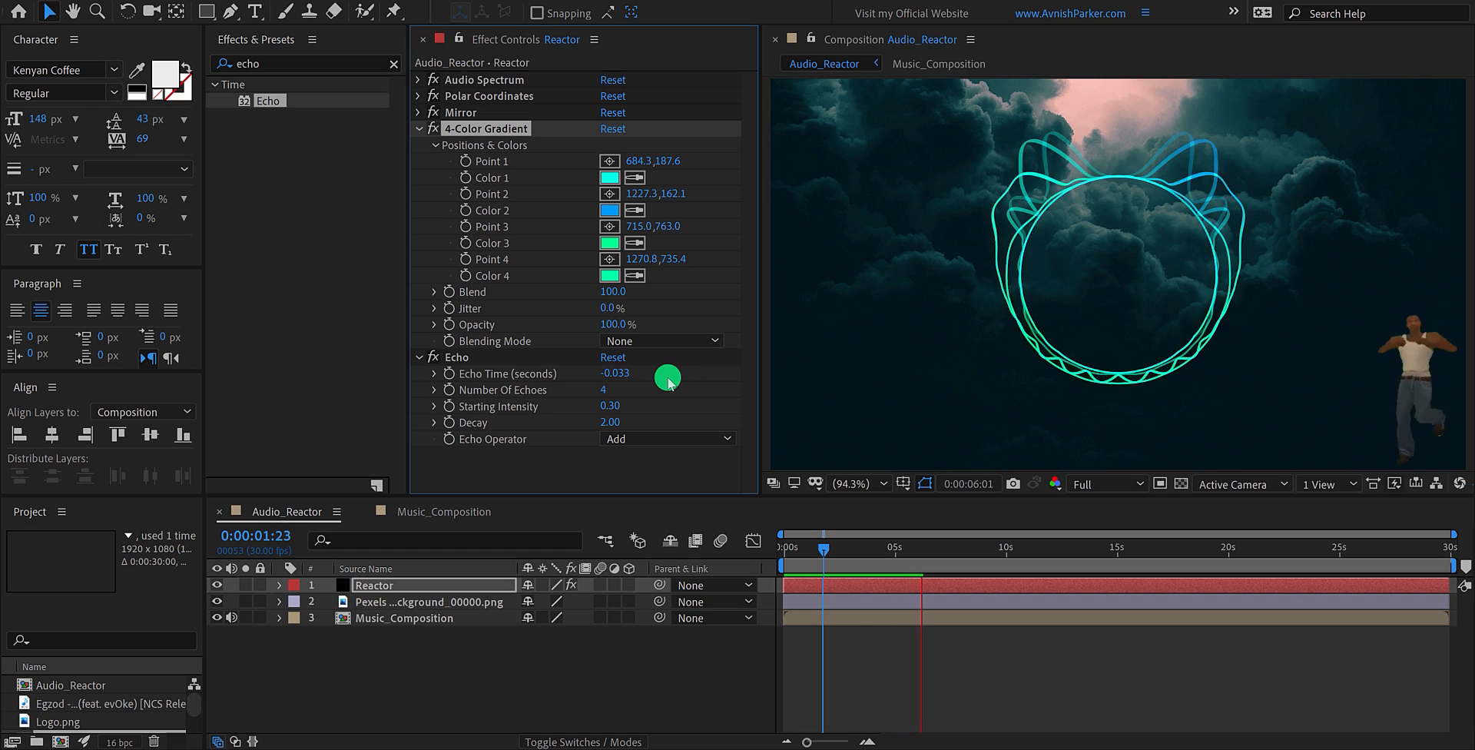
{"action": "key", "text": "space"}
Lower the Audio Spectrum thickness from 10 to 5 and collapse the Reactor effects.
{"action": "left_click_drag", "start_coordinate": [798, 550], "coordinate": [781, 657]}
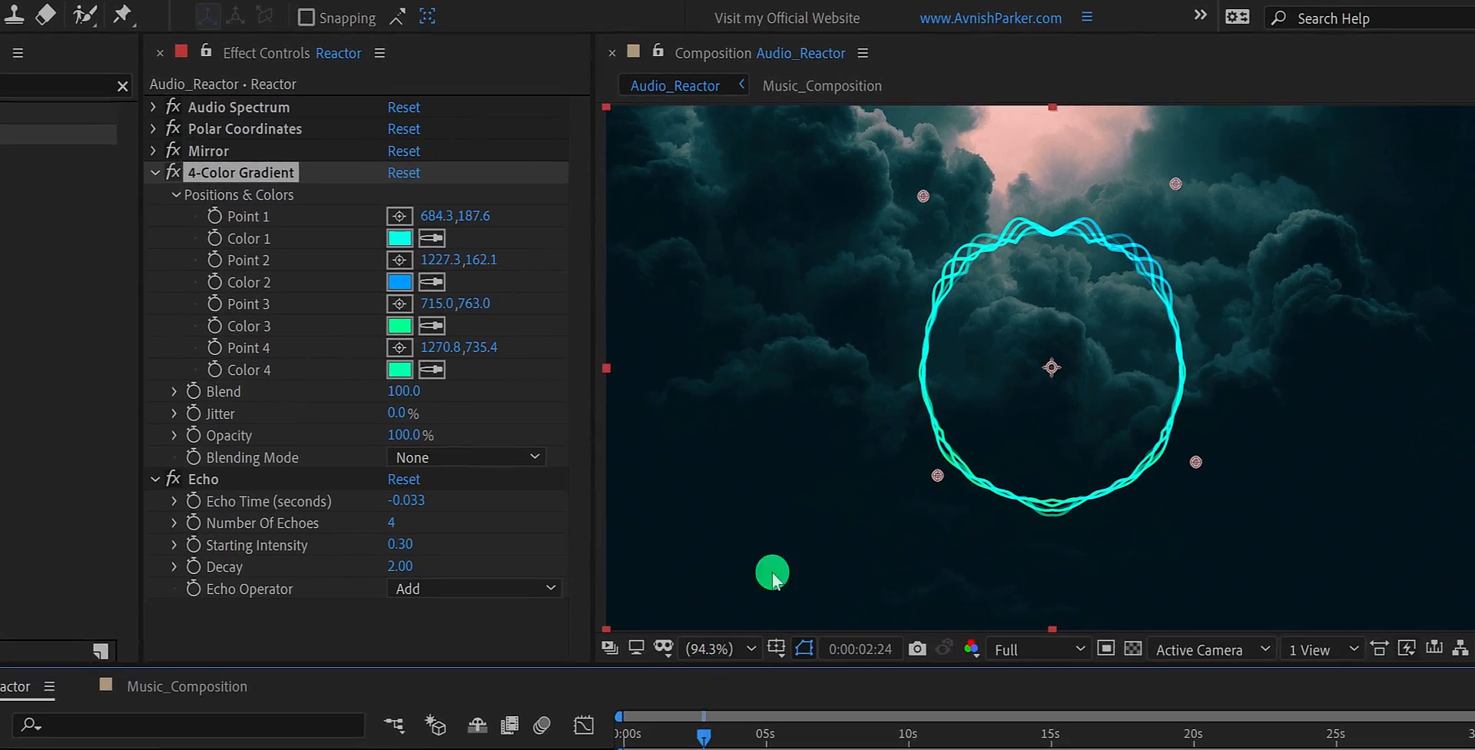
{"action": "left_click", "coordinate": [51, 117]}
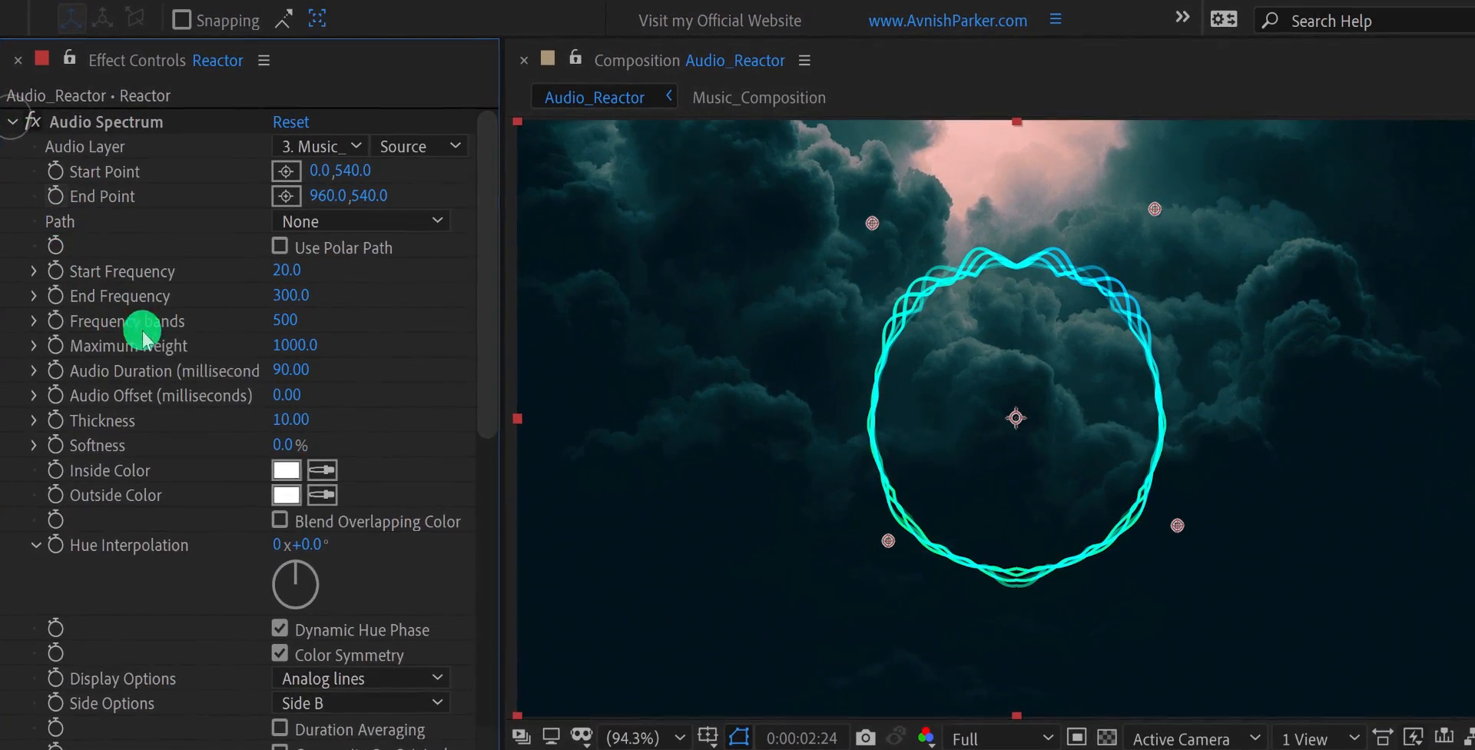
{"action": "left_click", "coordinate": [284, 422]}
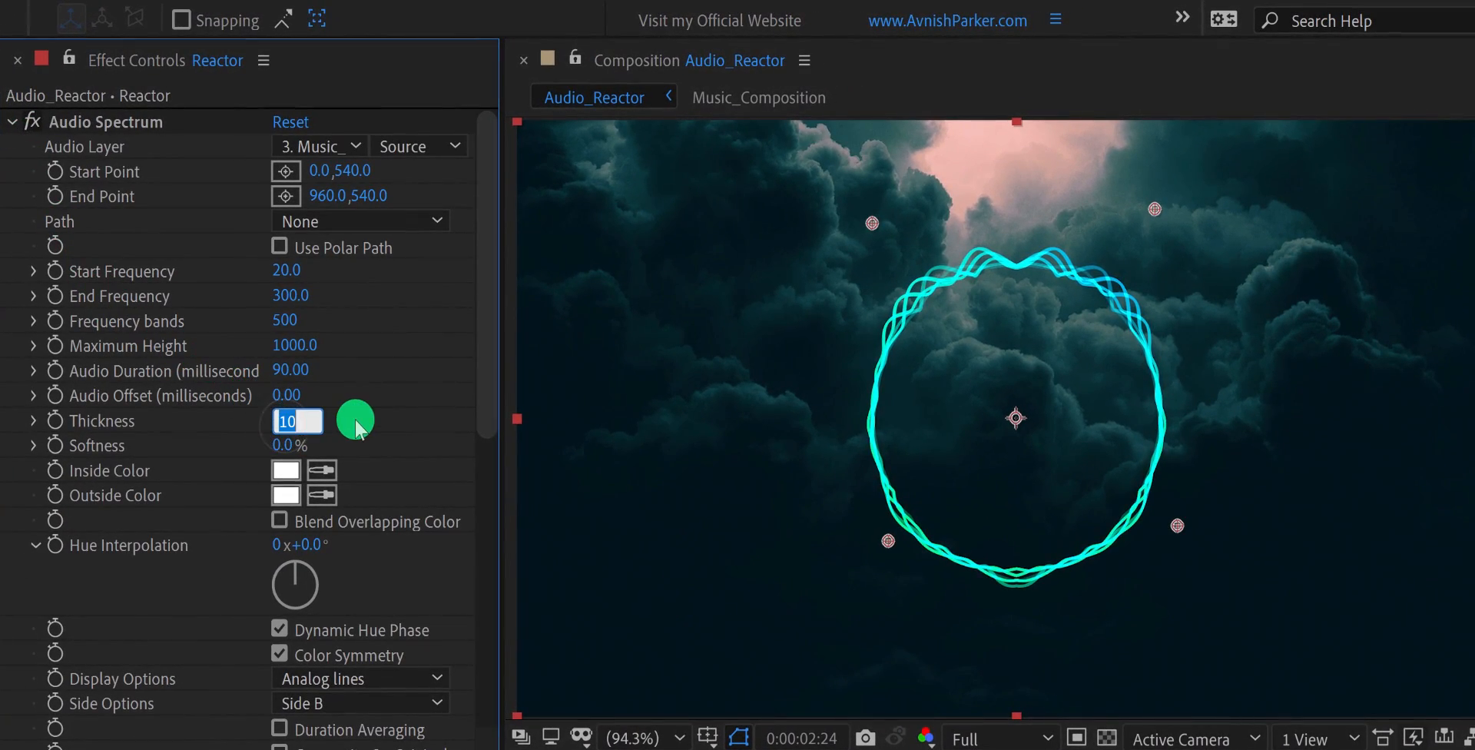
{"action": "type", "text": "5"}
{"action": "key", "text": "Return"}
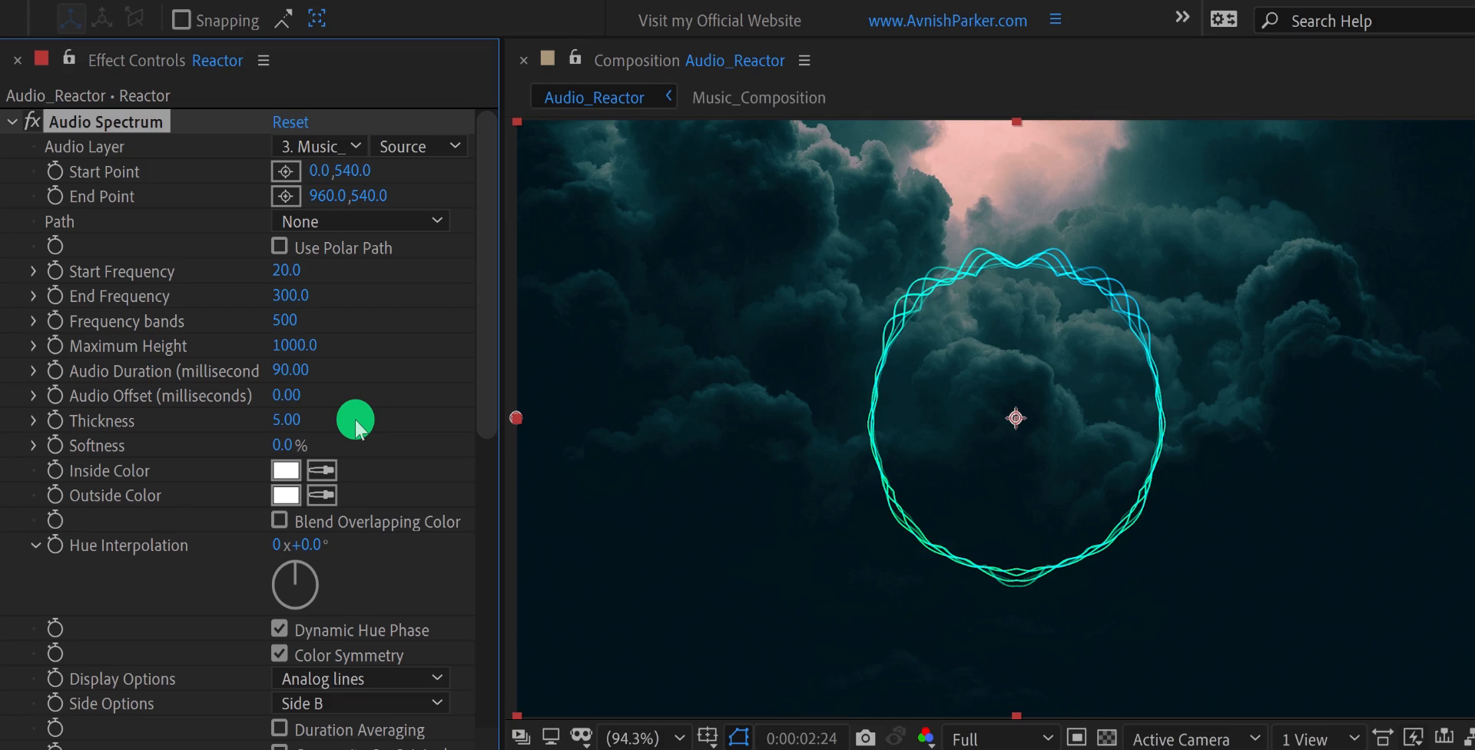
{"action": "left_click", "coordinate": [13, 122]}
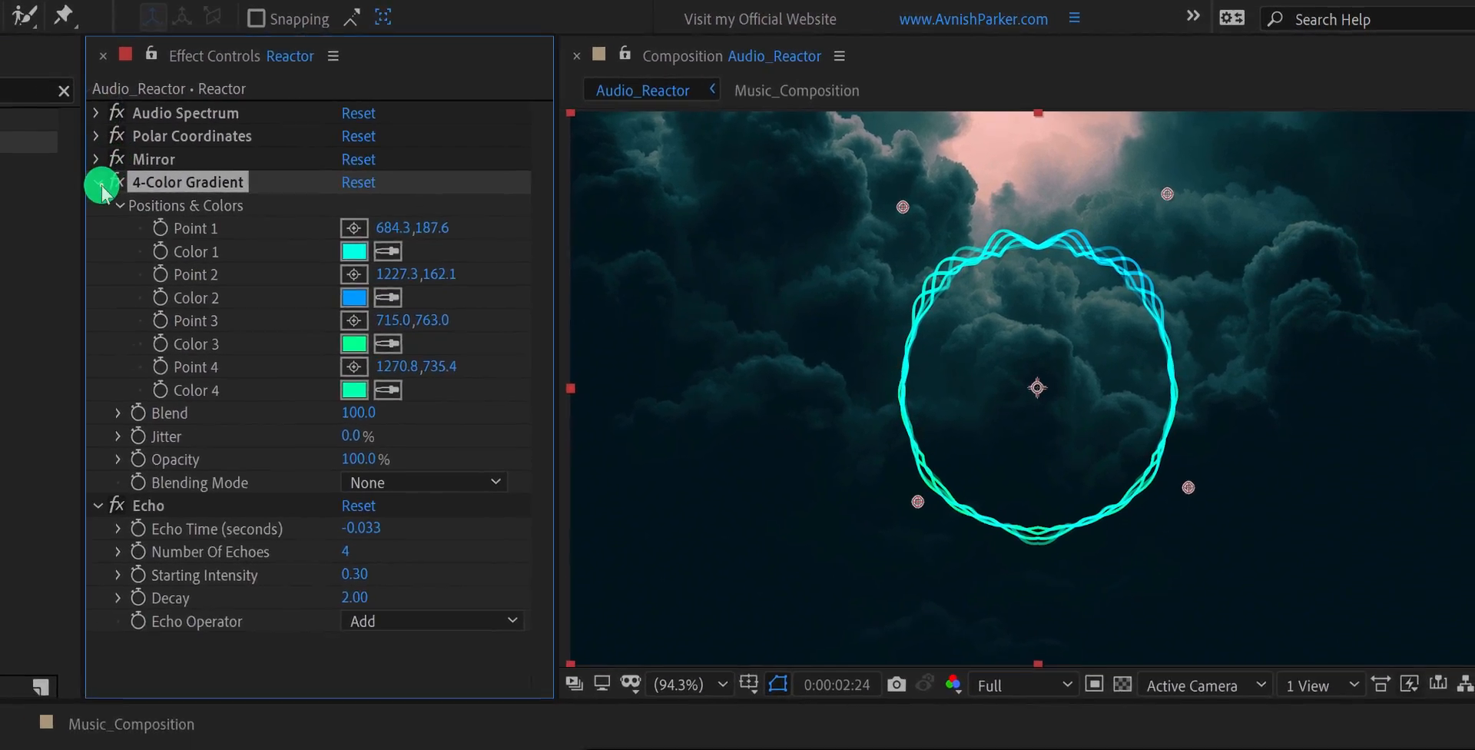
{"action": "left_click", "coordinate": [103, 181]}
{"action": "left_click", "coordinate": [101, 204]}
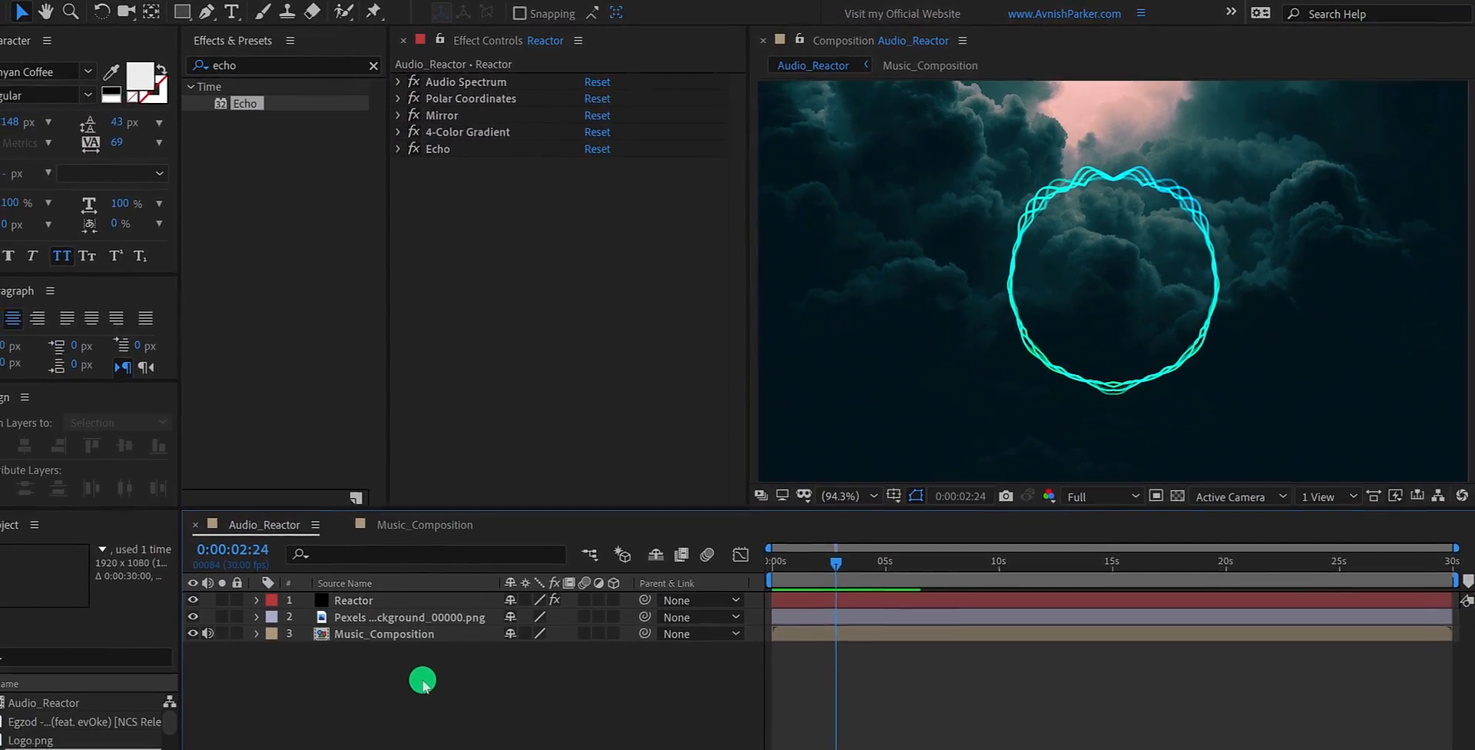
Add Logo.png as the top layer and paste Reactor's 4-Color Gradient onto it.
{"action": "mouse_move", "coordinate": [66, 723]}
{"action": "left_mouse_down"}
{"action": "mouse_move", "coordinate": [406, 638]}
{"action": "mouse_move", "coordinate": [412, 585]}
{"action": "left_mouse_up"}
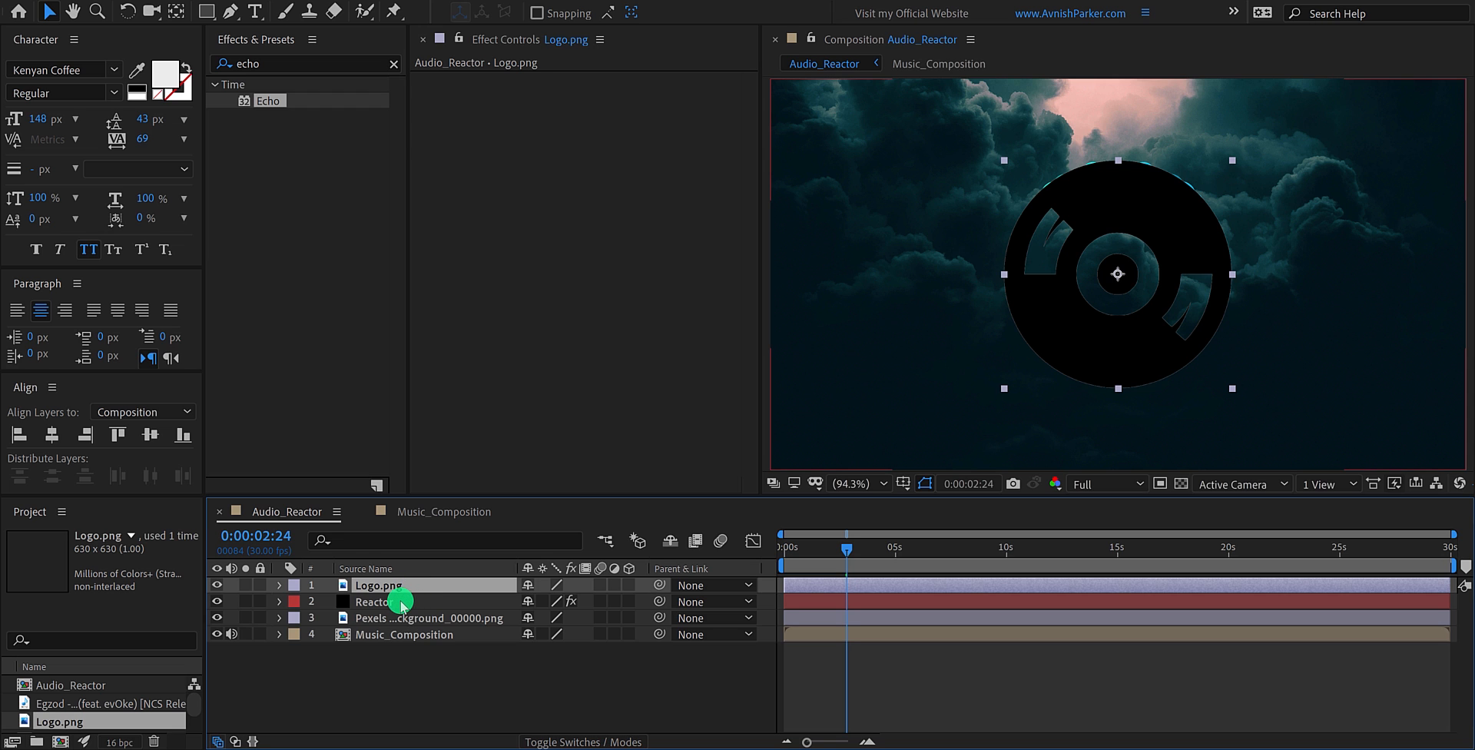
{"action": "left_click", "coordinate": [407, 601]}
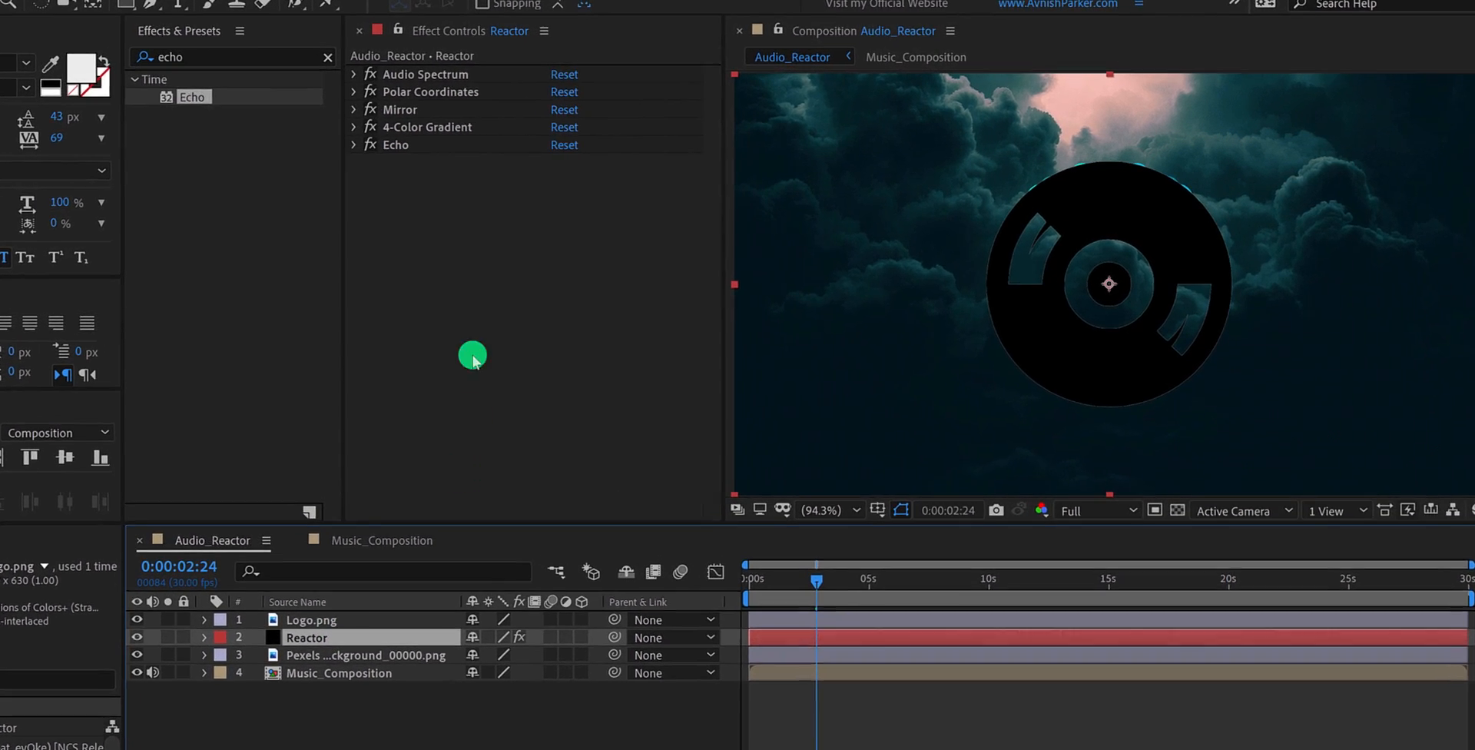
{"action": "left_click", "coordinate": [481, 128]}
{"action": "key", "text": "ctrl+c"}
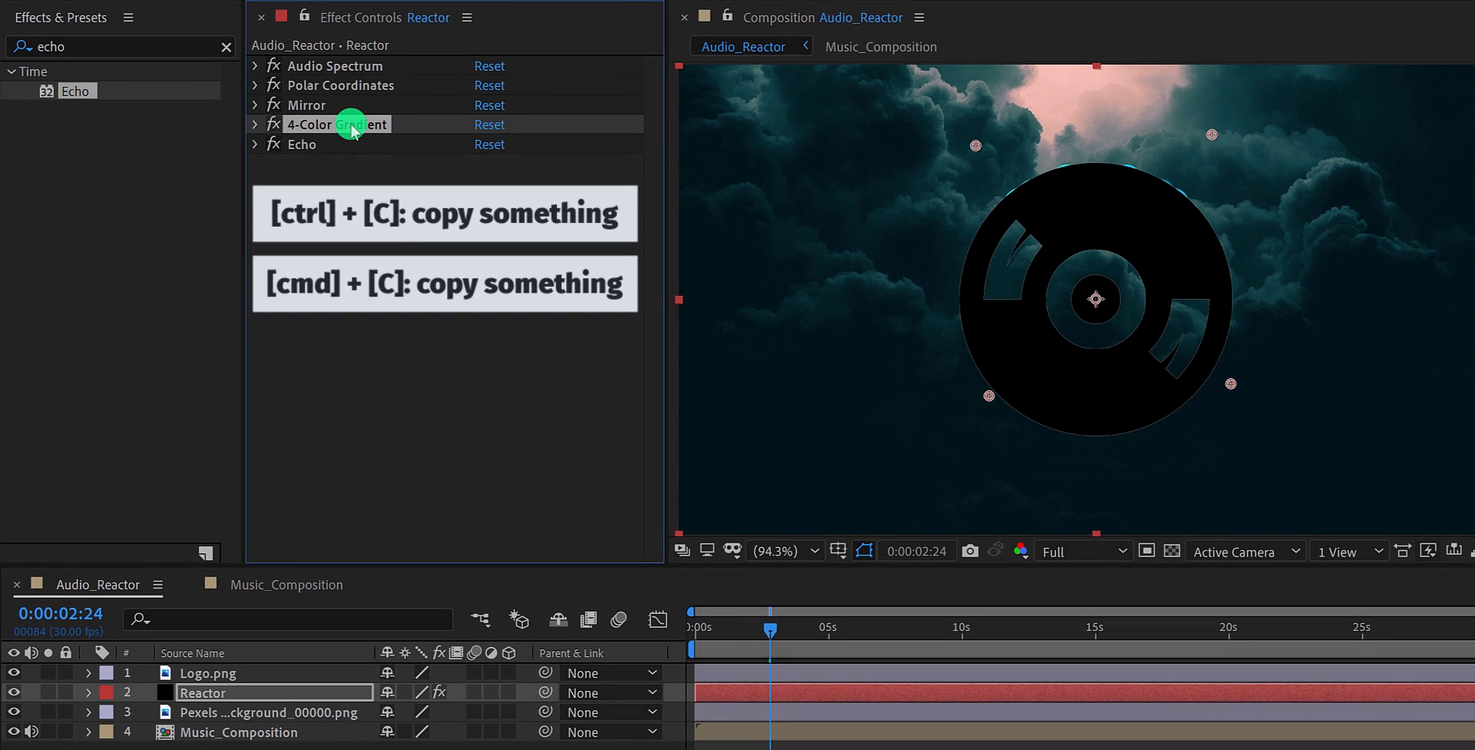
{"action": "left_click", "coordinate": [283, 674]}
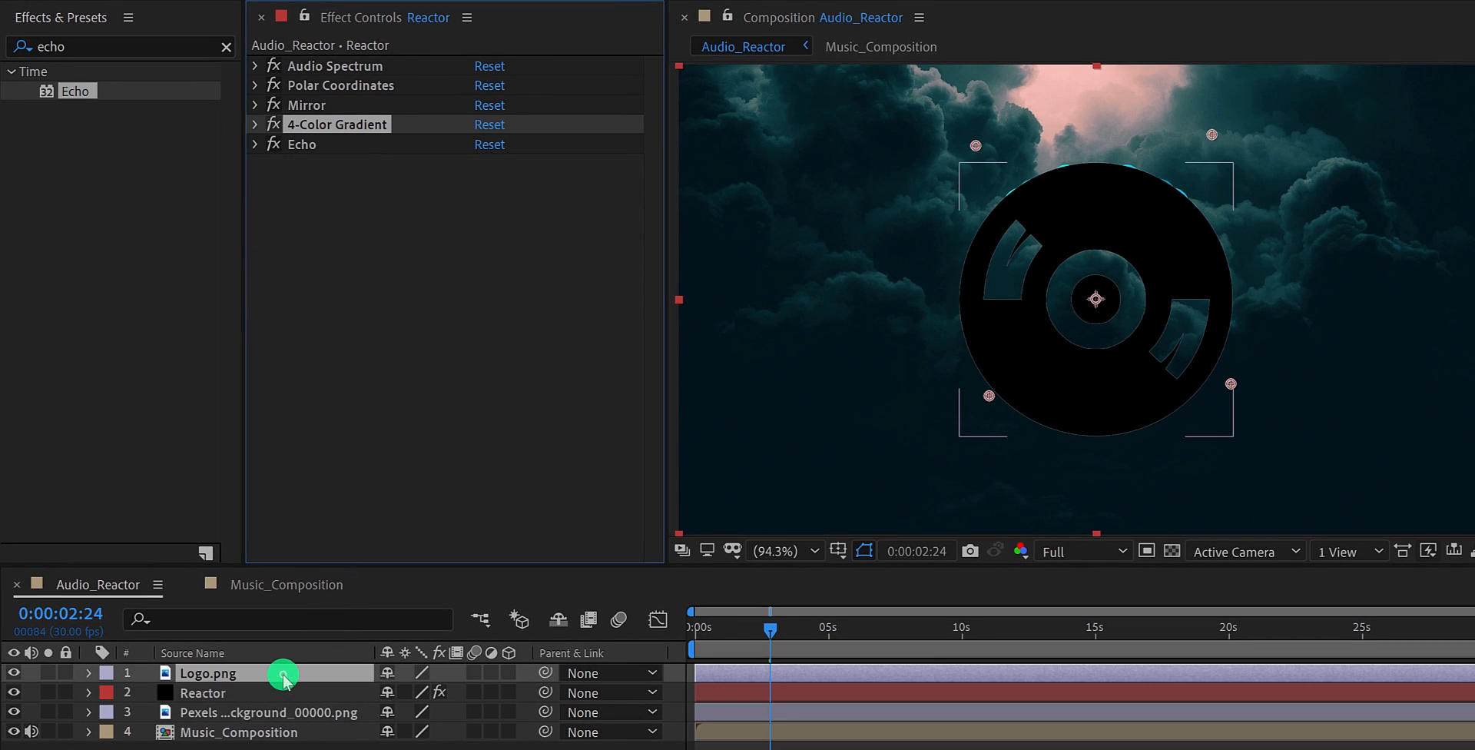
{"action": "key", "text": "ctrl+v"}
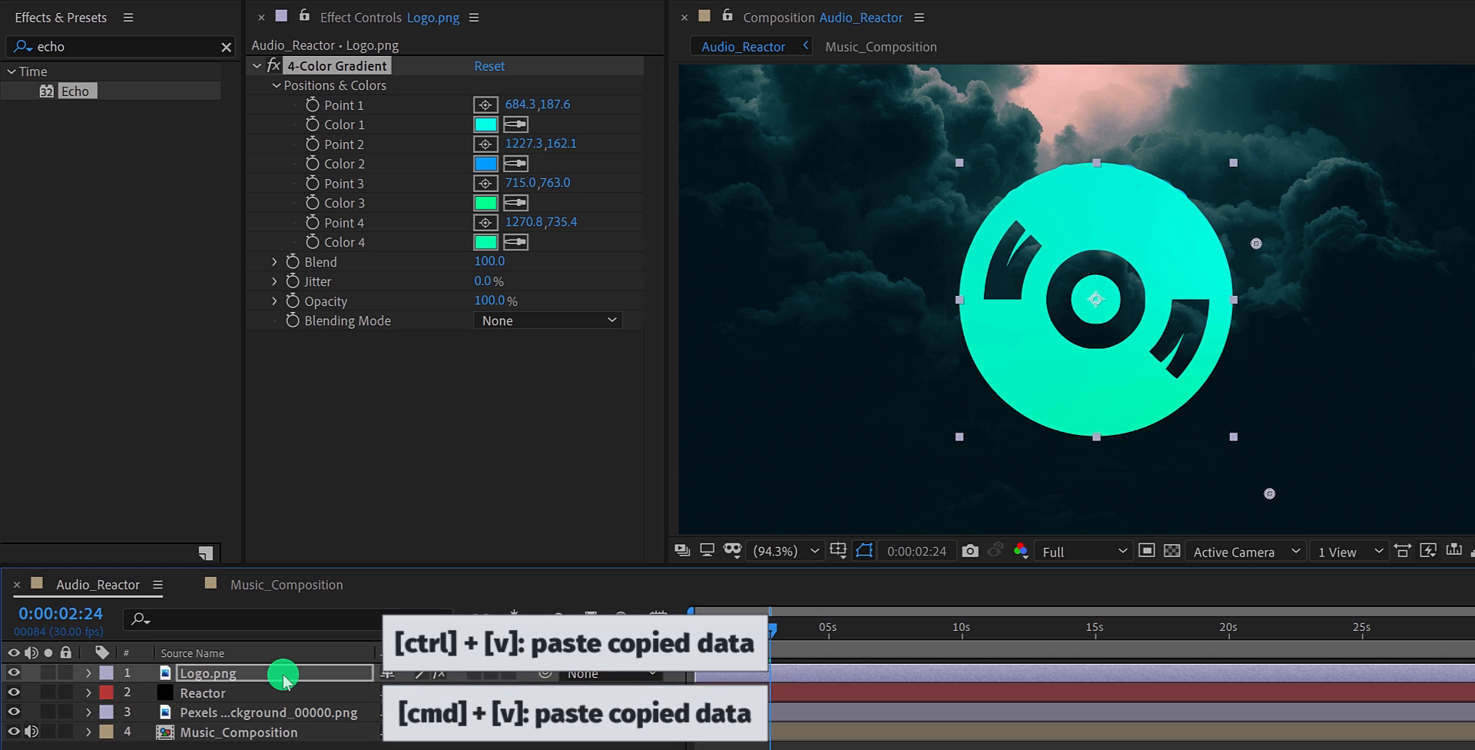
Scale the logo down to 61% and reveal the Reactor layer's scale.
{"action": "key", "text": "s"}
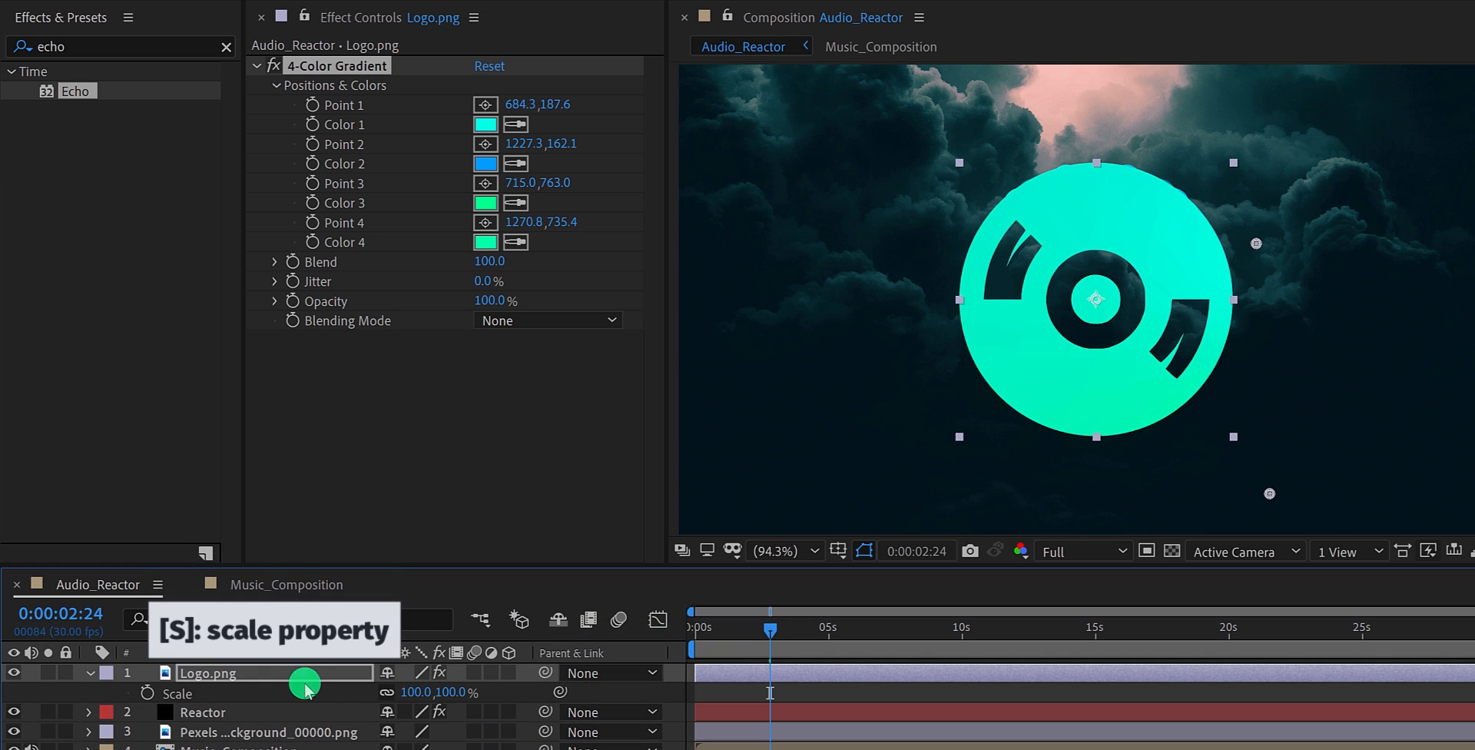
{"action": "left_click_drag", "start_coordinate": [455, 693], "coordinate": [410, 693]}
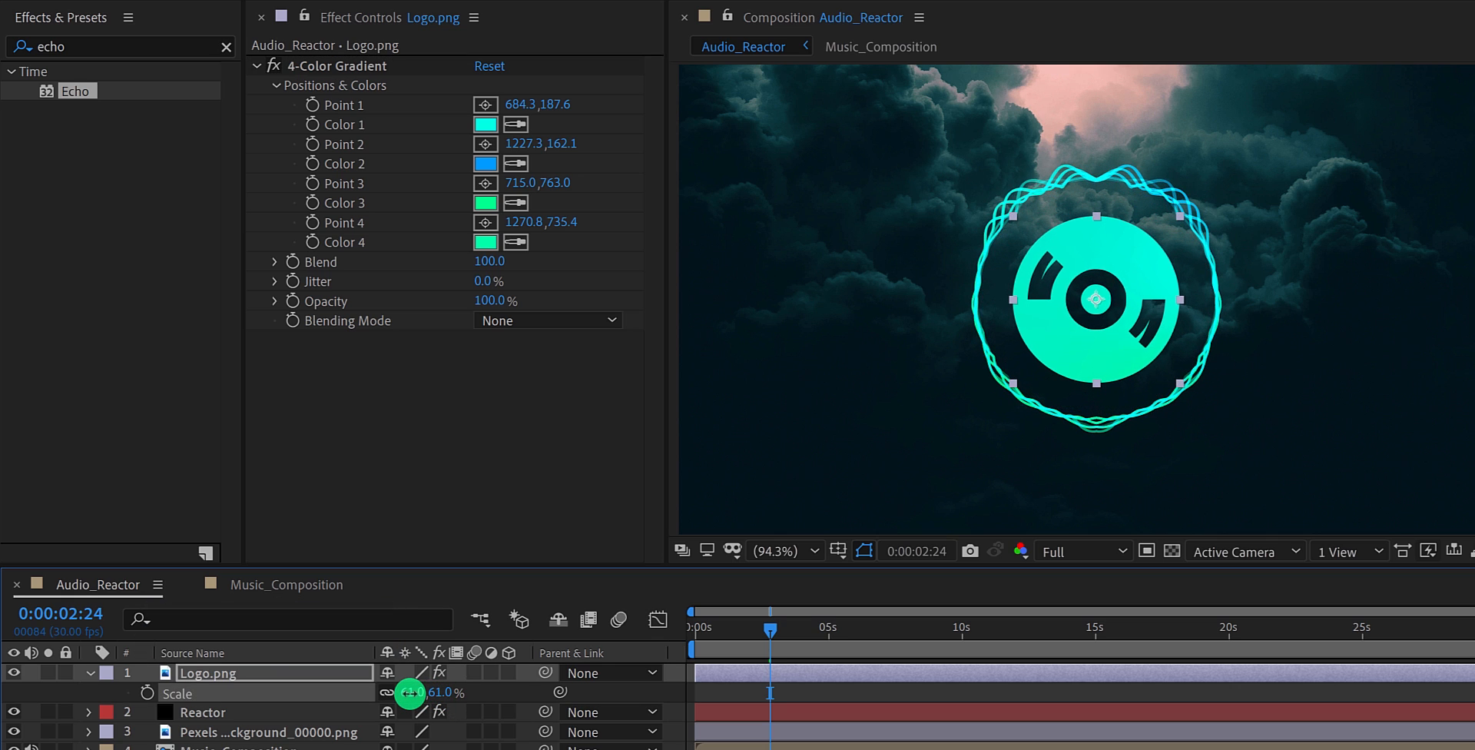
{"action": "left_click", "coordinate": [306, 718]}
{"action": "key", "text": "s"}
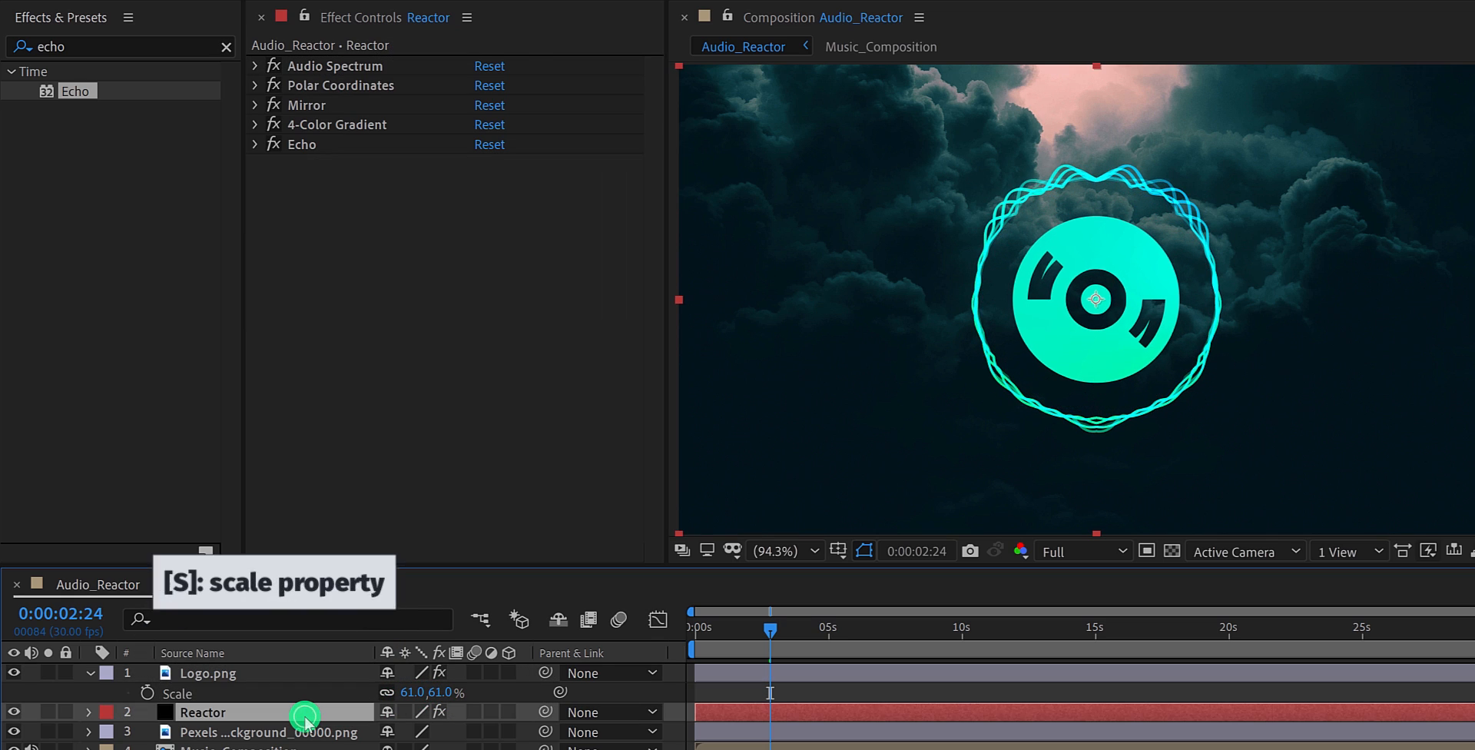
Scale the Reactor spectrum ring to 74% so it hugs the logo.
{"action": "left_click_drag", "start_coordinate": [438, 731], "coordinate": [392, 706]}
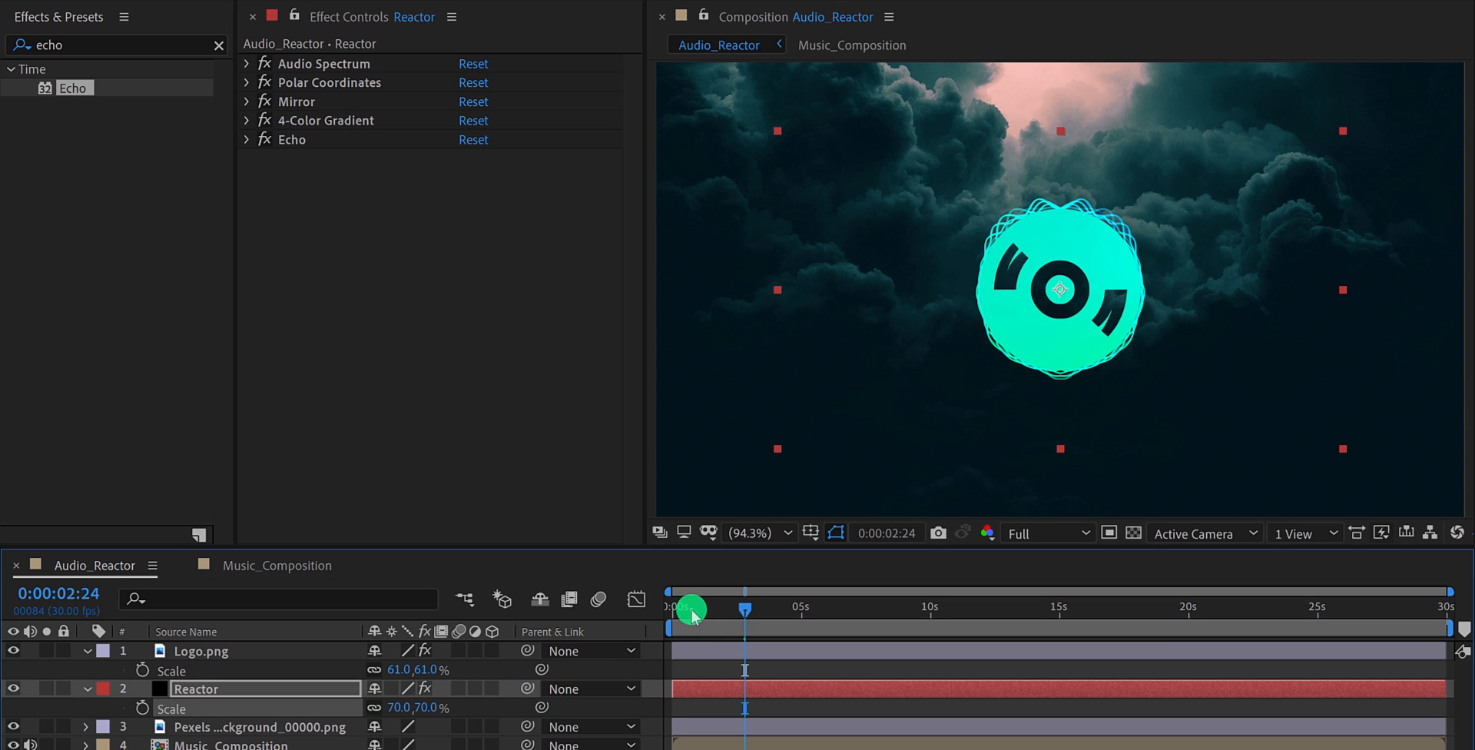
{"action": "left_click_drag", "start_coordinate": [691, 606], "coordinate": [641, 611]}
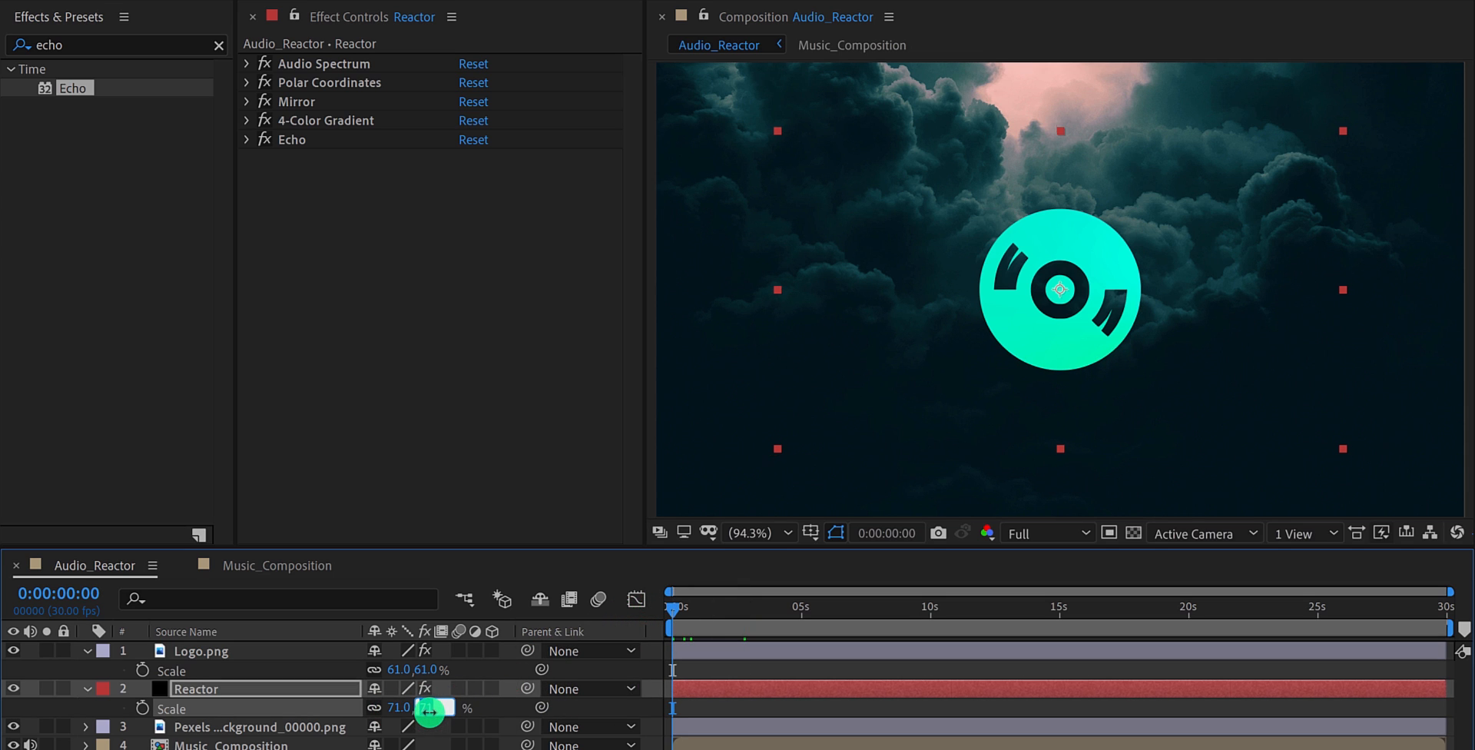
{"action": "left_click_drag", "start_coordinate": [429, 711], "coordinate": [524, 663]}
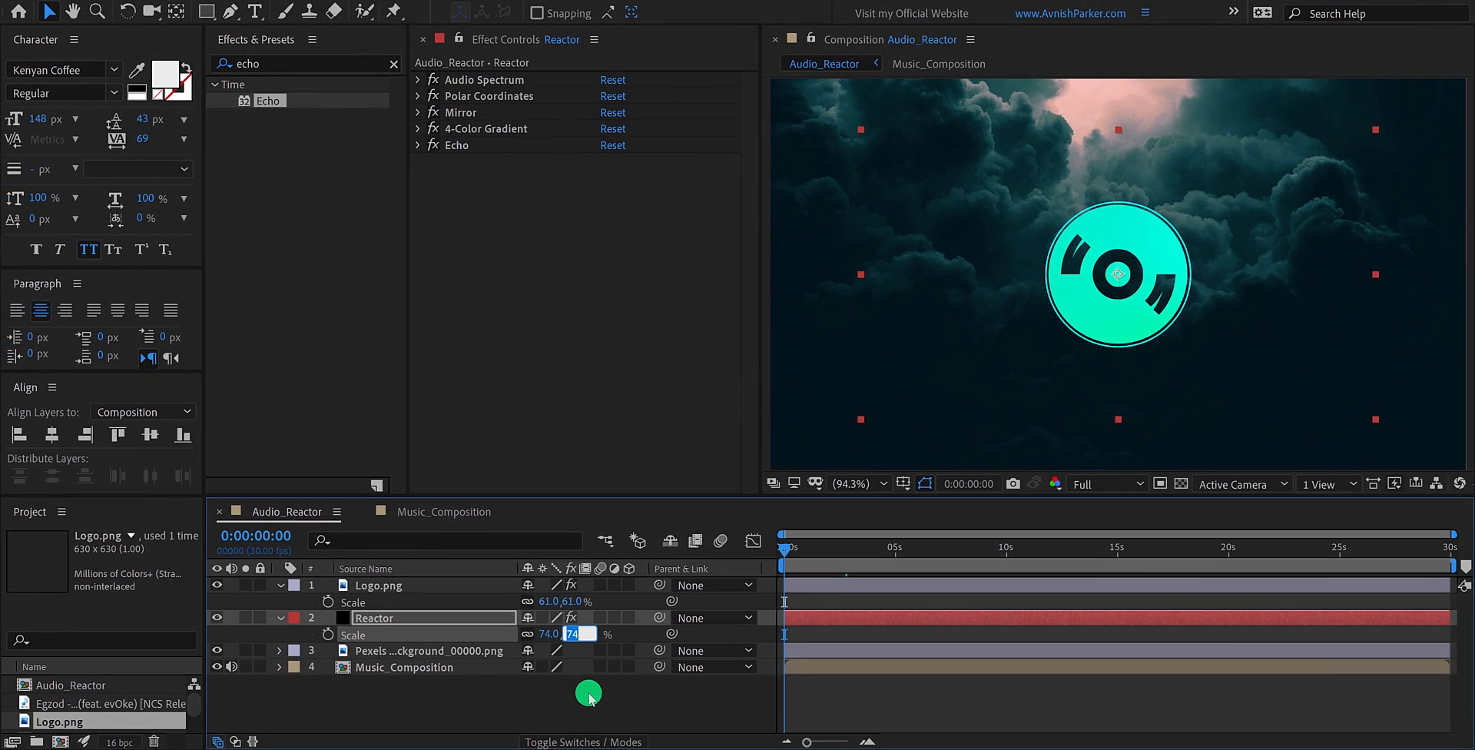
{"action": "left_click", "coordinate": [589, 695]}
{"action": "mouse_move", "coordinate": [783, 540]}
{"action": "left_mouse_down"}
{"action": "mouse_move", "coordinate": [816, 550]}
{"action": "mouse_move", "coordinate": [783, 543]}
{"action": "left_mouse_up"}
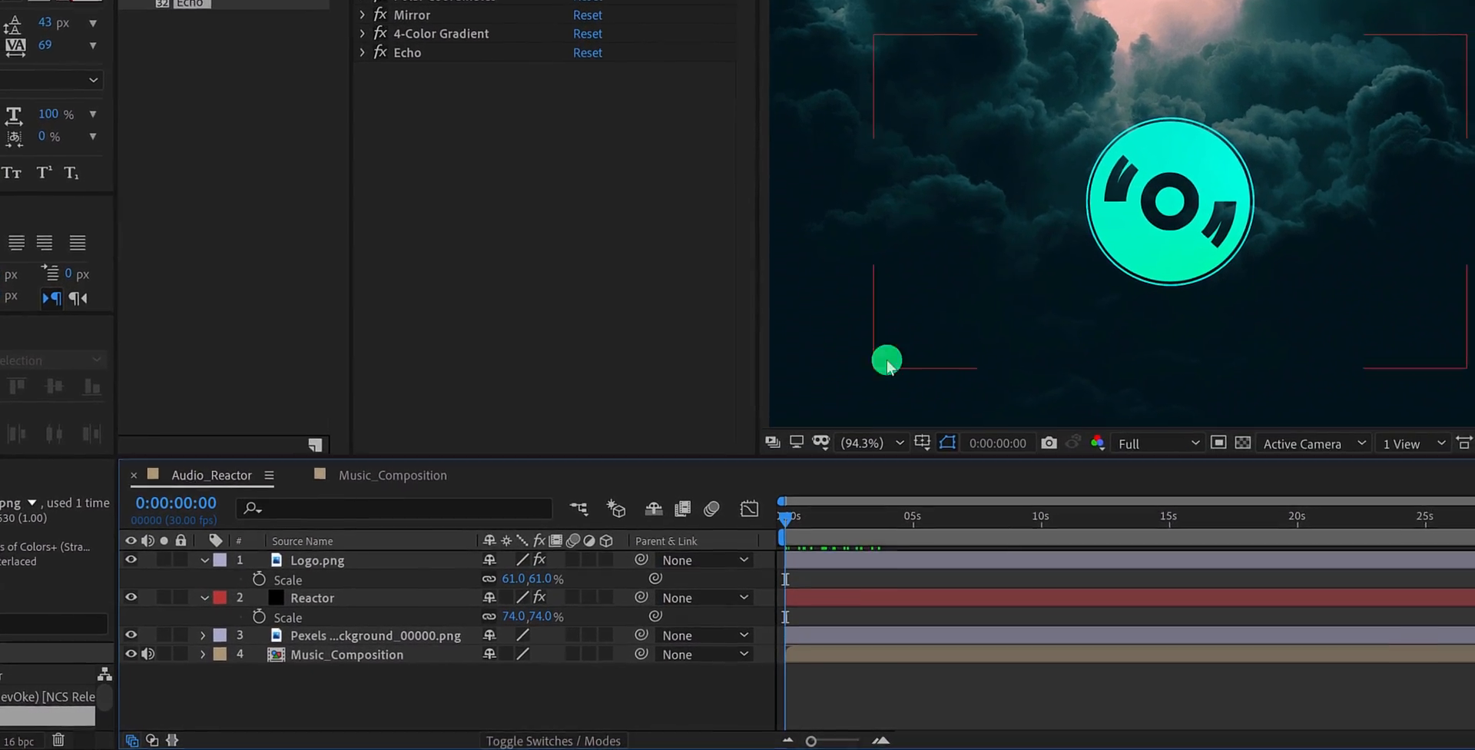
Drive the logo's Rotation with a time*60 expression so it spins continuously.
{"action": "left_click", "coordinate": [289, 527]}
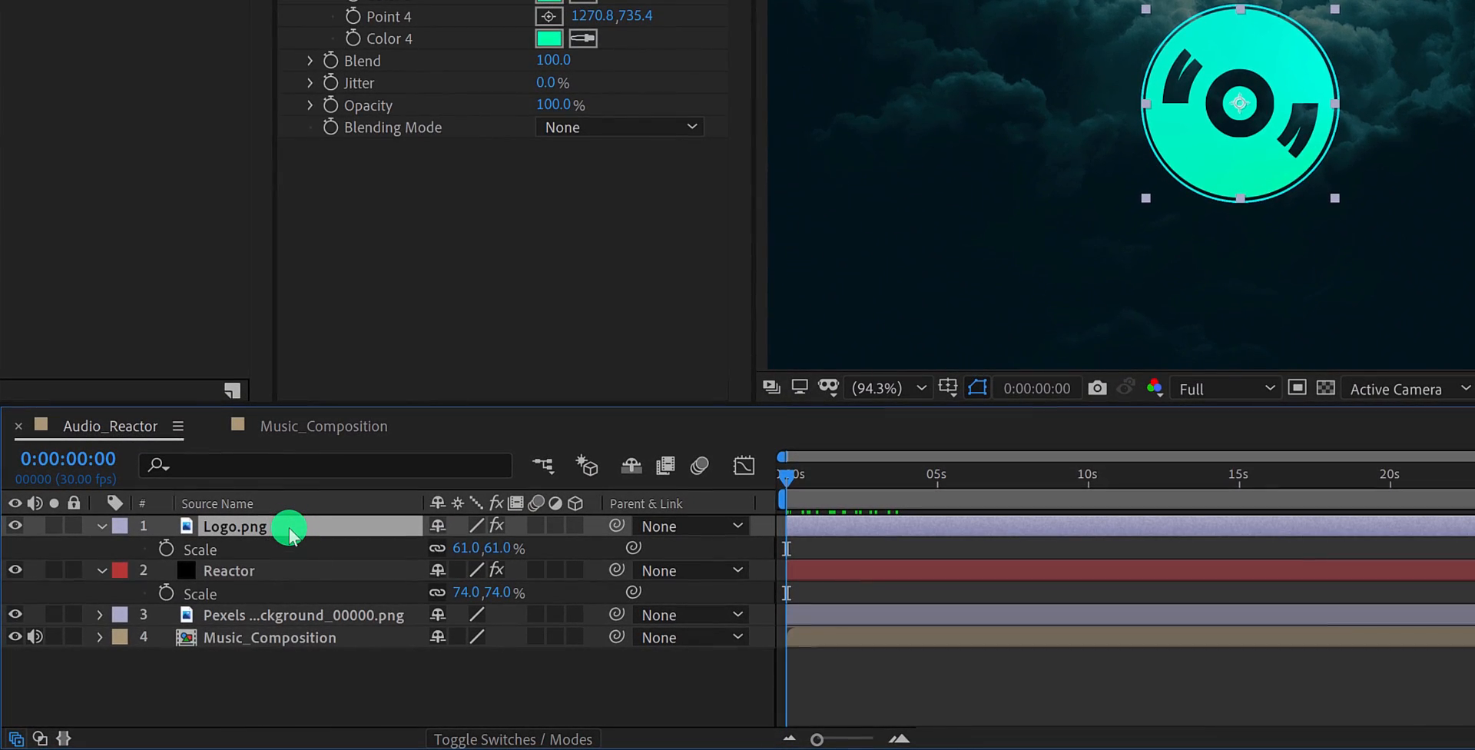
{"action": "key", "text": "r"}
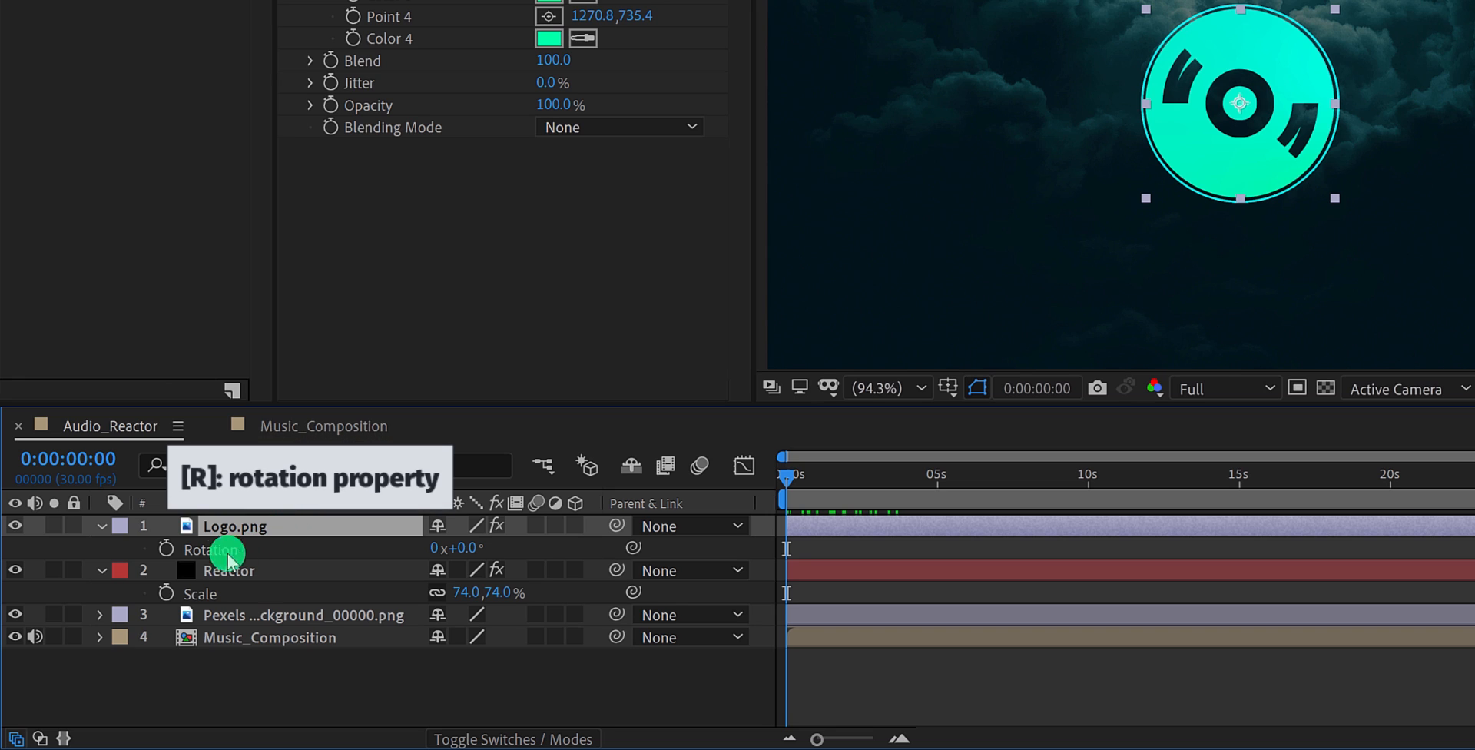
{"action": "key", "text": "alt"}
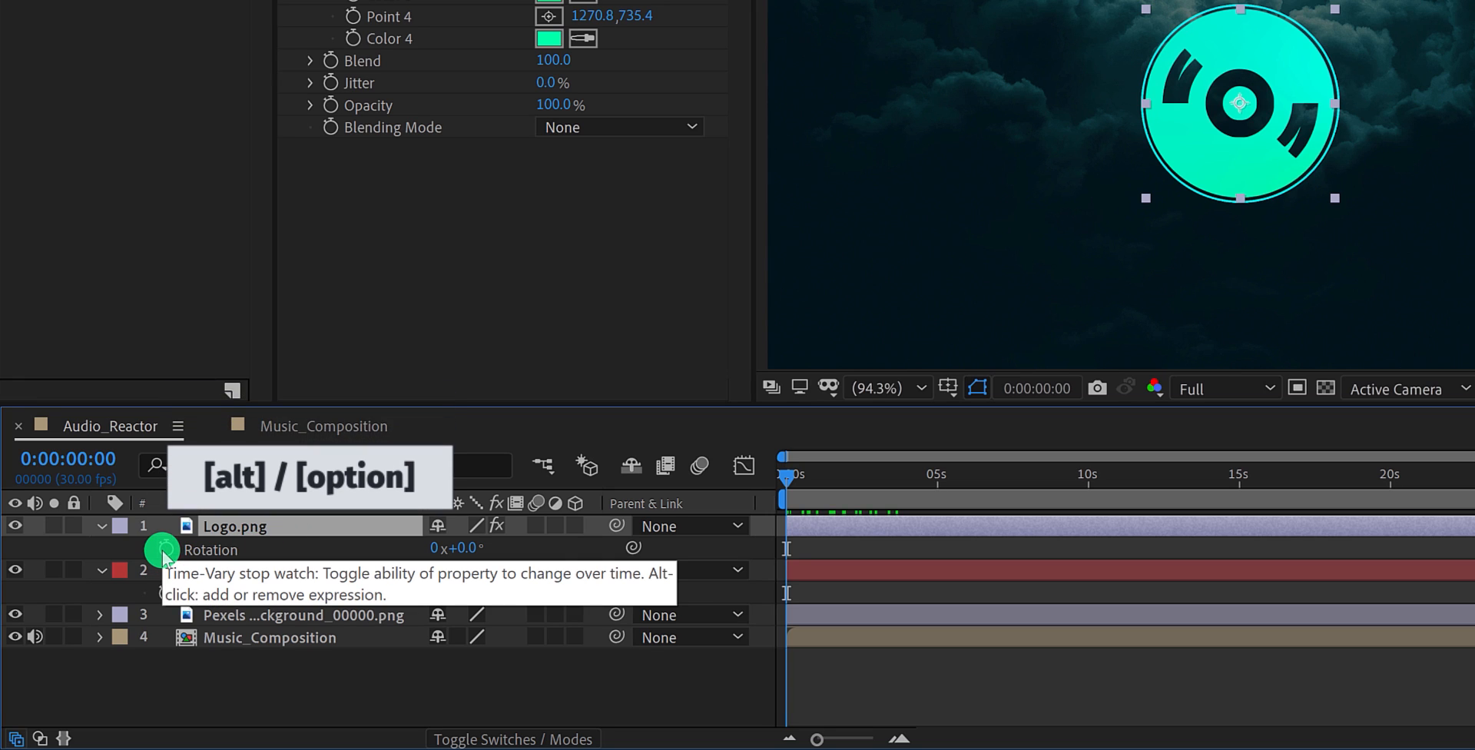
{"action": "left_click", "coordinate": [163, 550], "text": "alt"}
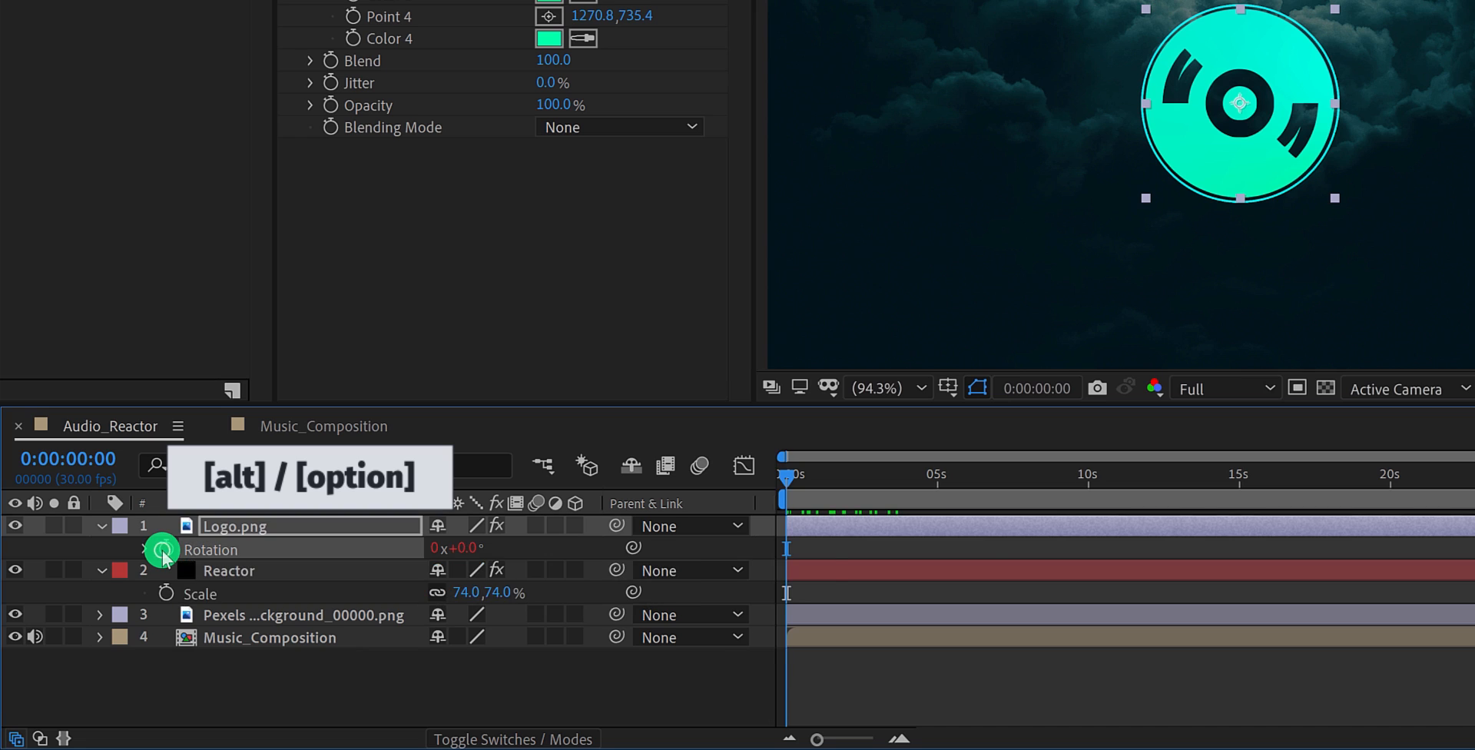
{"action": "type", "text": "ti"}
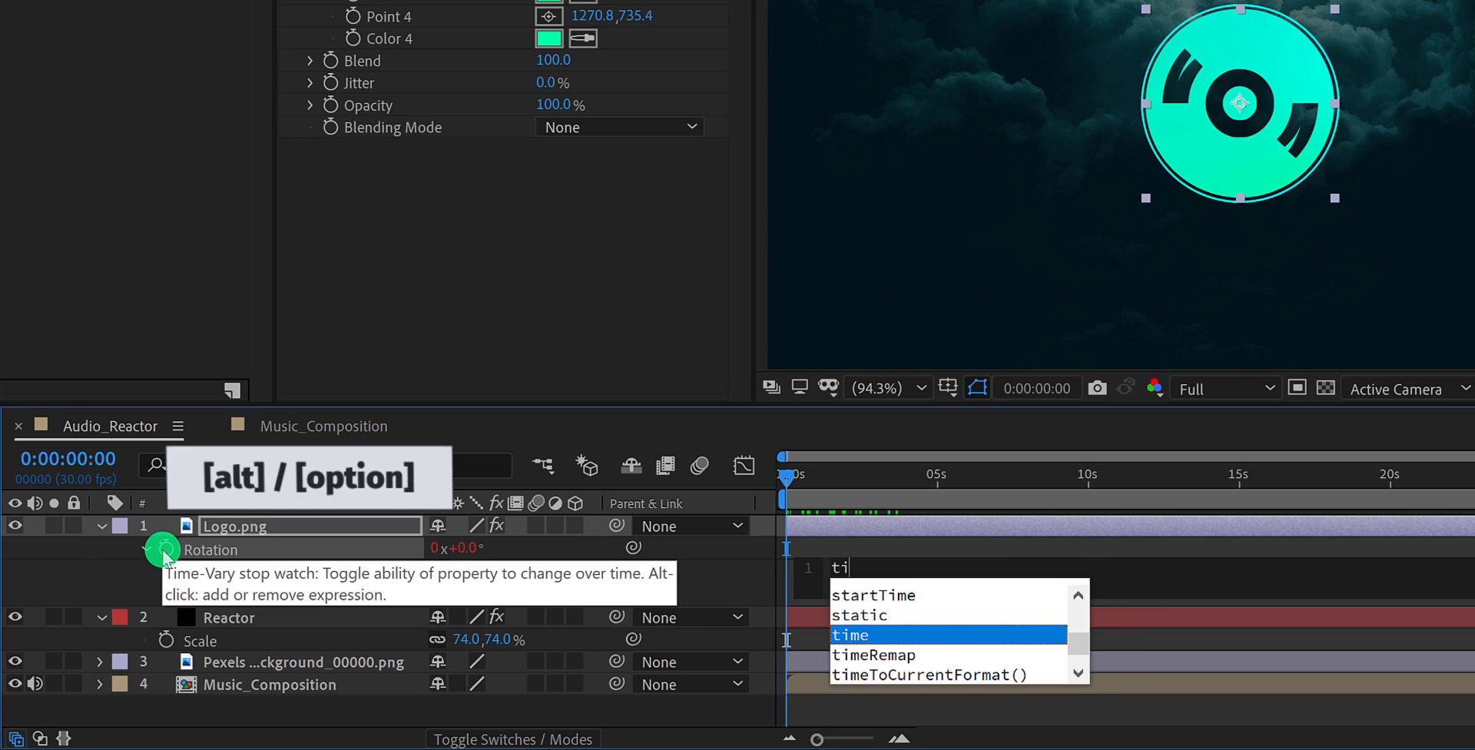
{"action": "type", "text": "me"}
{"action": "key", "text": "Escape"}
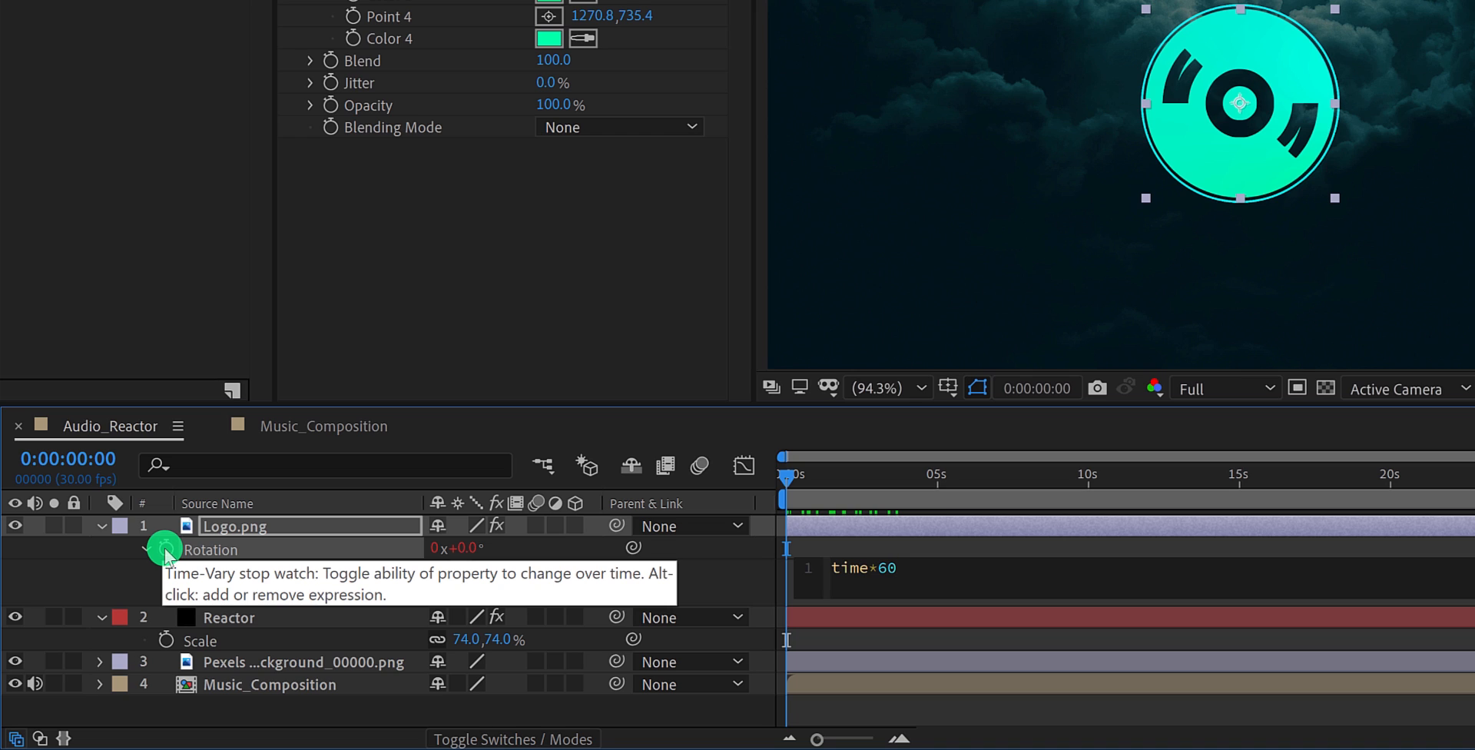
{"action": "left_click", "coordinate": [721, 566]}
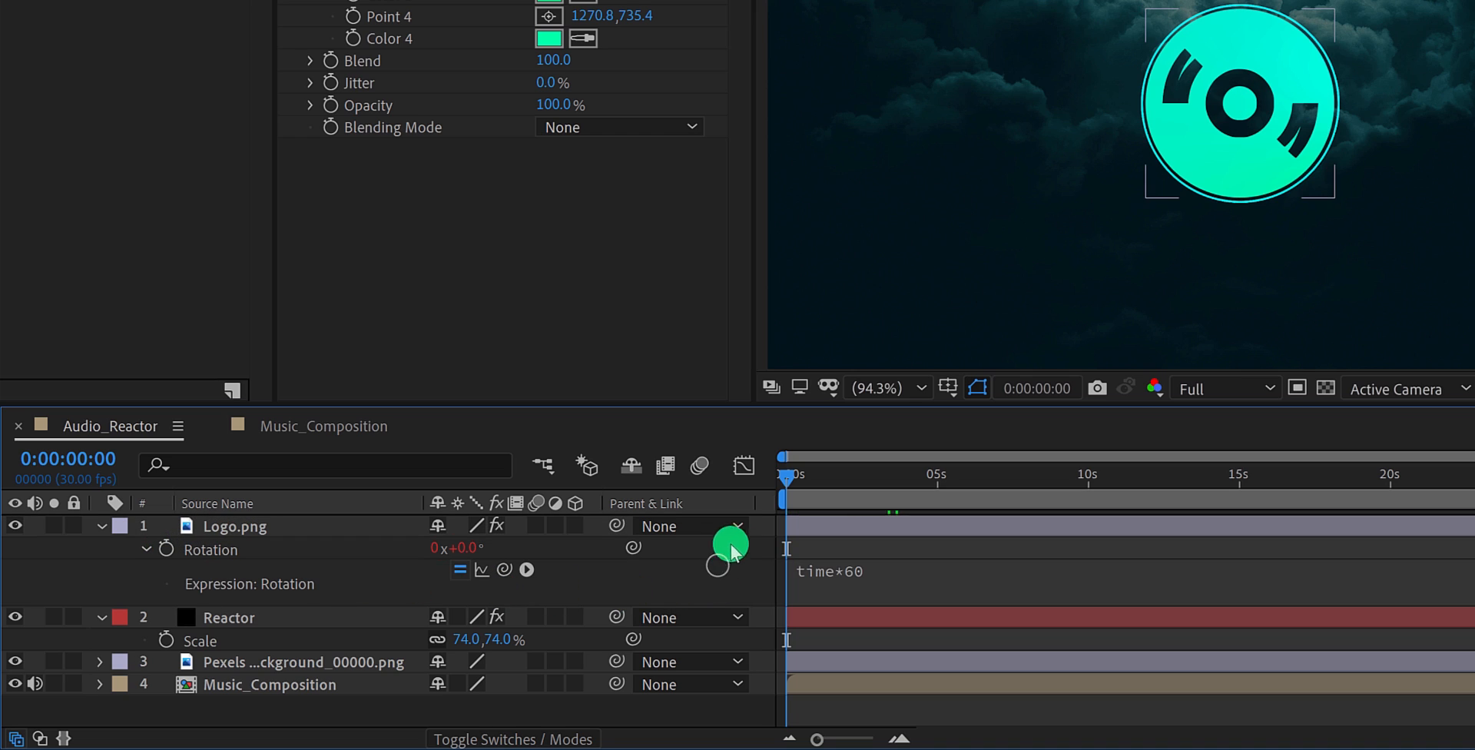
Scrub ahead to check the spinning logo, then collapse its properties.
{"action": "left_click_drag", "start_coordinate": [778, 476], "coordinate": [858, 484]}
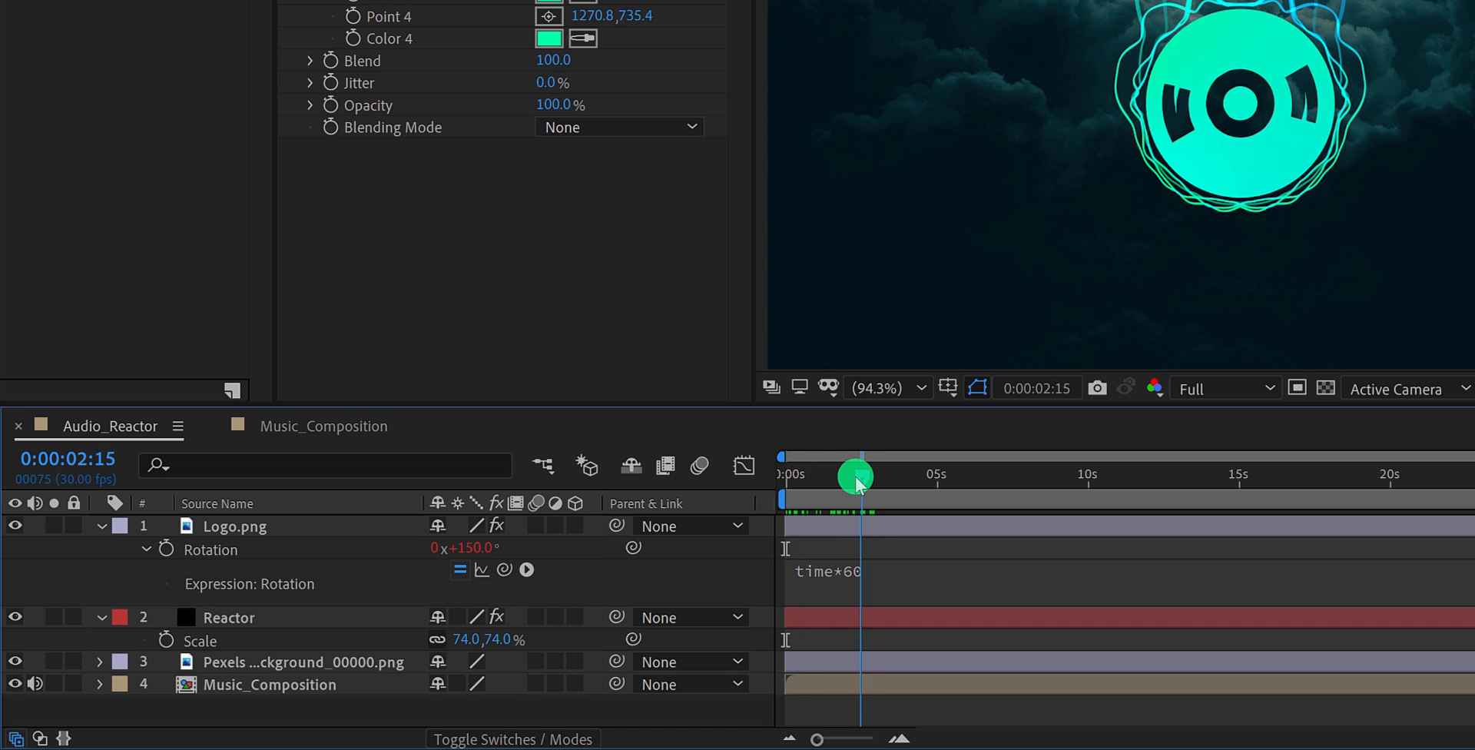
{"action": "left_click", "coordinate": [158, 536]}
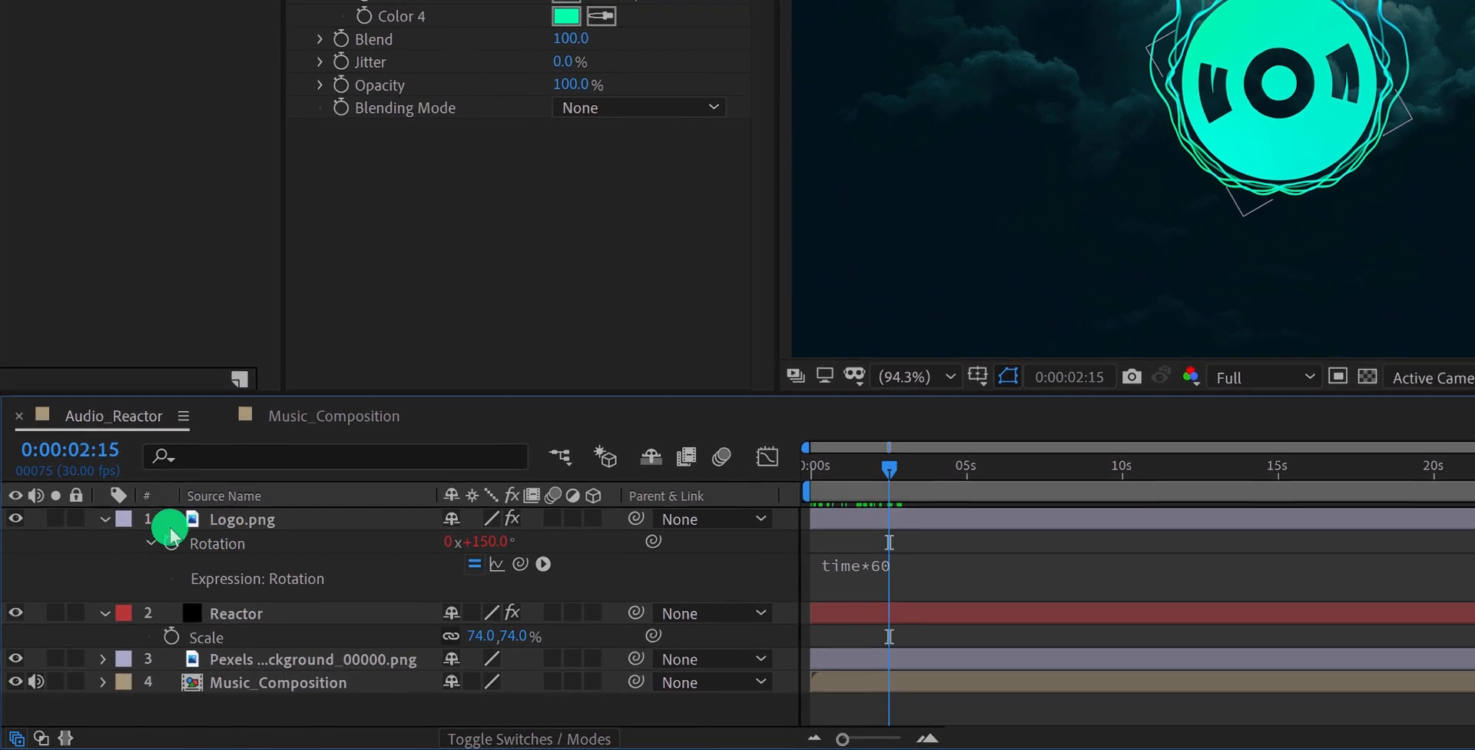
{"action": "left_click", "coordinate": [104, 520]}
Create a new adjustment layer at the top of the stack and name it Light.
{"action": "left_click", "coordinate": [105, 543]}
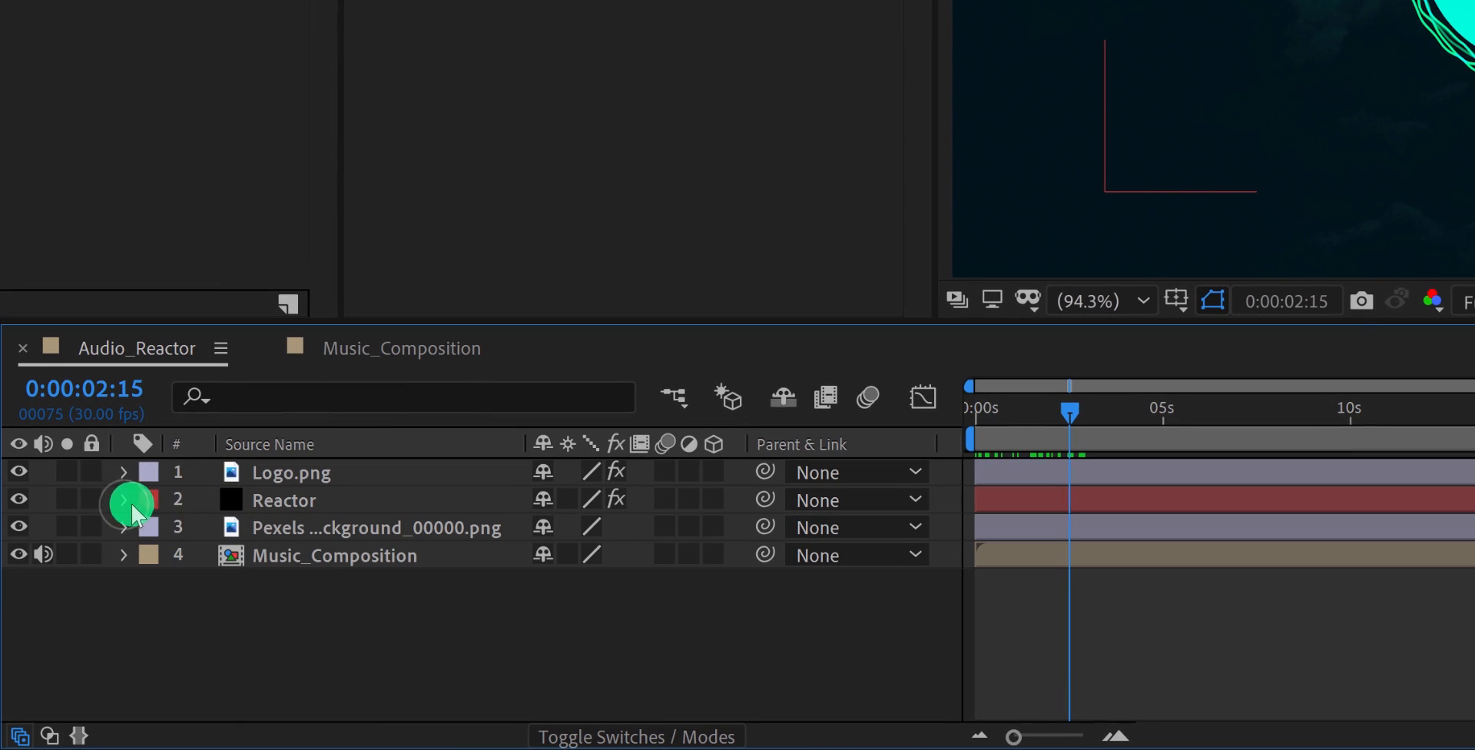
{"action": "left_click", "coordinate": [352, 588]}
{"action": "right_click", "coordinate": [357, 614]}
{"action": "mouse_move", "coordinate": [531, 343]}
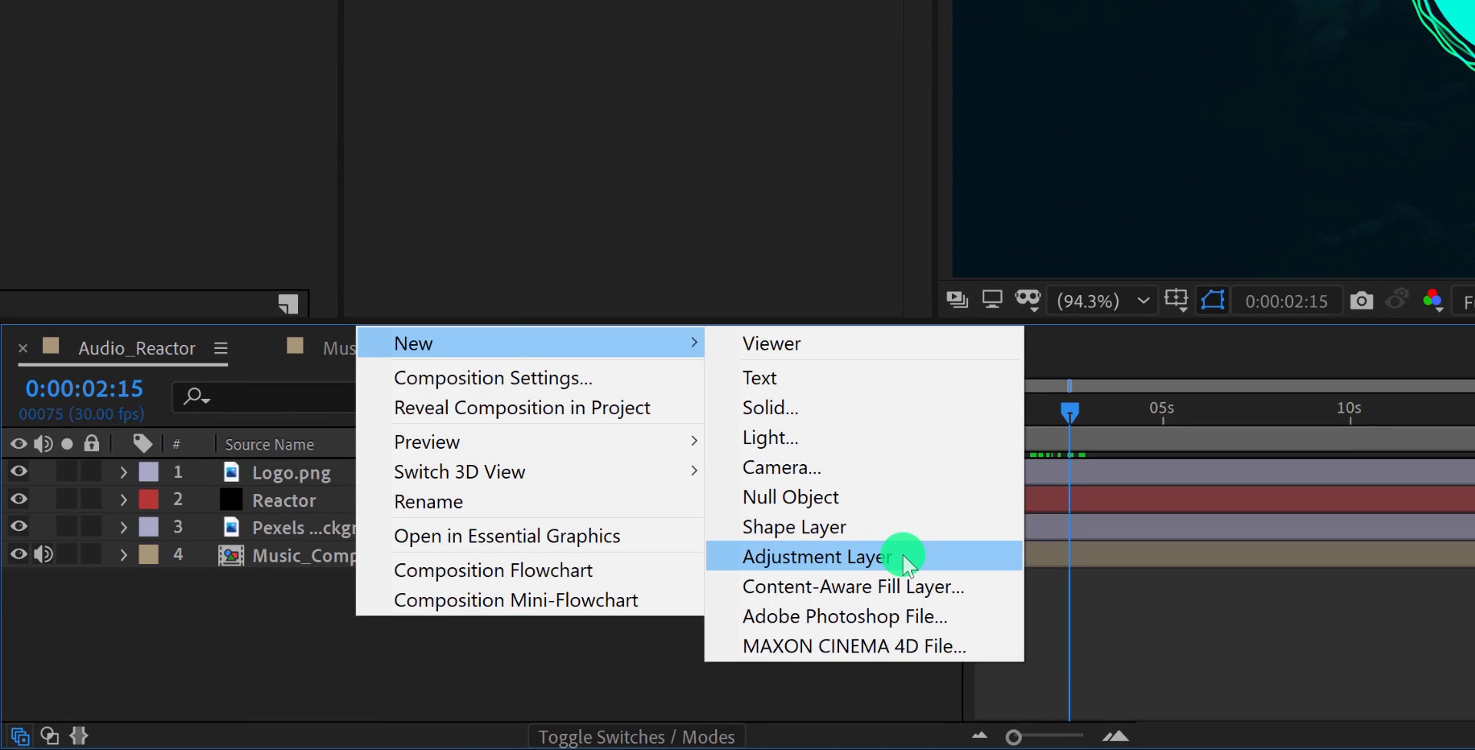
{"action": "left_click", "coordinate": [905, 560]}
{"action": "key", "text": "Return"}
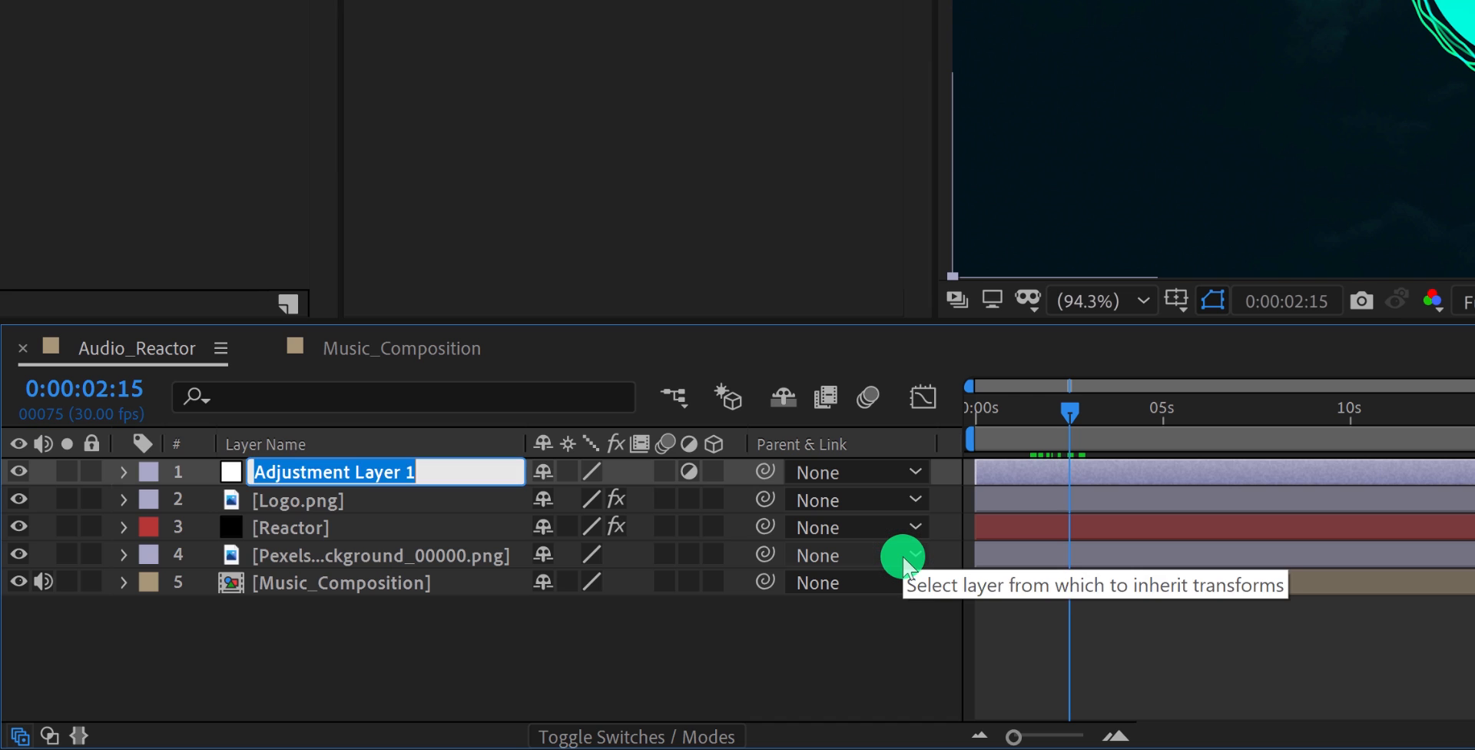
{"action": "type", "text": "Light"}
{"action": "key", "text": "Return"}
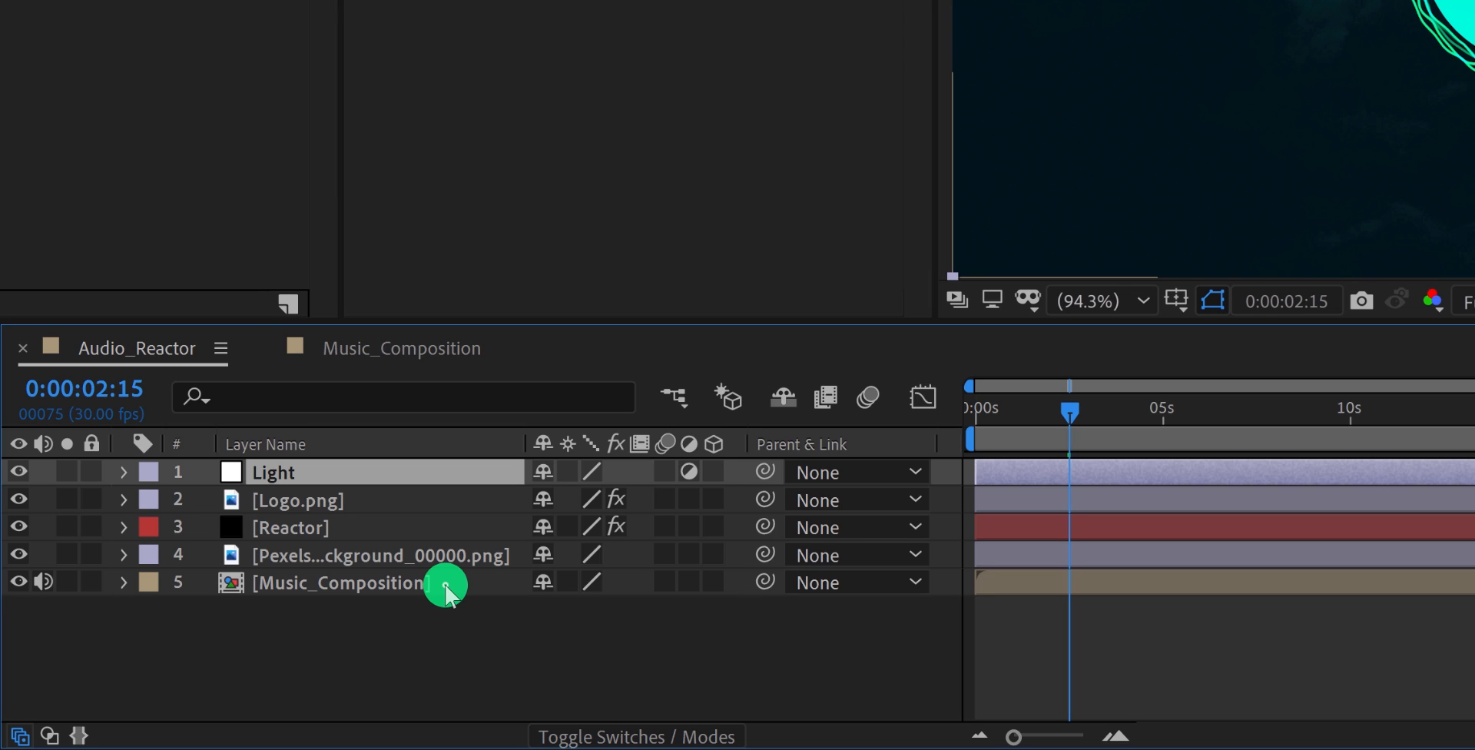
Convert Music_Composition's audio to an Audio Amplitude keyframe layer and reveal its keyframes.
{"action": "left_click", "coordinate": [447, 591]}
{"action": "right_click", "coordinate": [447, 591]}
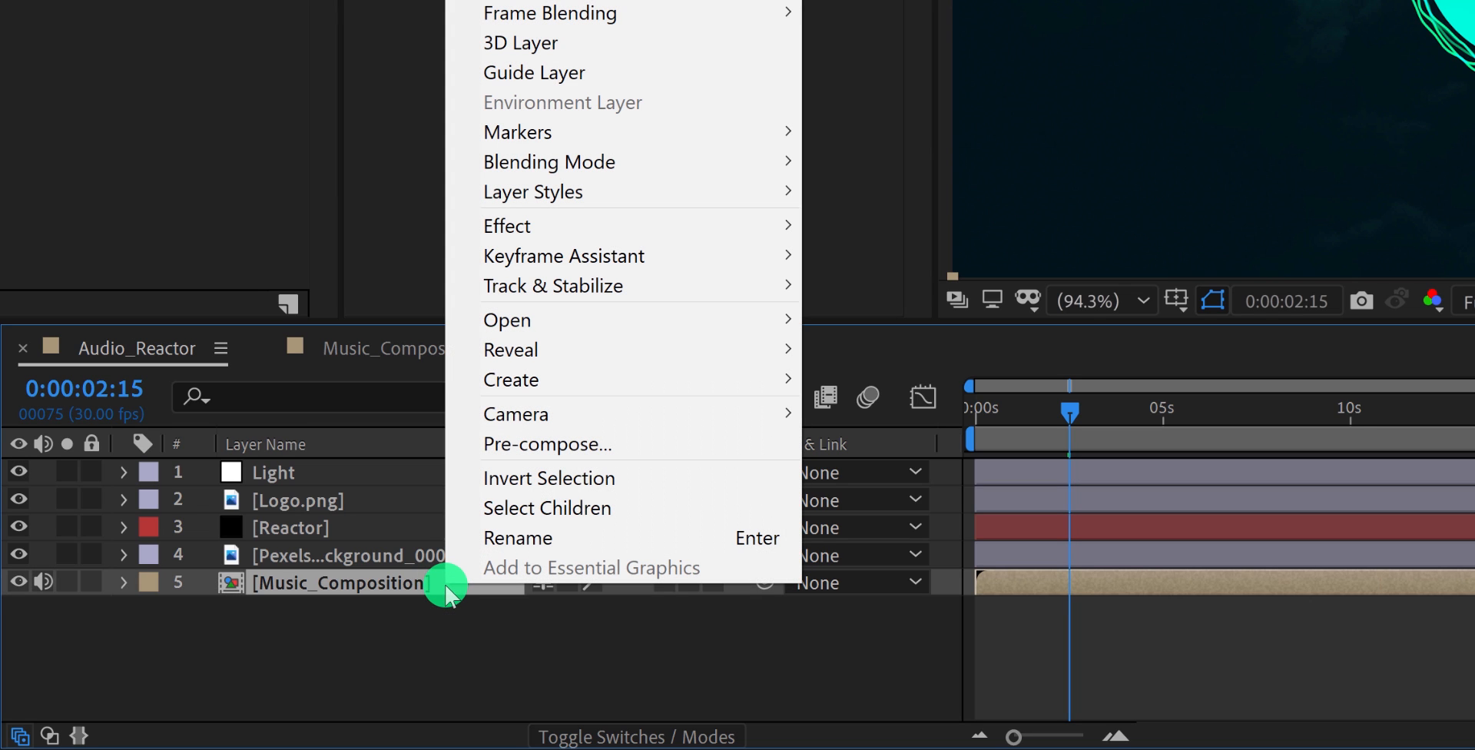
{"action": "mouse_move", "coordinate": [564, 256]}
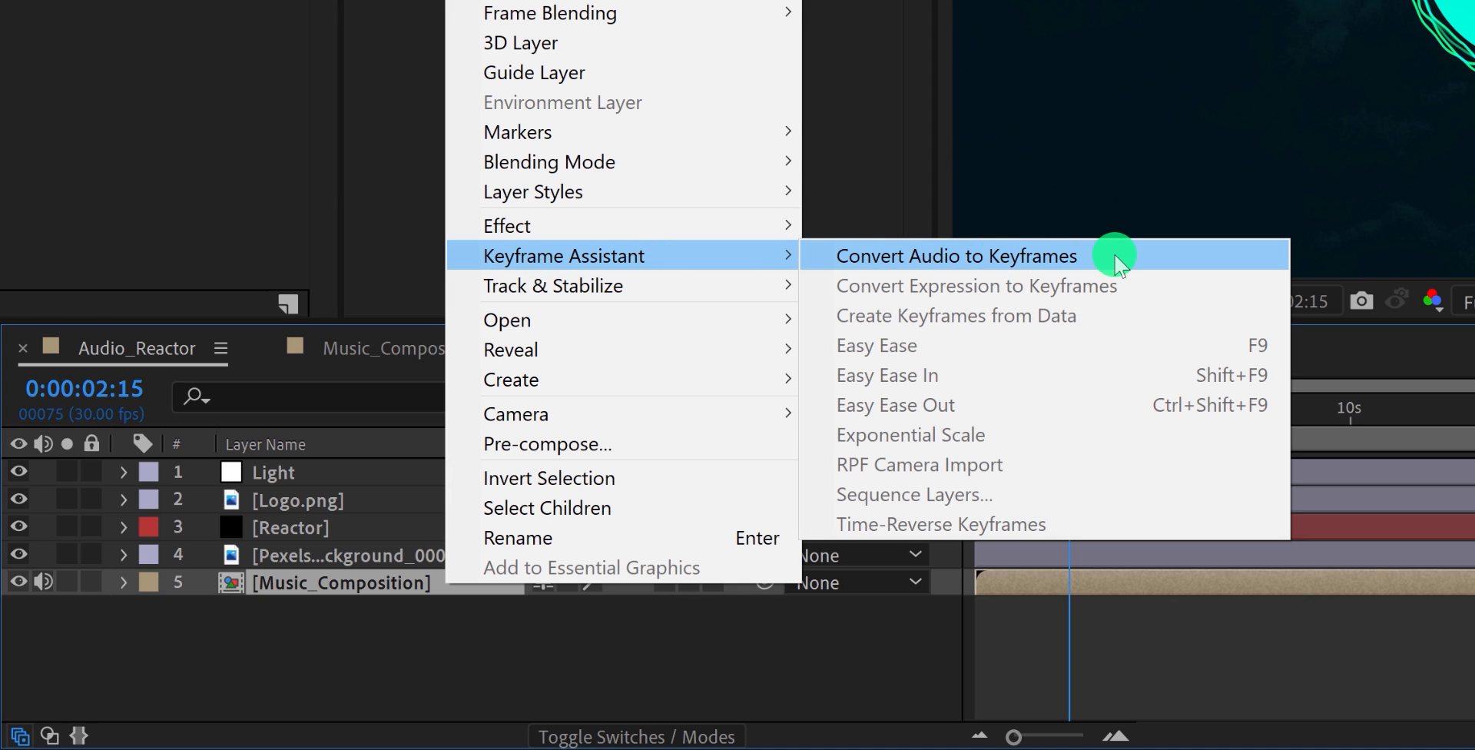
{"action": "left_click", "coordinate": [1116, 263]}
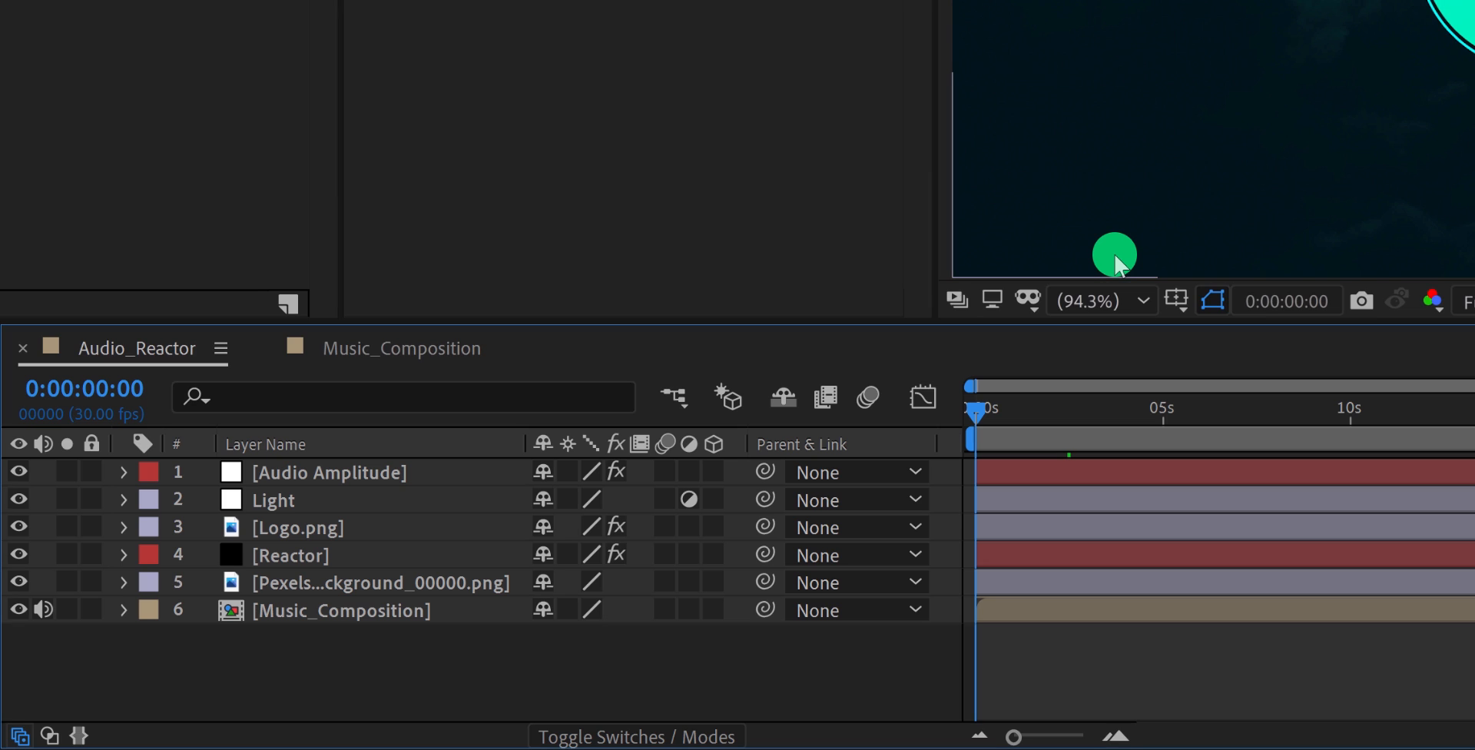
{"action": "left_click", "coordinate": [417, 480]}
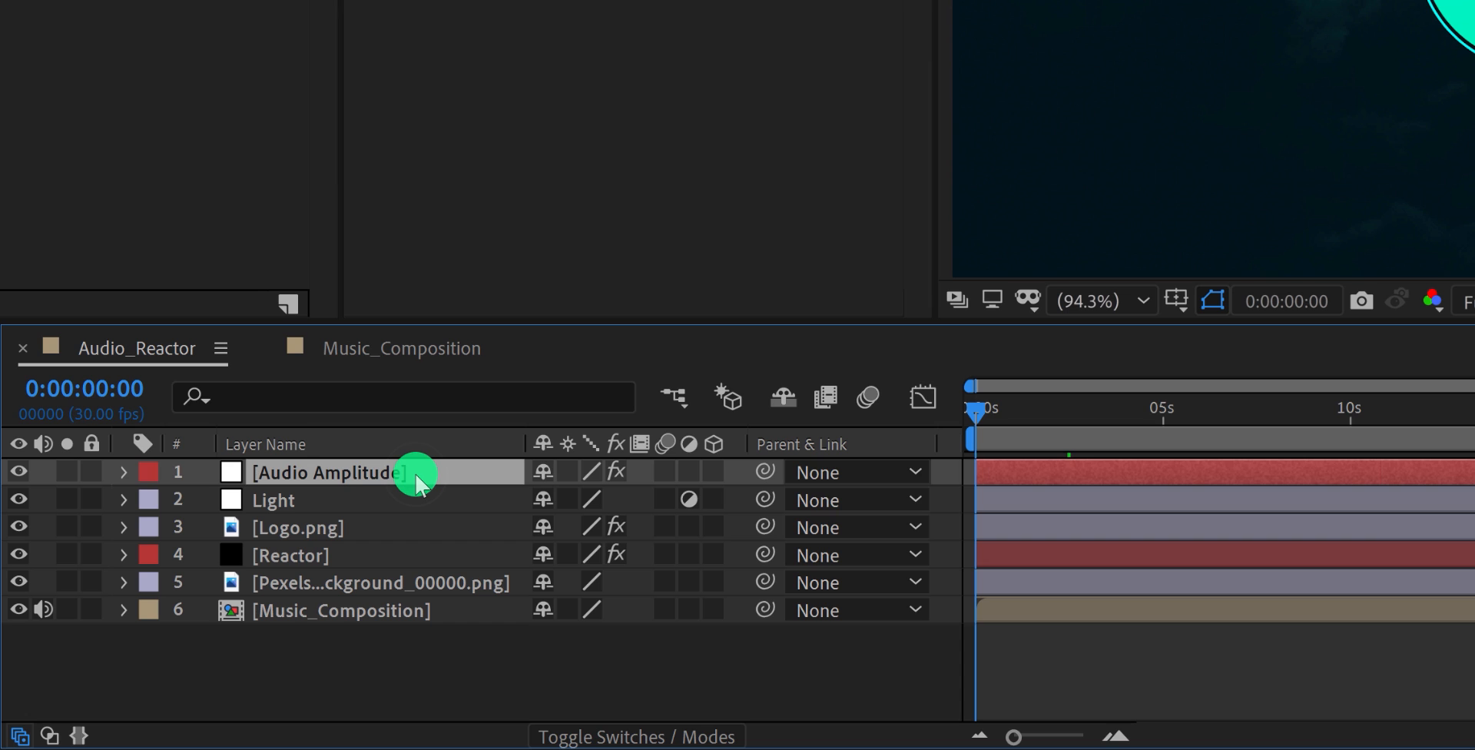
{"action": "key", "text": "u"}
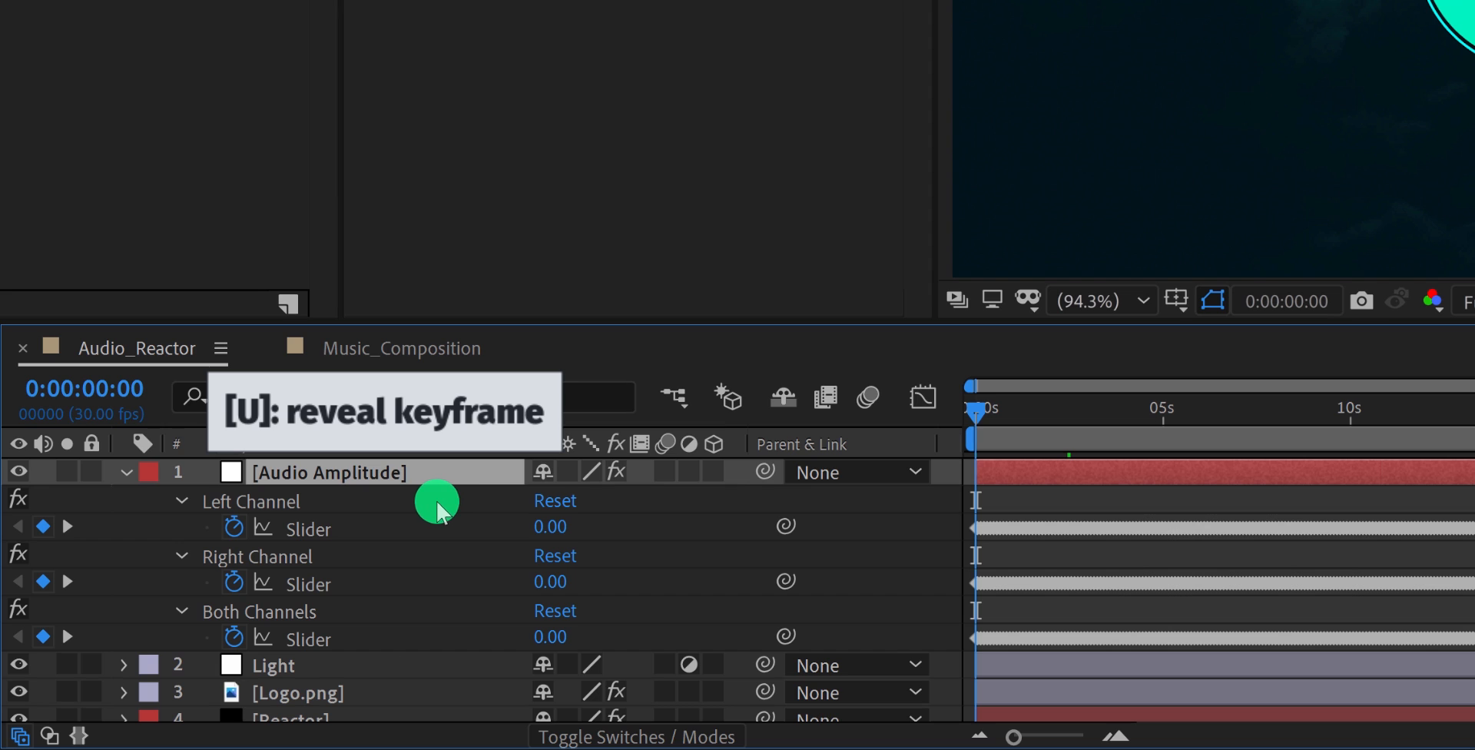
Delete the Left and Right Channel effects, keeping only Both Channels.
{"action": "left_click", "coordinate": [266, 504]}
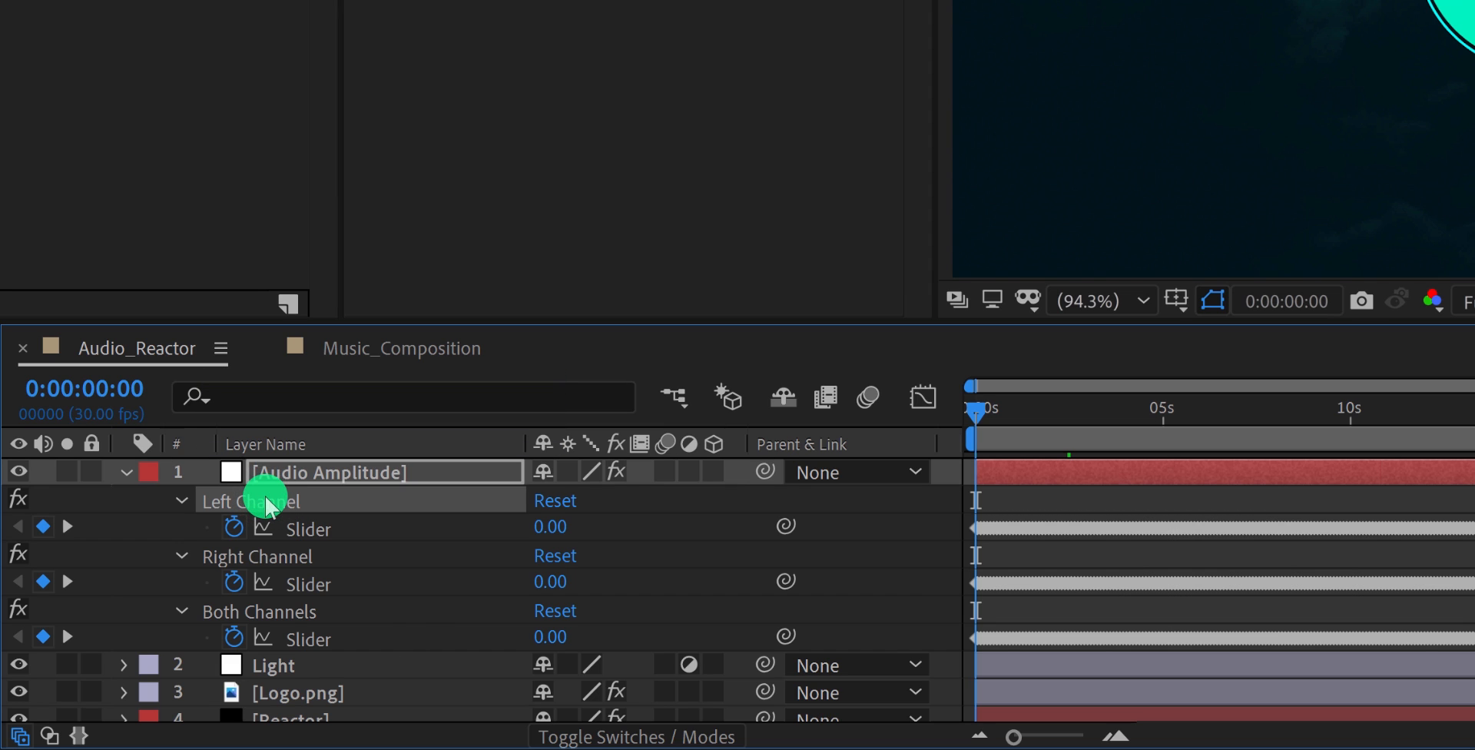
{"action": "key", "text": "Delete"}
{"action": "left_click", "coordinate": [273, 504]}
{"action": "key", "text": "Delete"}
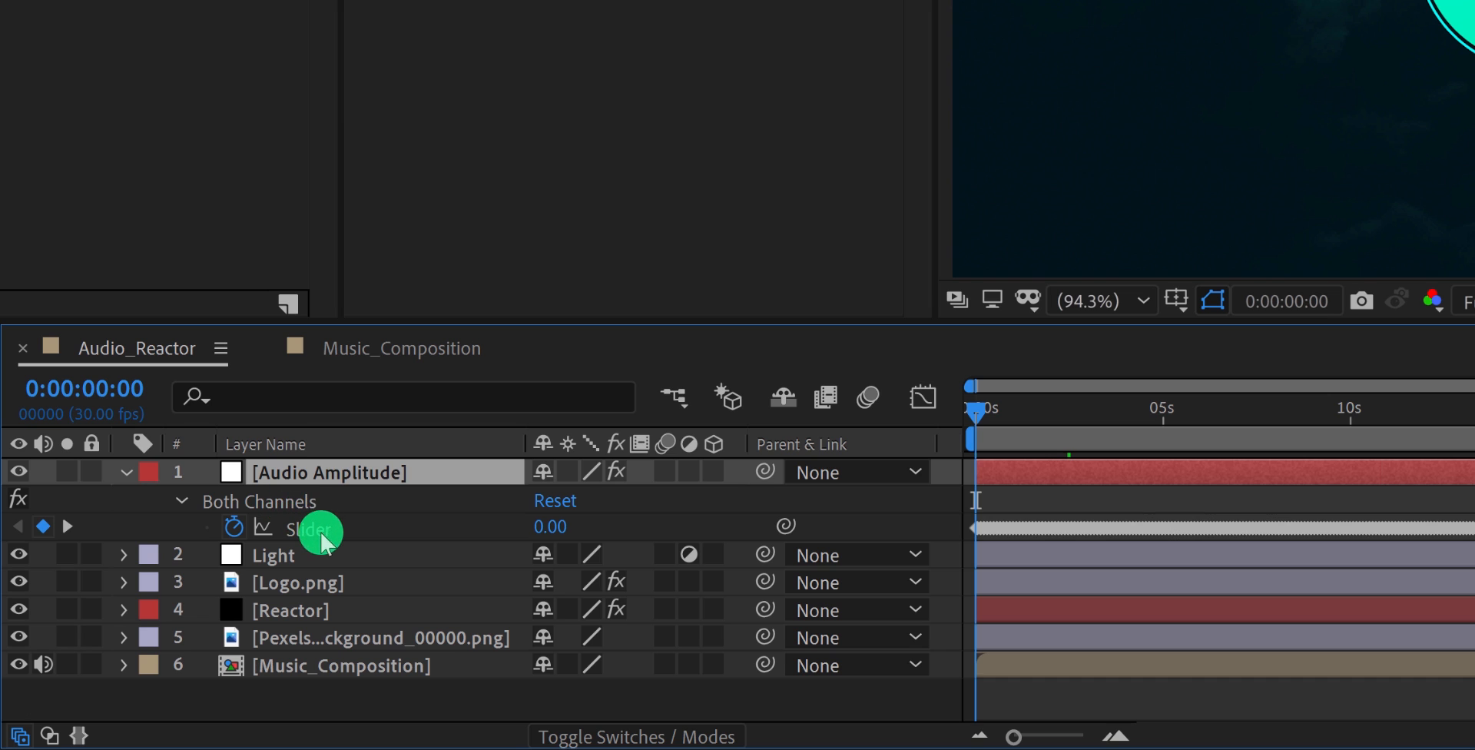
Apply an Exposure effect to the Light adjustment layer.
{"action": "left_click", "coordinate": [317, 562]}
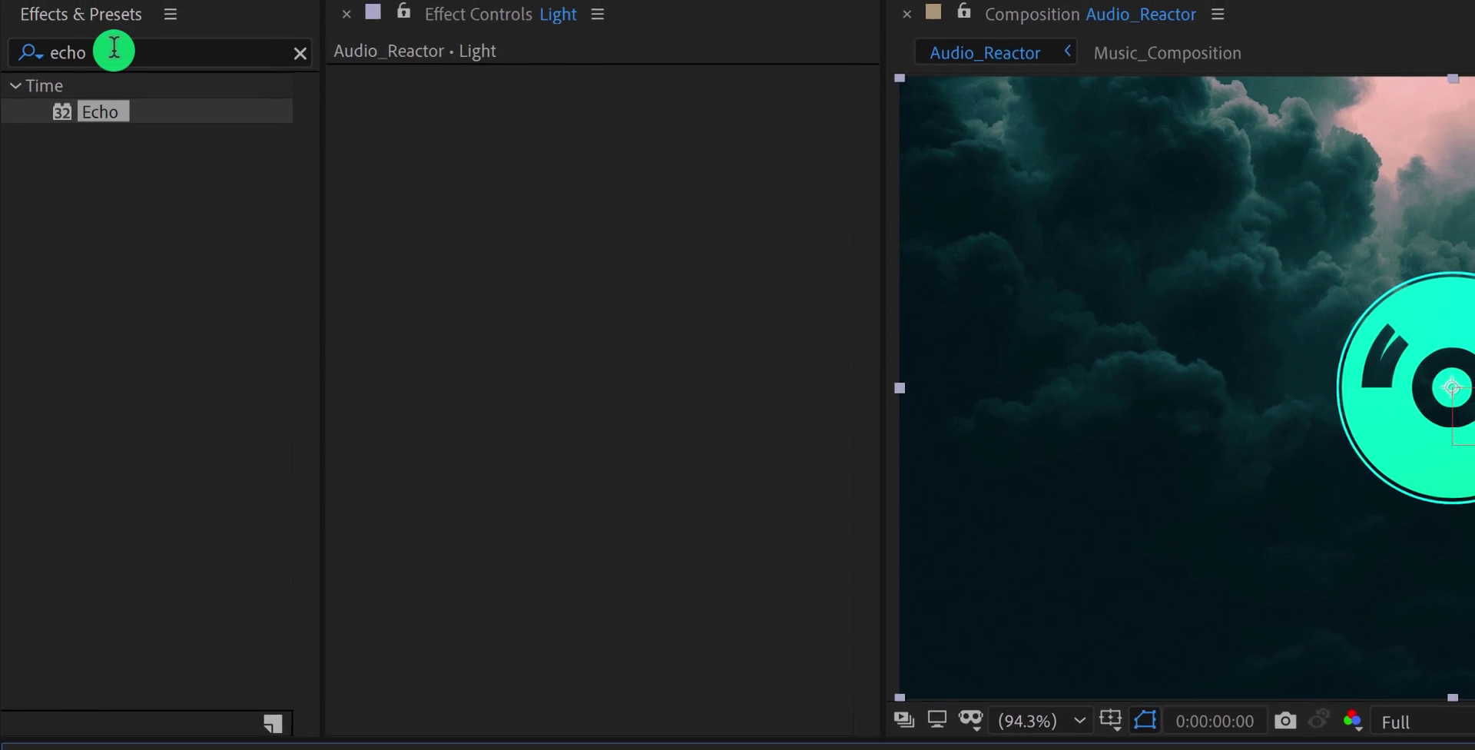
{"action": "double_click", "coordinate": [114, 51]}
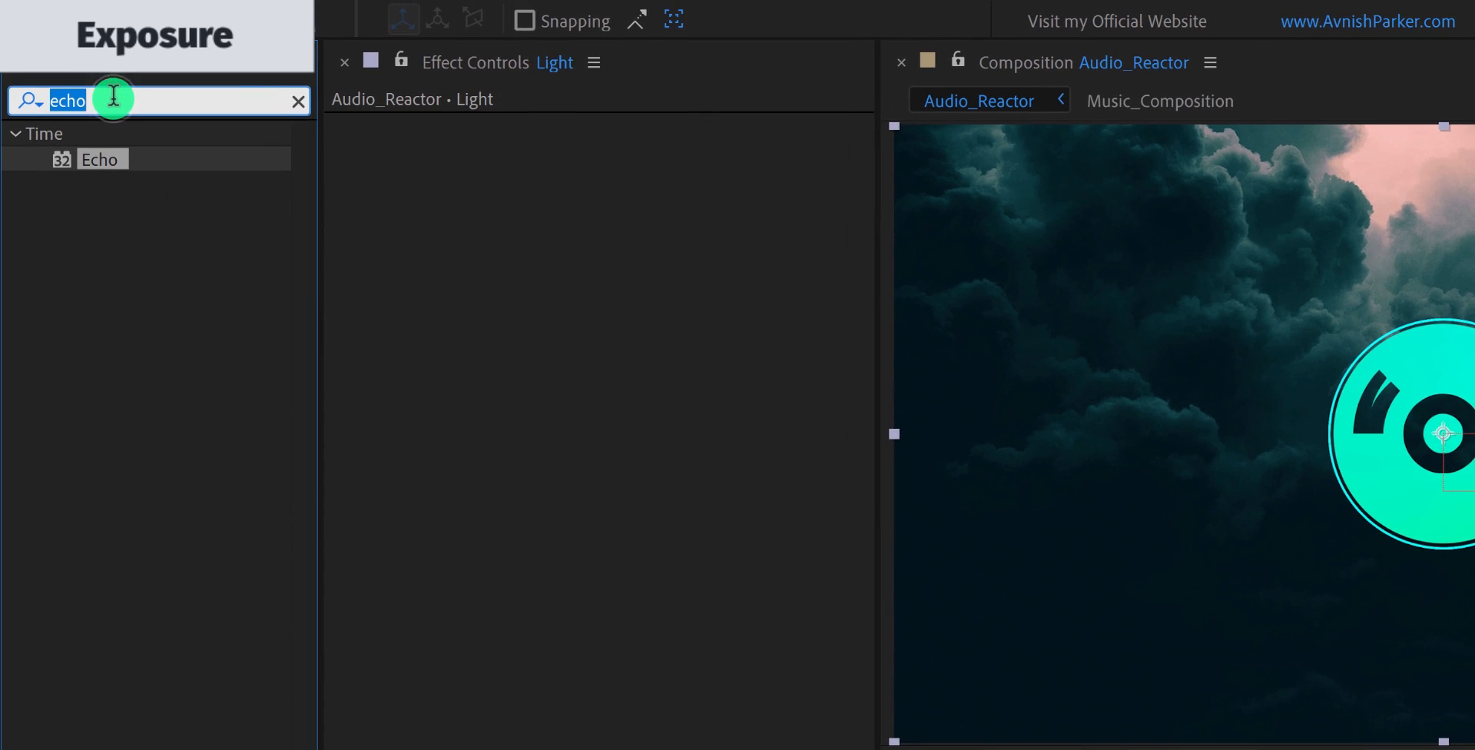
{"action": "type", "text": "expo"}
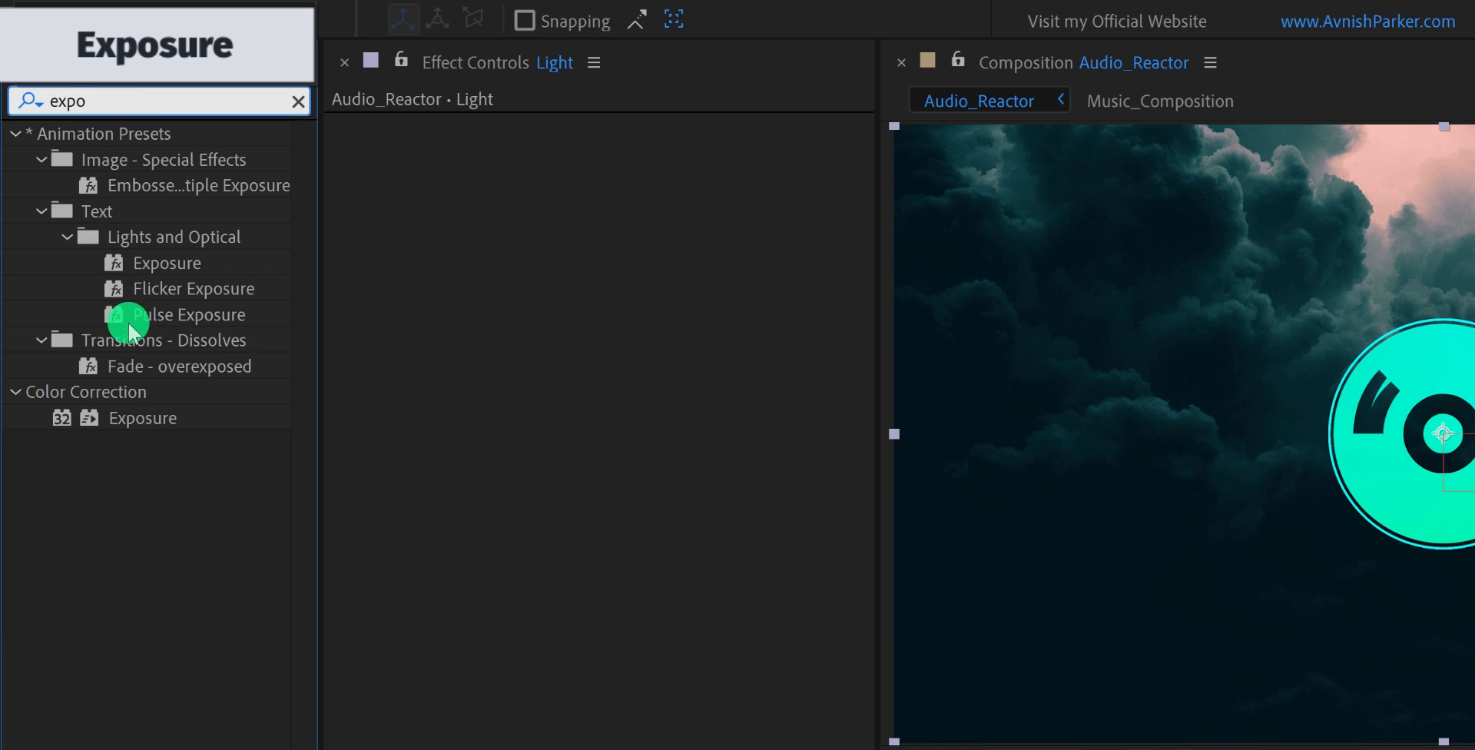
{"action": "left_click_drag", "start_coordinate": [119, 418], "coordinate": [443, 327]}
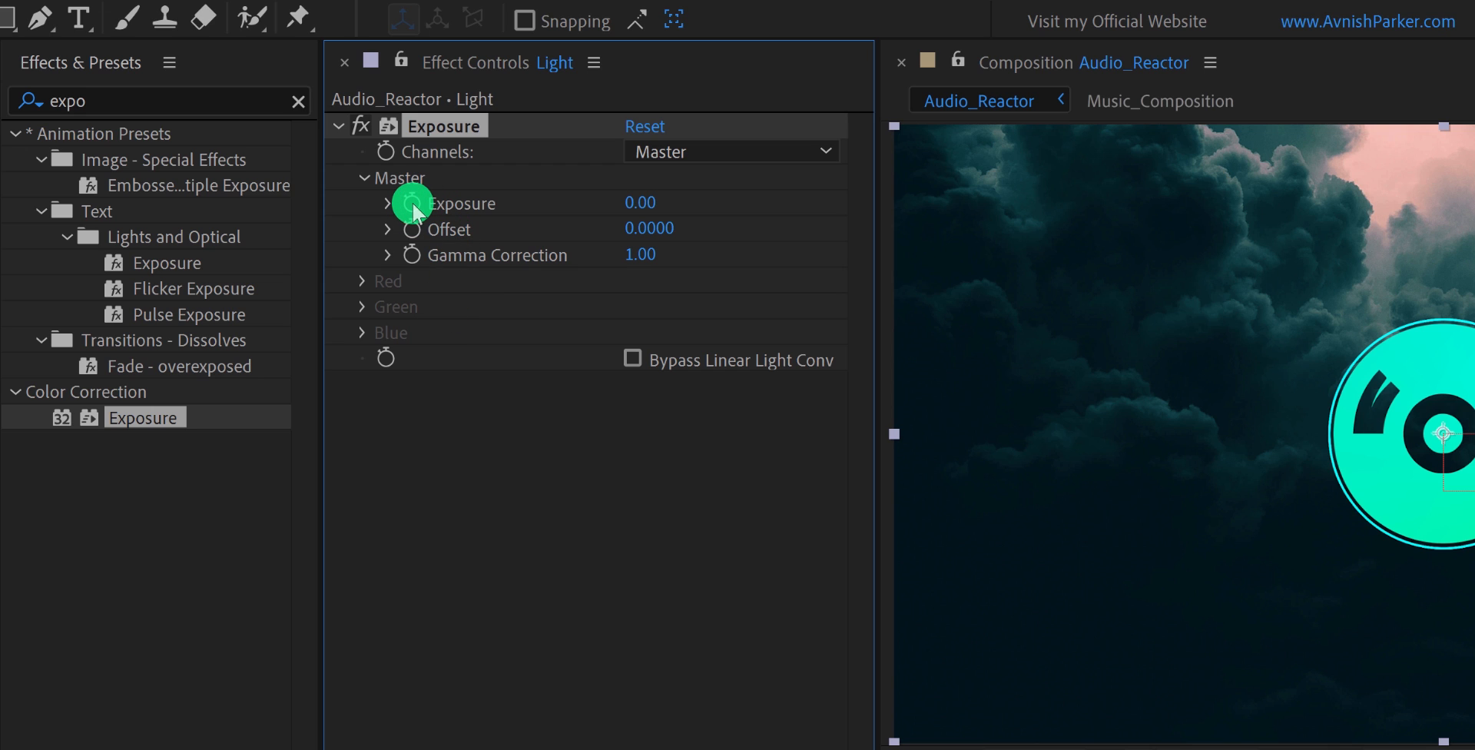
Pick-whip Exposure to Audio Amplitude's Both Channels slider as an expression.
{"action": "key", "text": "alt"}
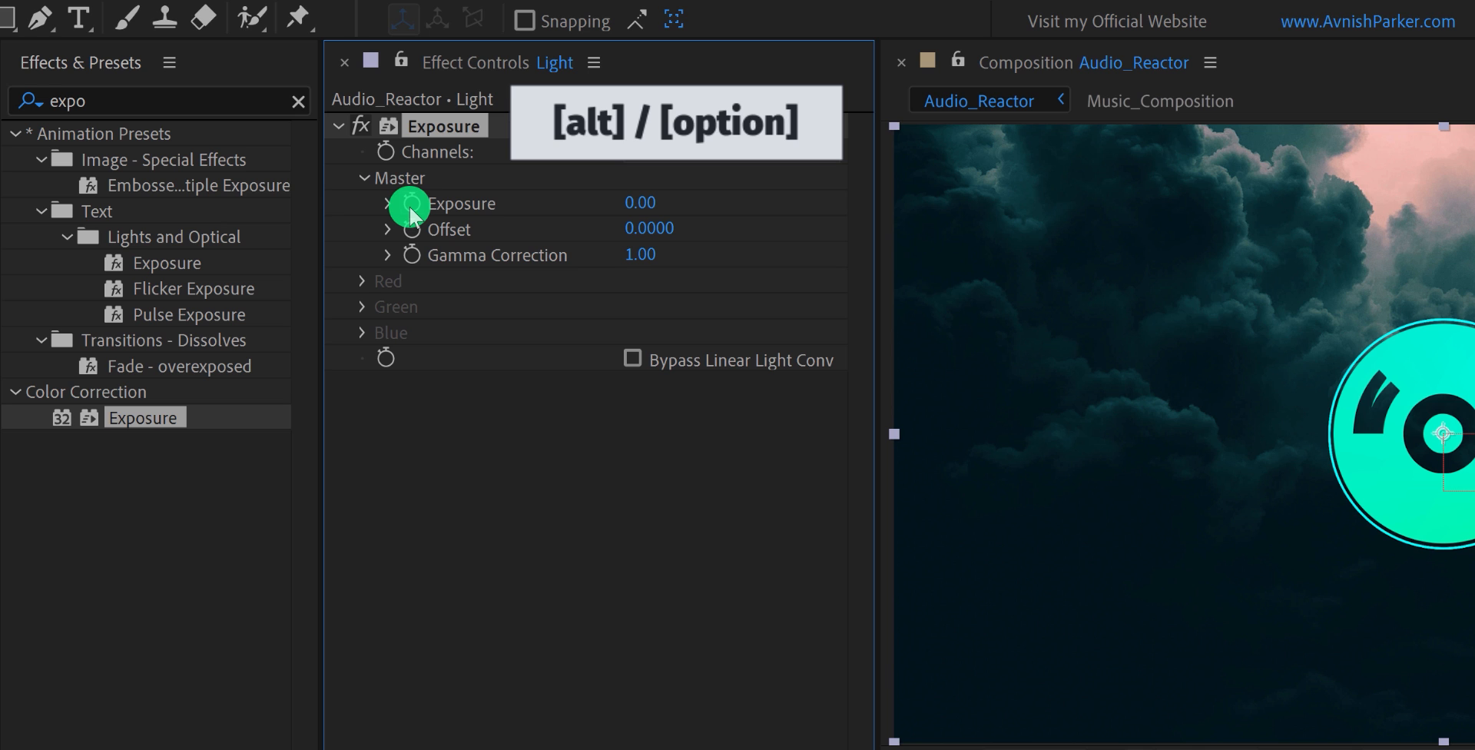
{"action": "left_click", "coordinate": [412, 208], "text": "alt"}
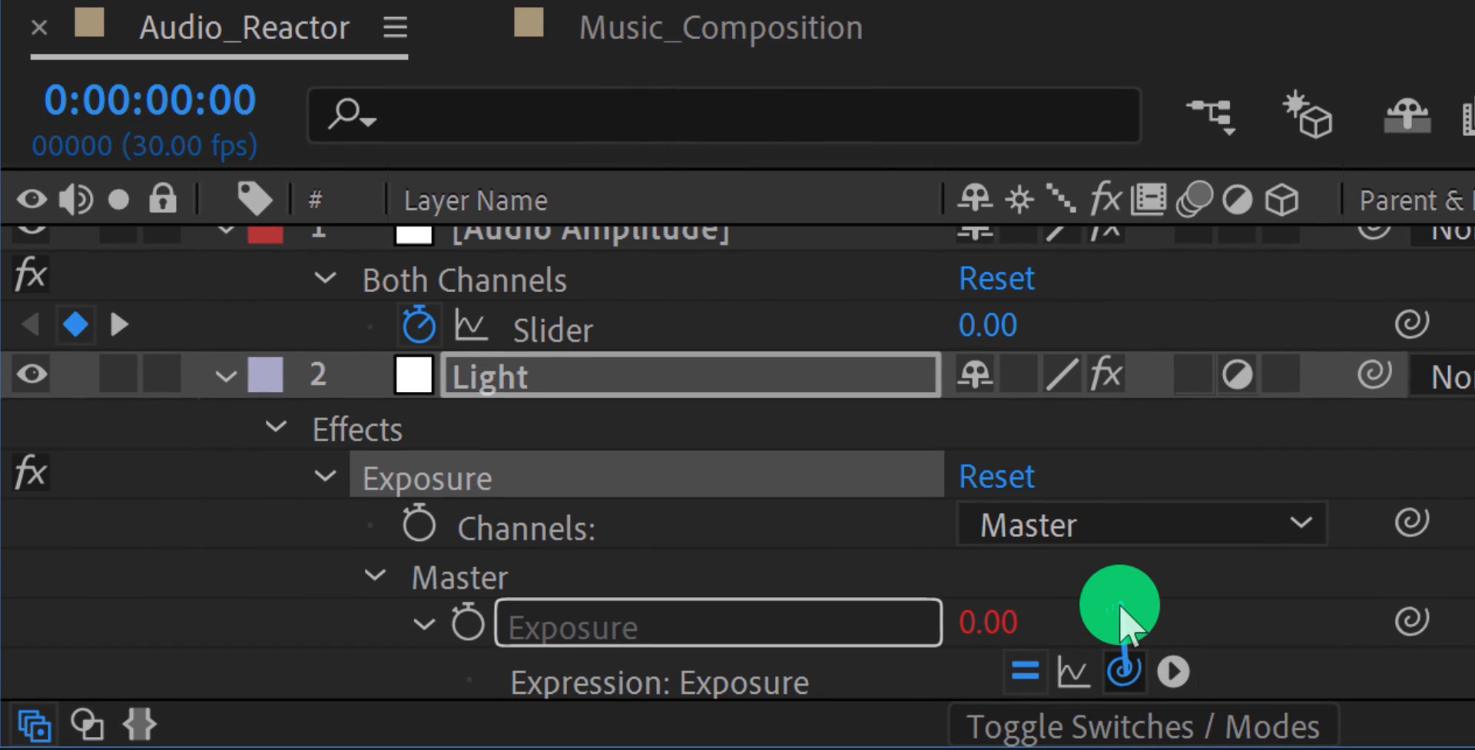
{"action": "left_click_drag", "start_coordinate": [1123, 670], "coordinate": [565, 343]}
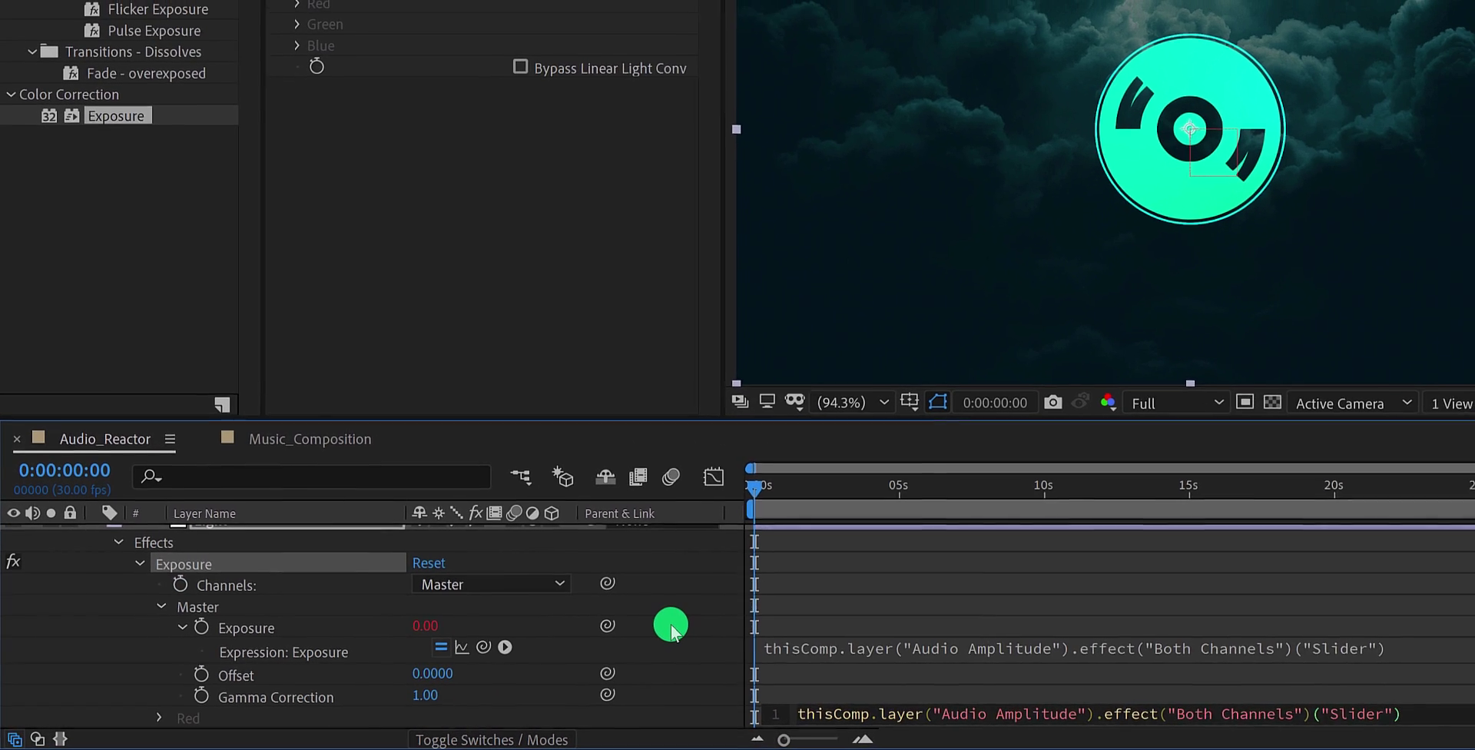
{"action": "left_click", "coordinate": [671, 633]}
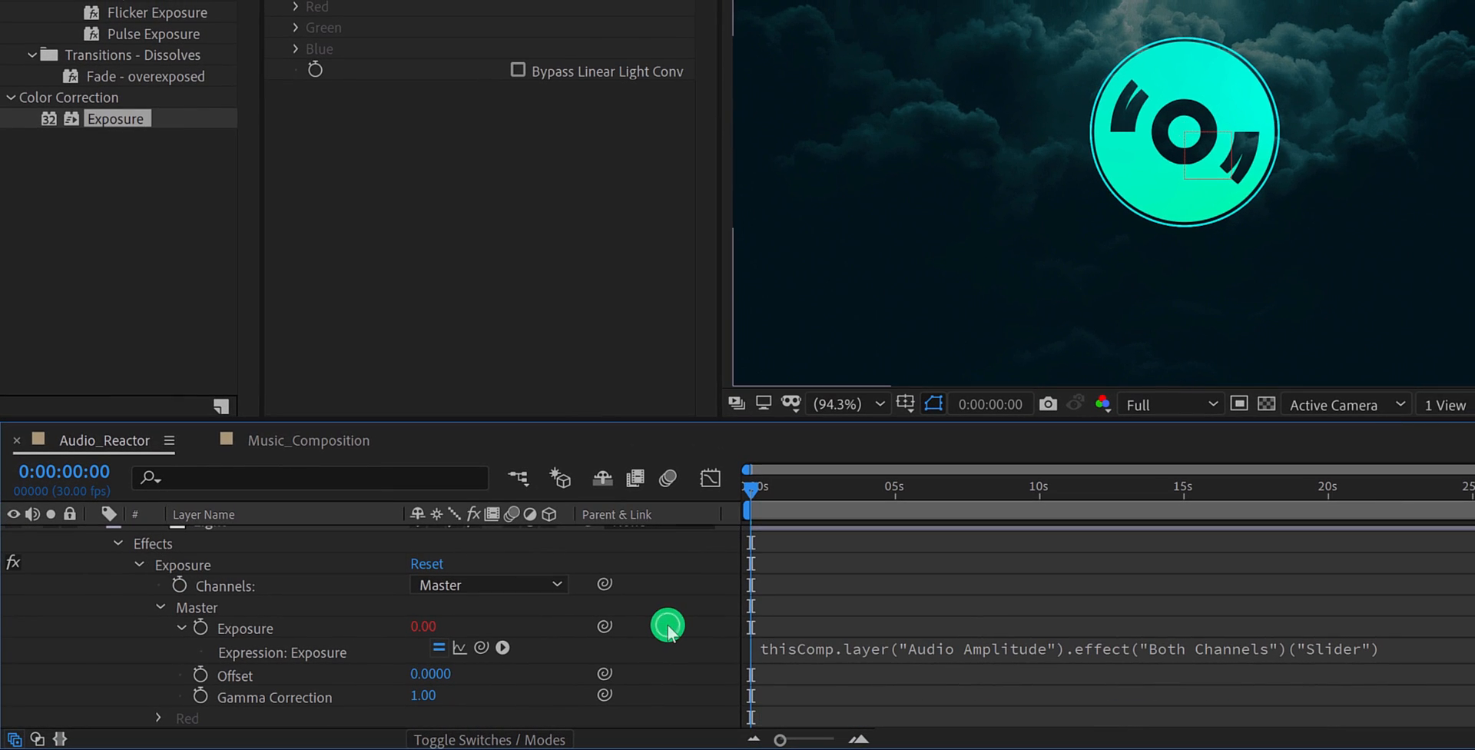
Rewrite the Exposure expression as 'var o = <slider>; linear(o,30,32,0,...)' on two lines and commit it.
{"action": "left_click", "coordinate": [762, 484]}
{"action": "mouse_move", "coordinate": [761, 485]}
{"action": "left_mouse_down"}
{"action": "mouse_move", "coordinate": [790, 534]}
{"action": "mouse_move", "coordinate": [750, 543]}
{"action": "left_mouse_up"}
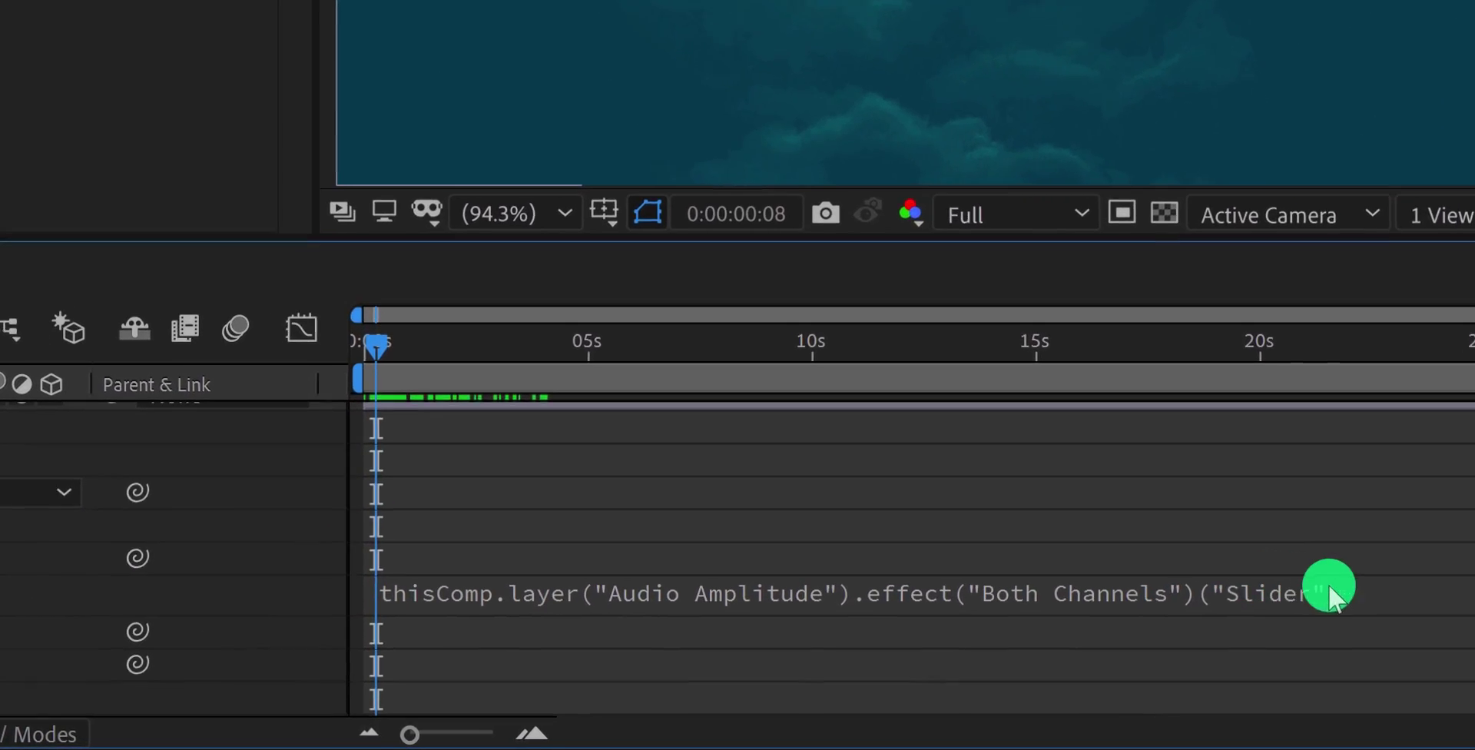
{"action": "left_click", "coordinate": [1379, 633]}
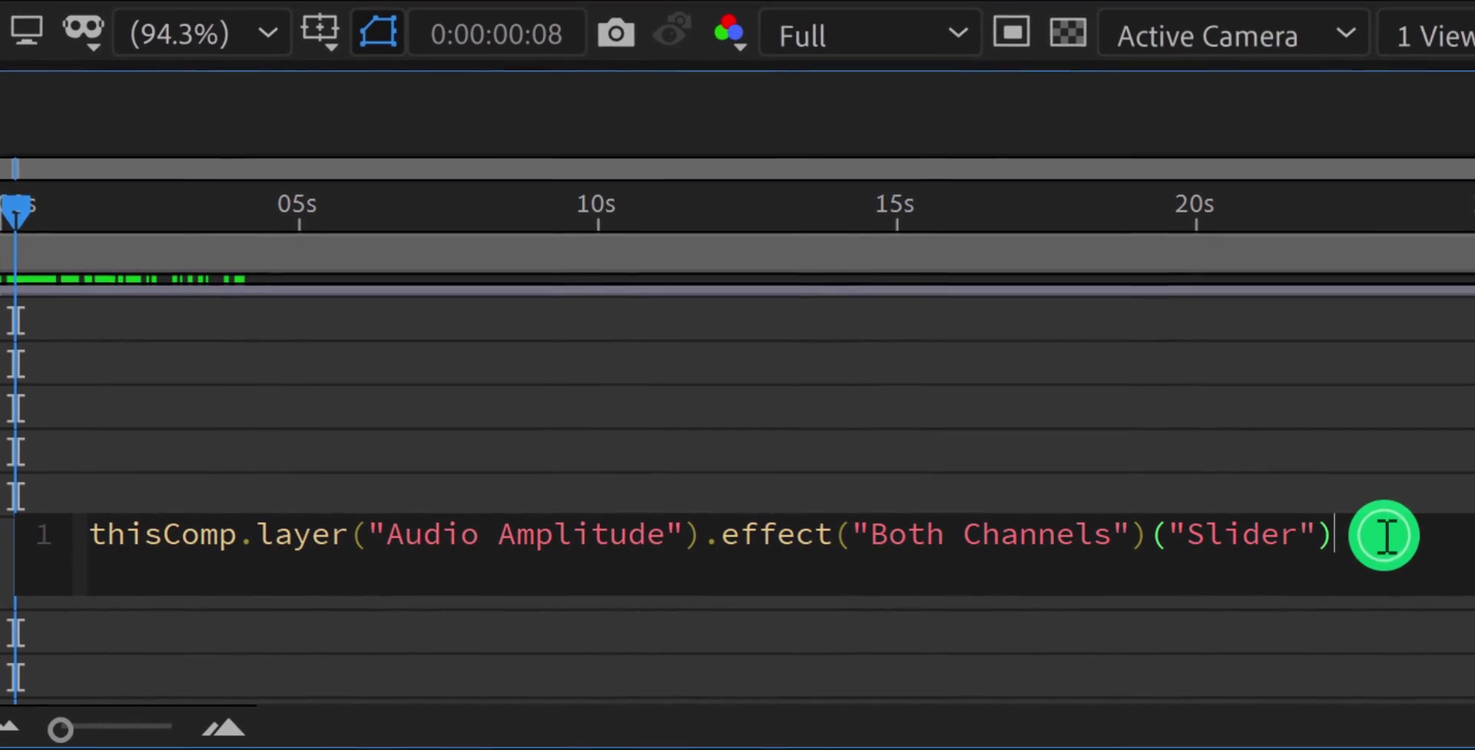
{"action": "left_click", "coordinate": [1354, 552]}
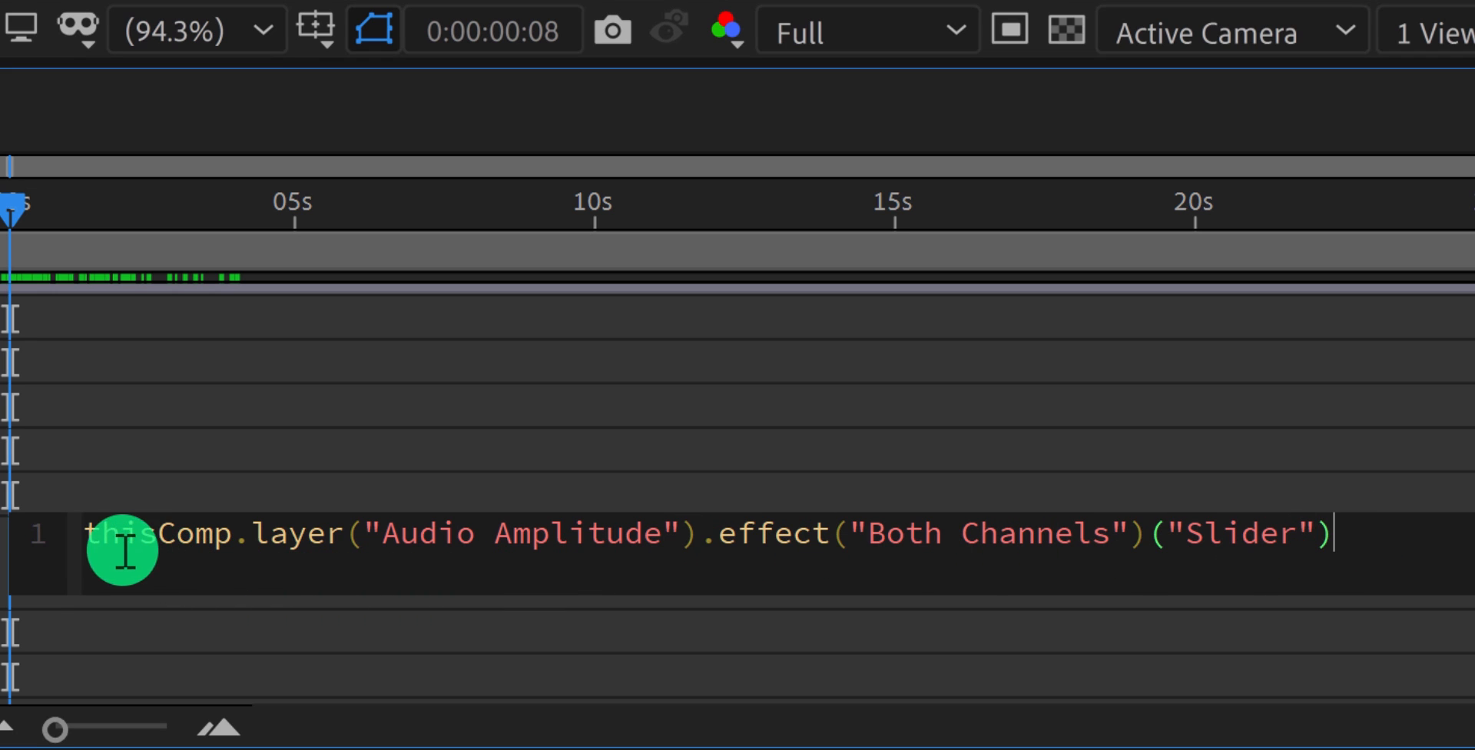
{"action": "left_click", "coordinate": [84, 549]}
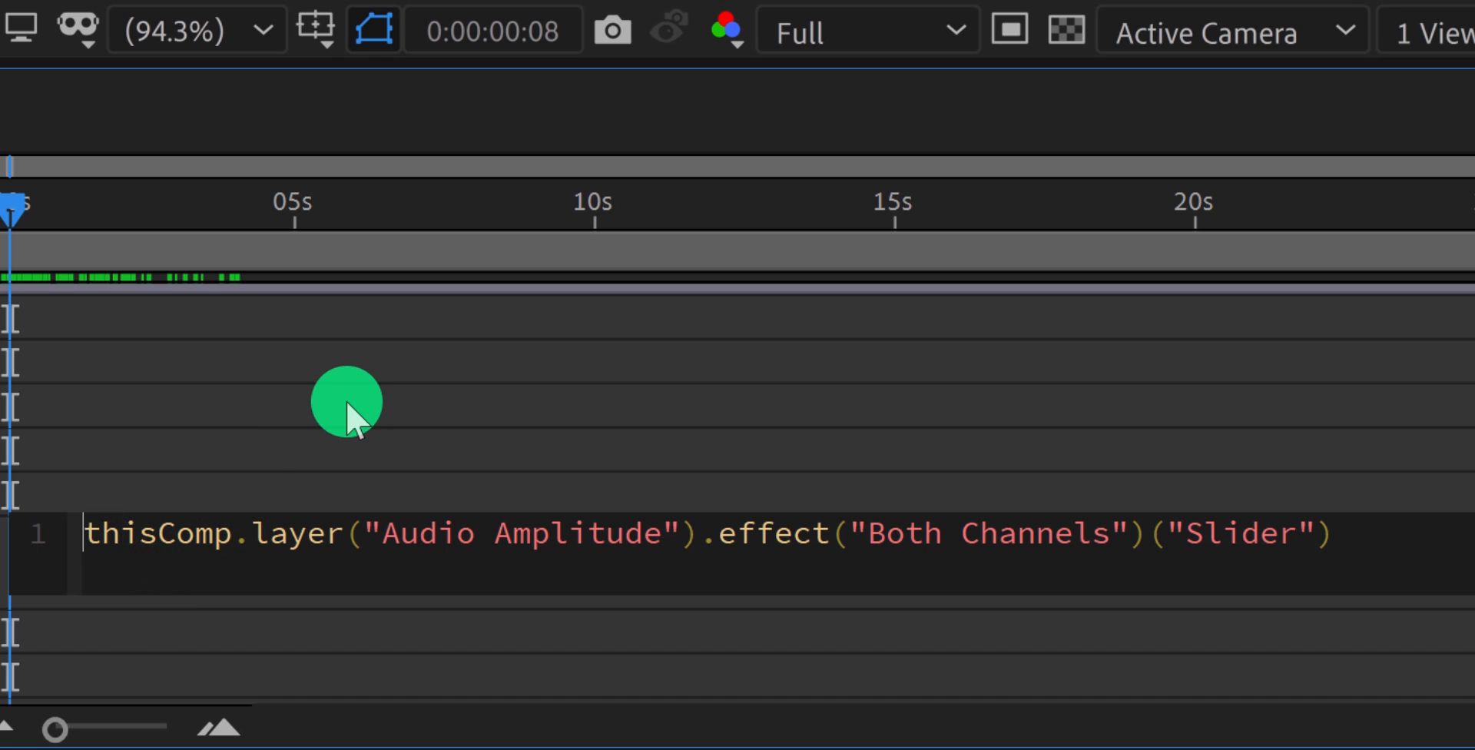
{"action": "type", "text": "var"}
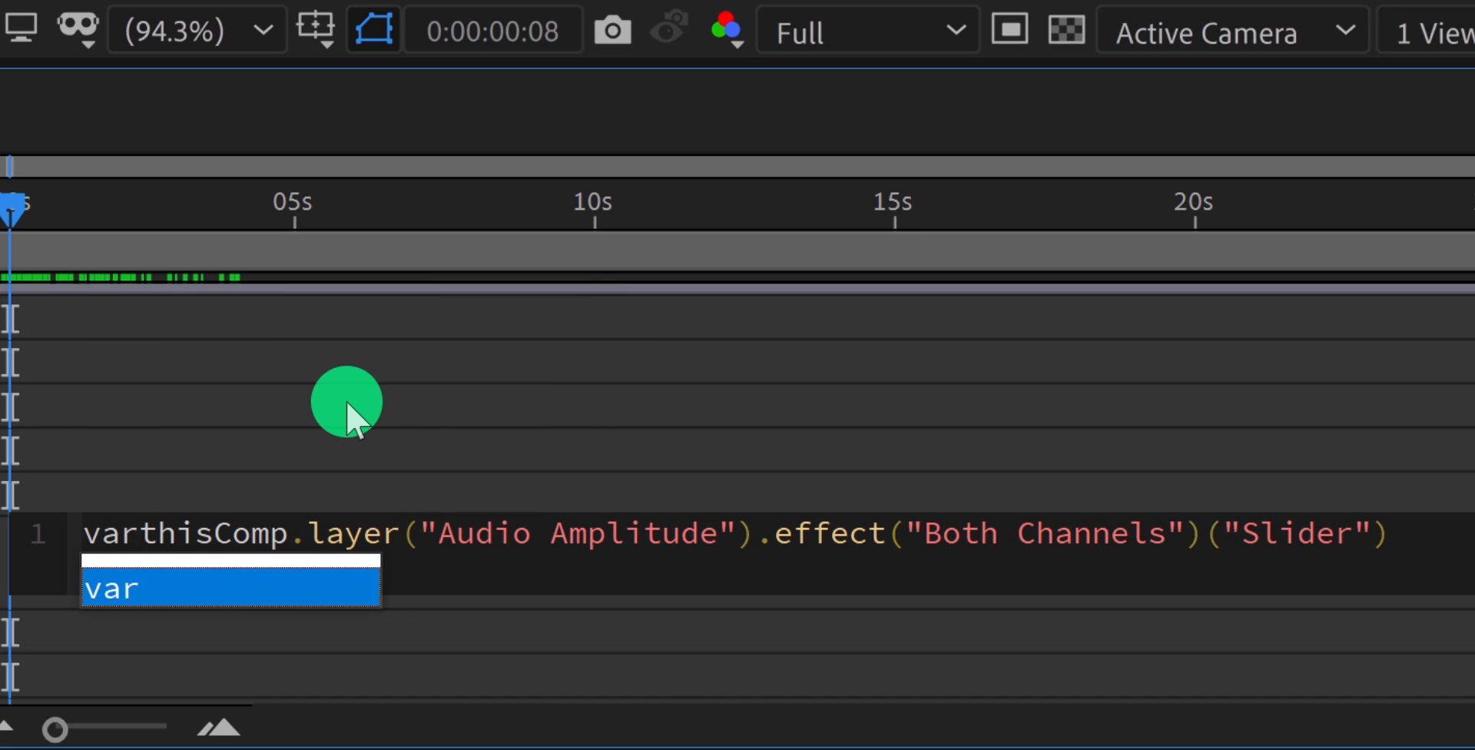
{"action": "key", "text": "Escape"}
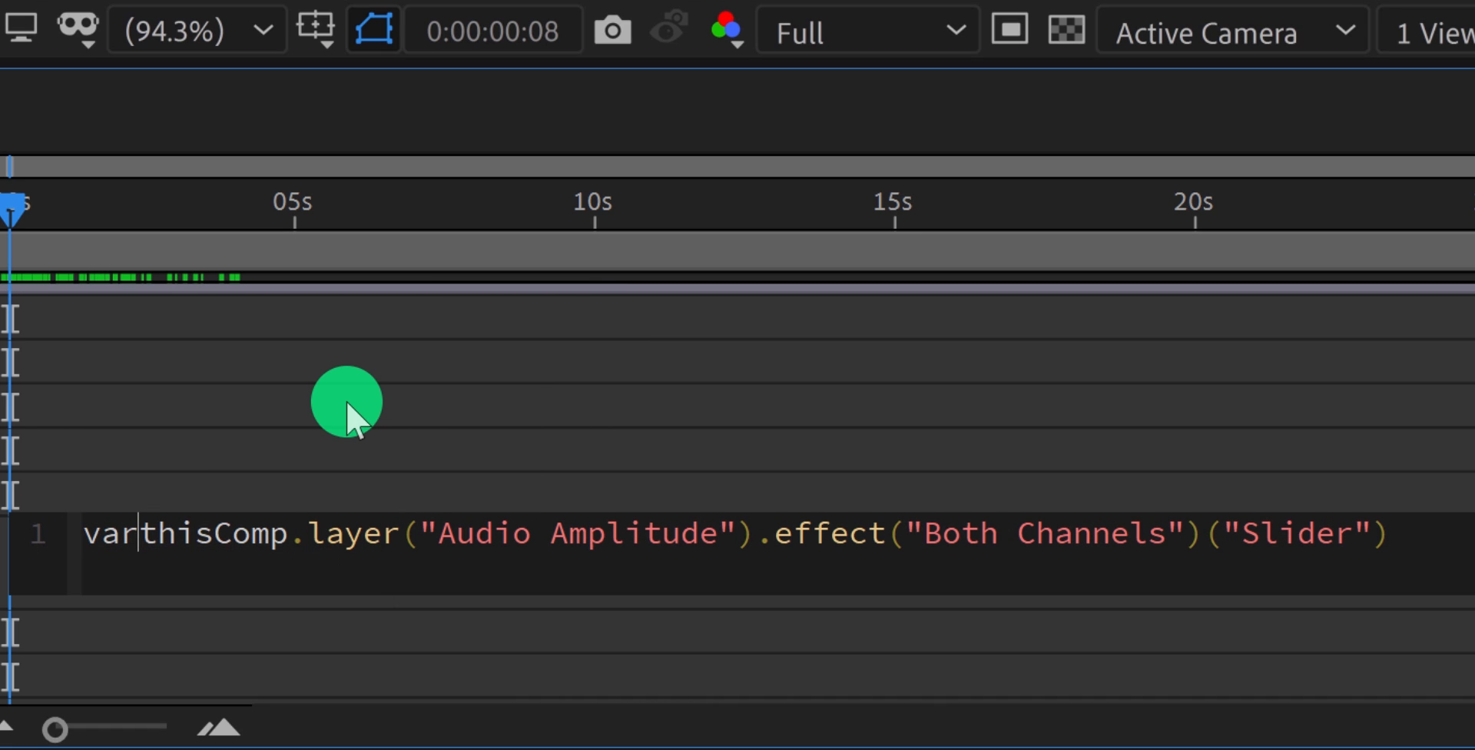
{"action": "type", "text": "o ="}
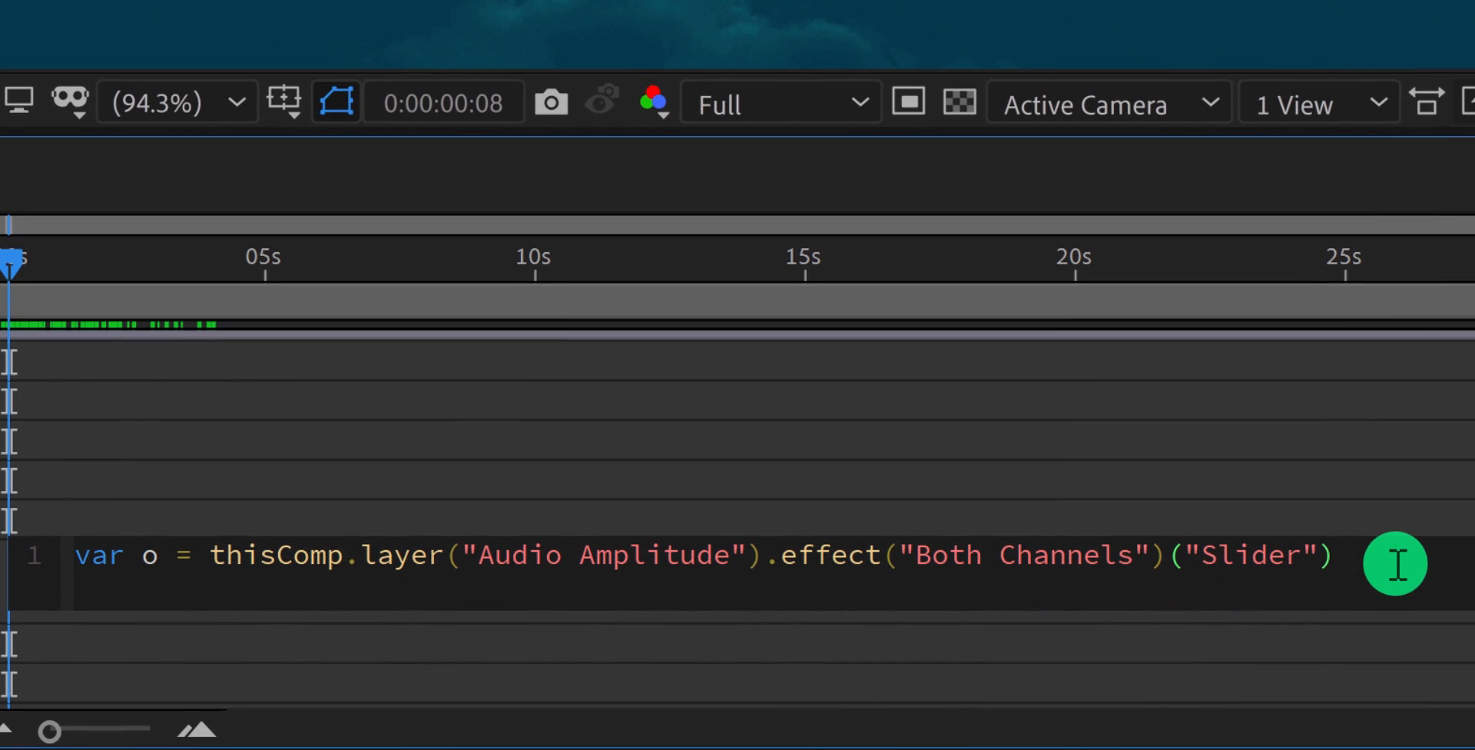
{"action": "key", "text": "Return"}
{"action": "type", "text": "line"}
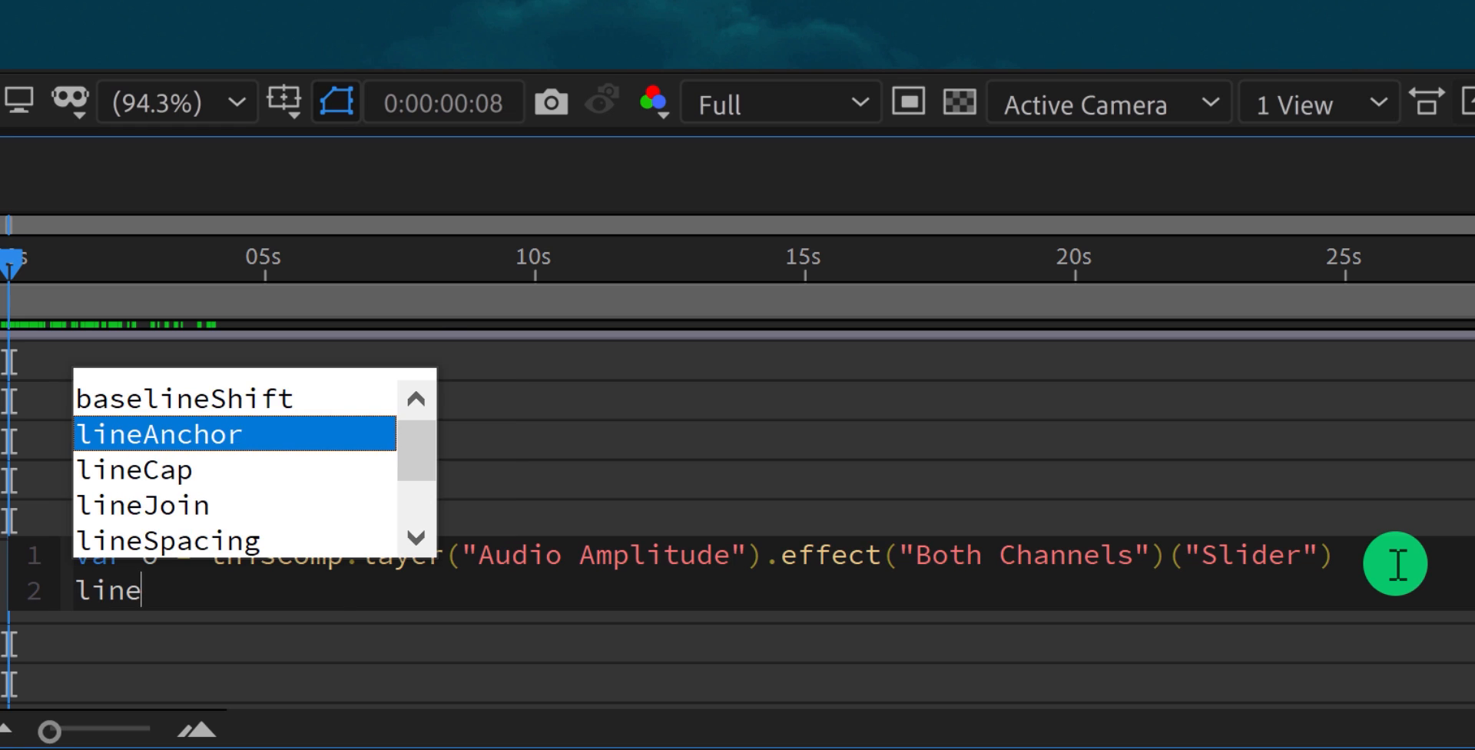
{"action": "type", "text": "ar(o,30,32,0,.5"}
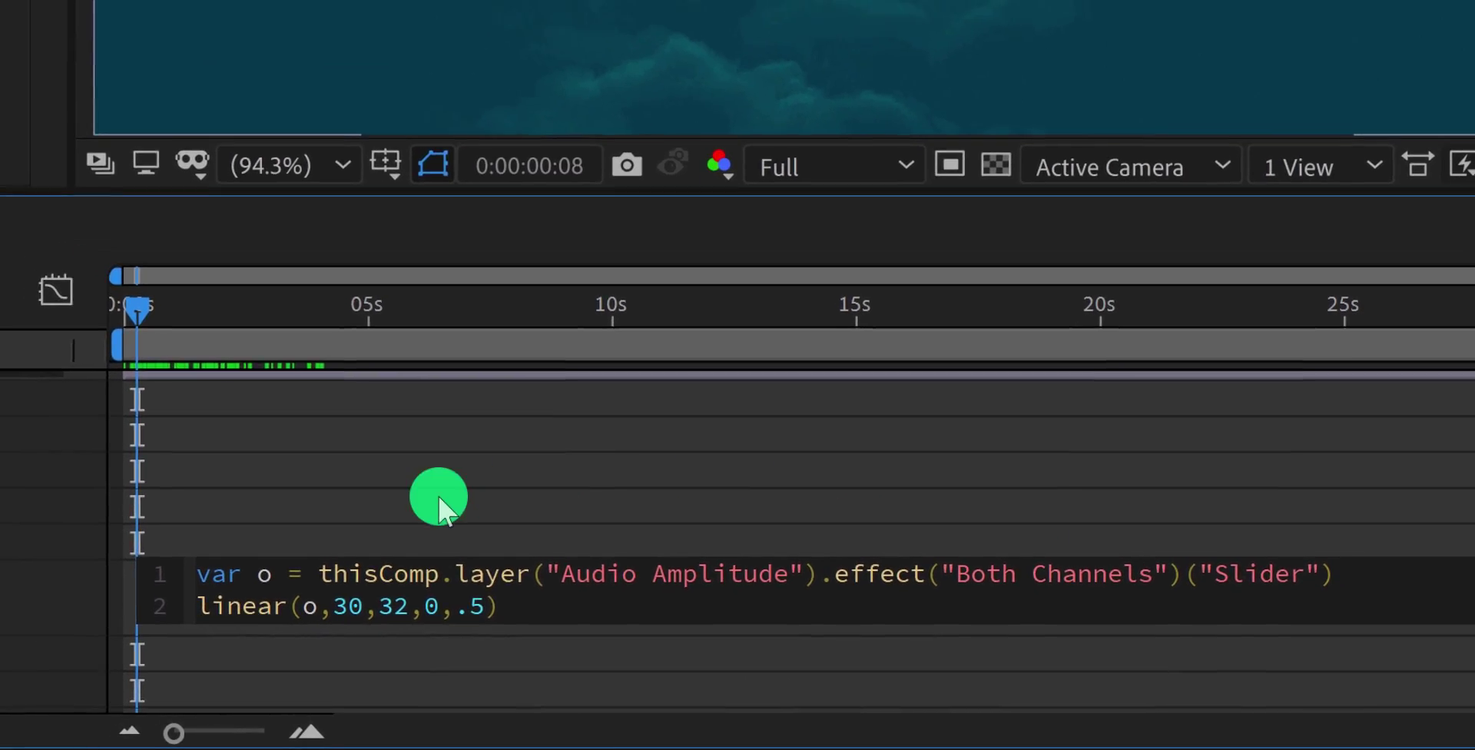
{"action": "left_click", "coordinate": [475, 533]}
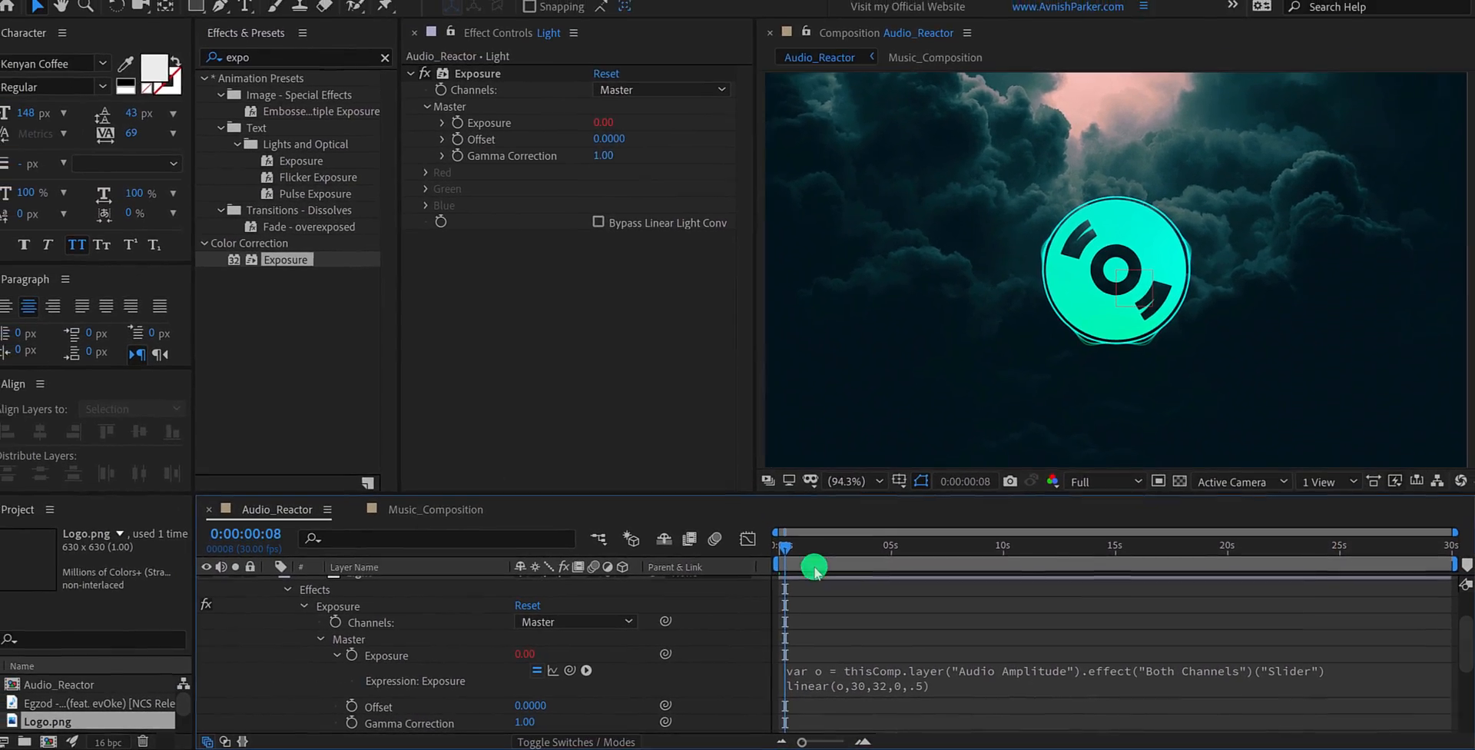
Raise the expression's maximum exposure to 2 and scrub around six seconds to check the brighter flash.
{"action": "mouse_move", "coordinate": [813, 567]}
{"action": "left_mouse_down"}
{"action": "mouse_move", "coordinate": [988, 566]}
{"action": "mouse_move", "coordinate": [924, 569]}
{"action": "left_mouse_up"}
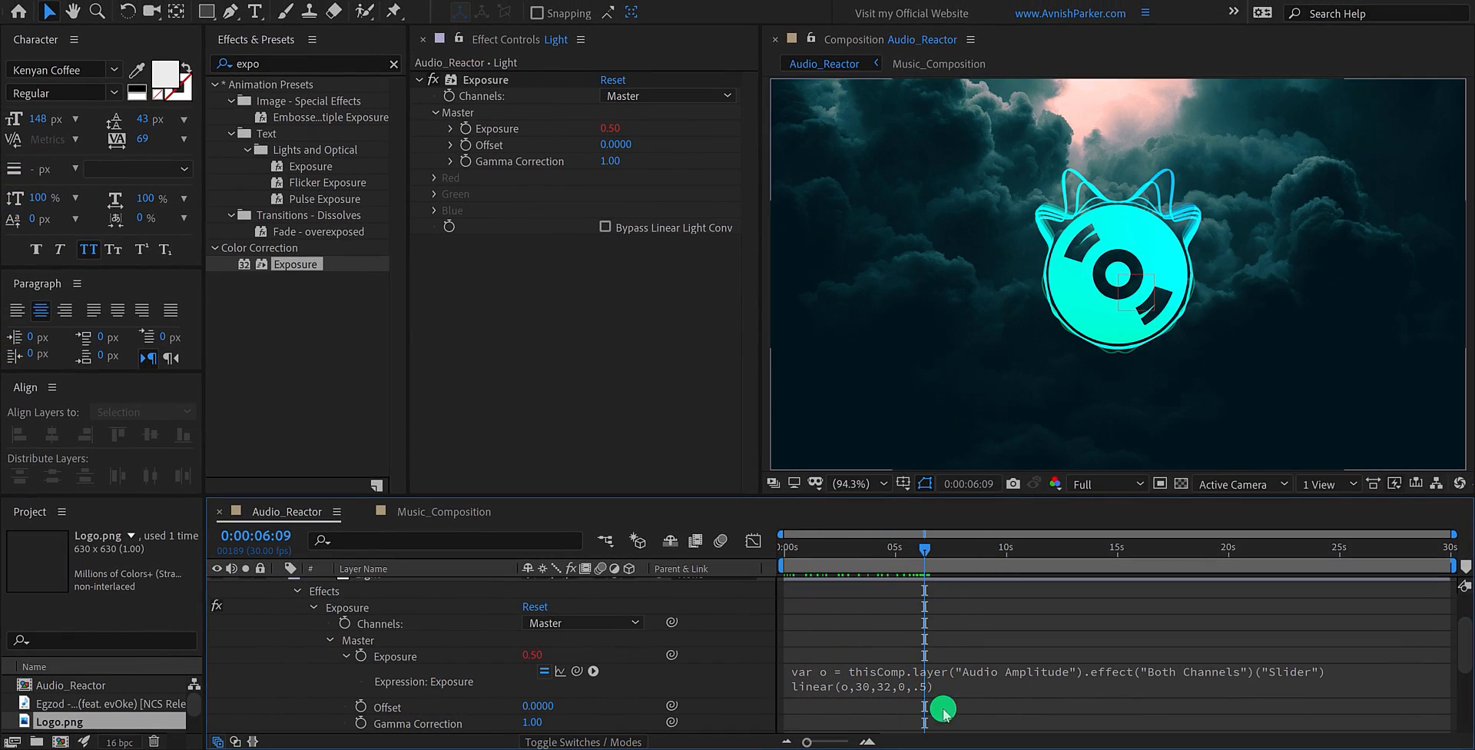
{"action": "left_click", "coordinate": [938, 683]}
{"action": "type", "text": "9"}
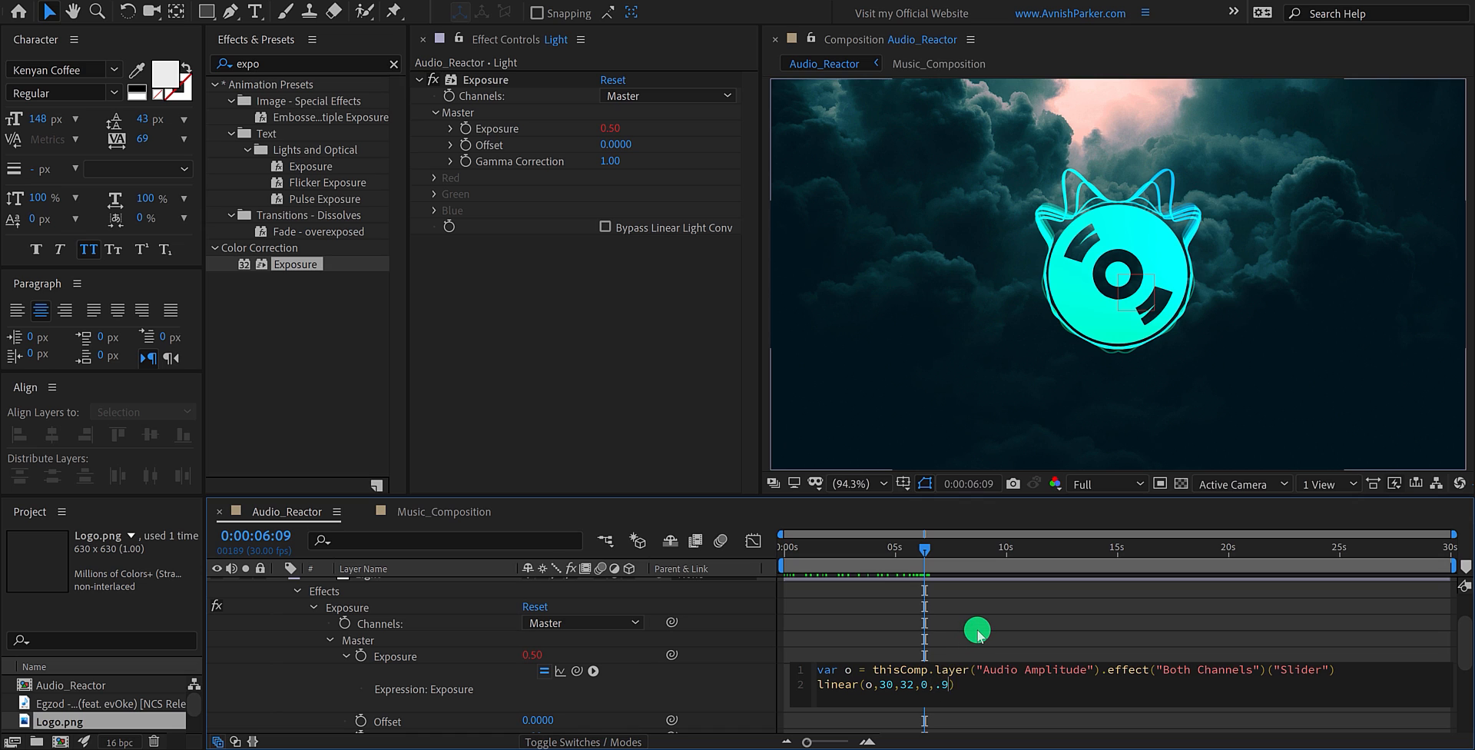
{"action": "left_click", "coordinate": [977, 634]}
{"action": "left_click", "coordinate": [929, 685]}
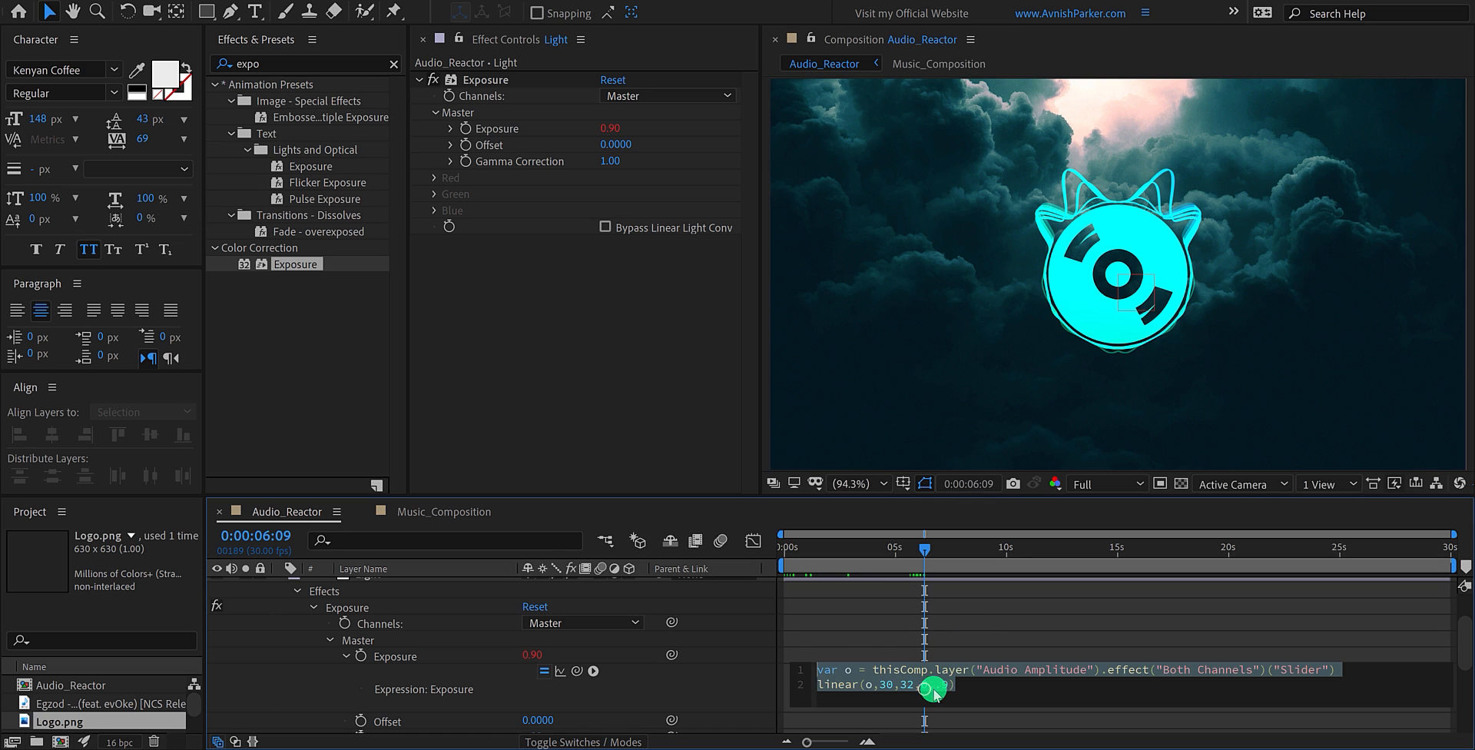
{"action": "type", "text": "2"}
{"action": "left_click", "coordinate": [952, 626]}
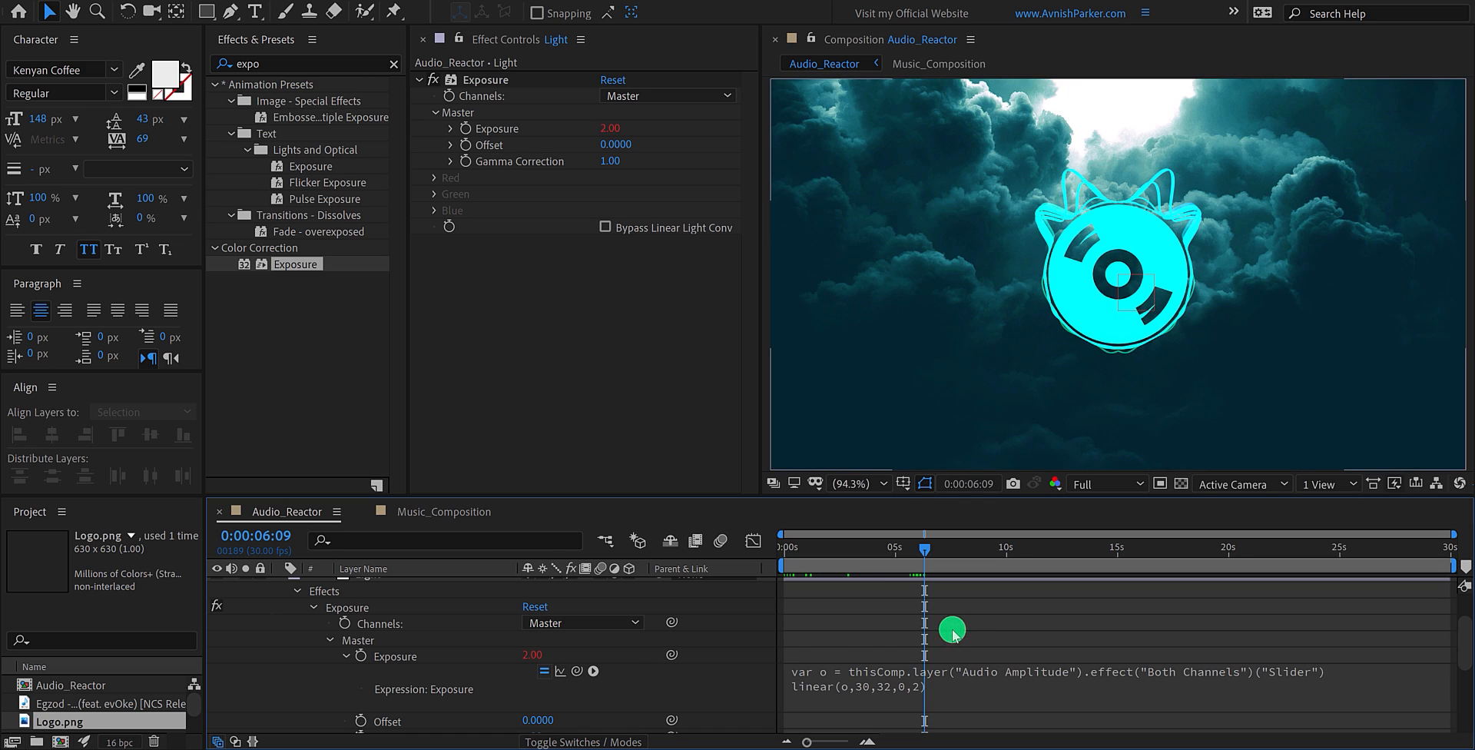
{"action": "mouse_move", "coordinate": [889, 566]}
{"action": "left_mouse_down"}
{"action": "mouse_move", "coordinate": [823, 564]}
{"action": "mouse_move", "coordinate": [982, 576]}
{"action": "mouse_move", "coordinate": [813, 575]}
{"action": "left_mouse_up"}
{"action": "scroll", "coordinate": [454, 608], "scroll_direction": "up", "scroll_amount": 3}
{"action": "scroll", "coordinate": [283, 630], "scroll_direction": "down", "scroll_amount": 2}
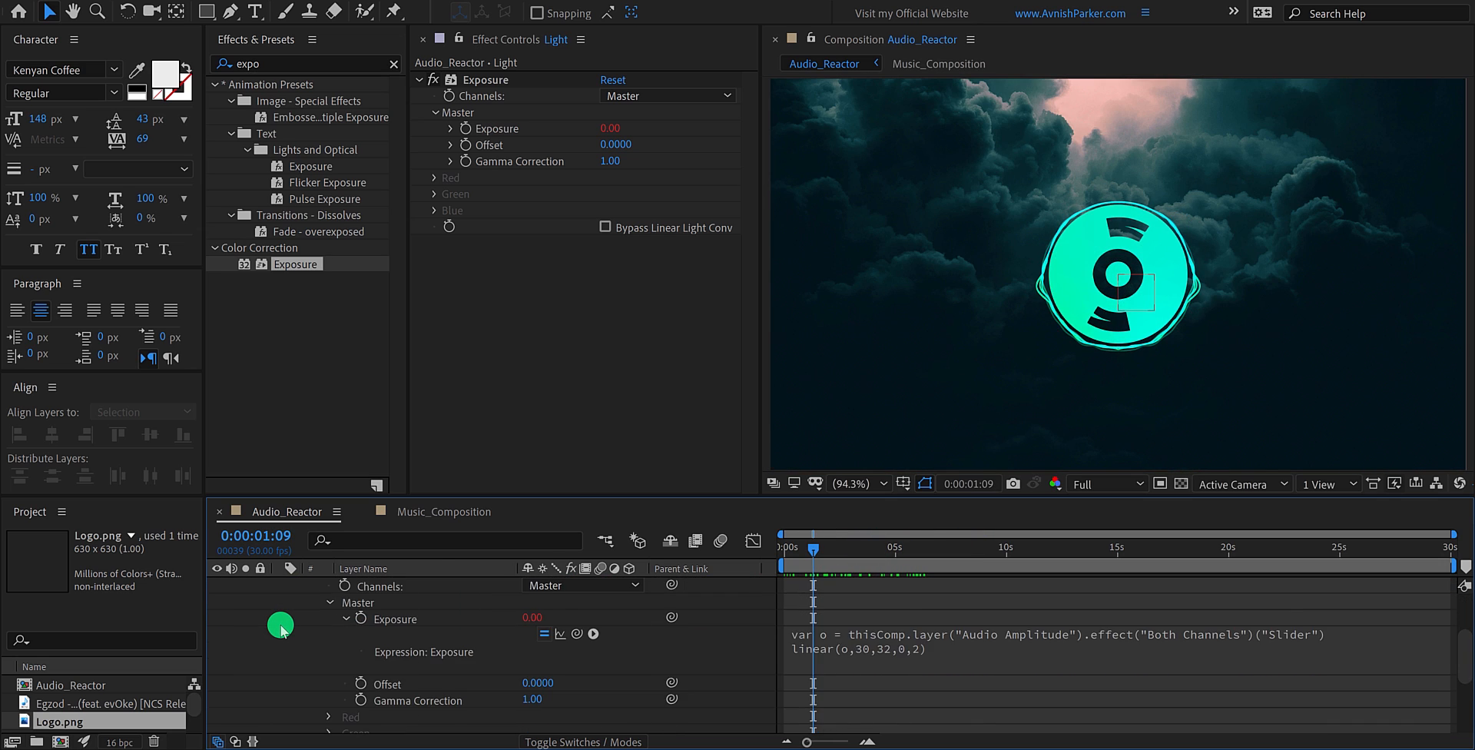
{"action": "scroll", "coordinate": [283, 623], "scroll_direction": "down", "scroll_amount": 2}
{"action": "scroll", "coordinate": [288, 623], "scroll_direction": "down", "scroll_amount": 2}
Select the Reactor layer and play a short preview of the composition.
{"action": "left_click", "coordinate": [375, 693]}
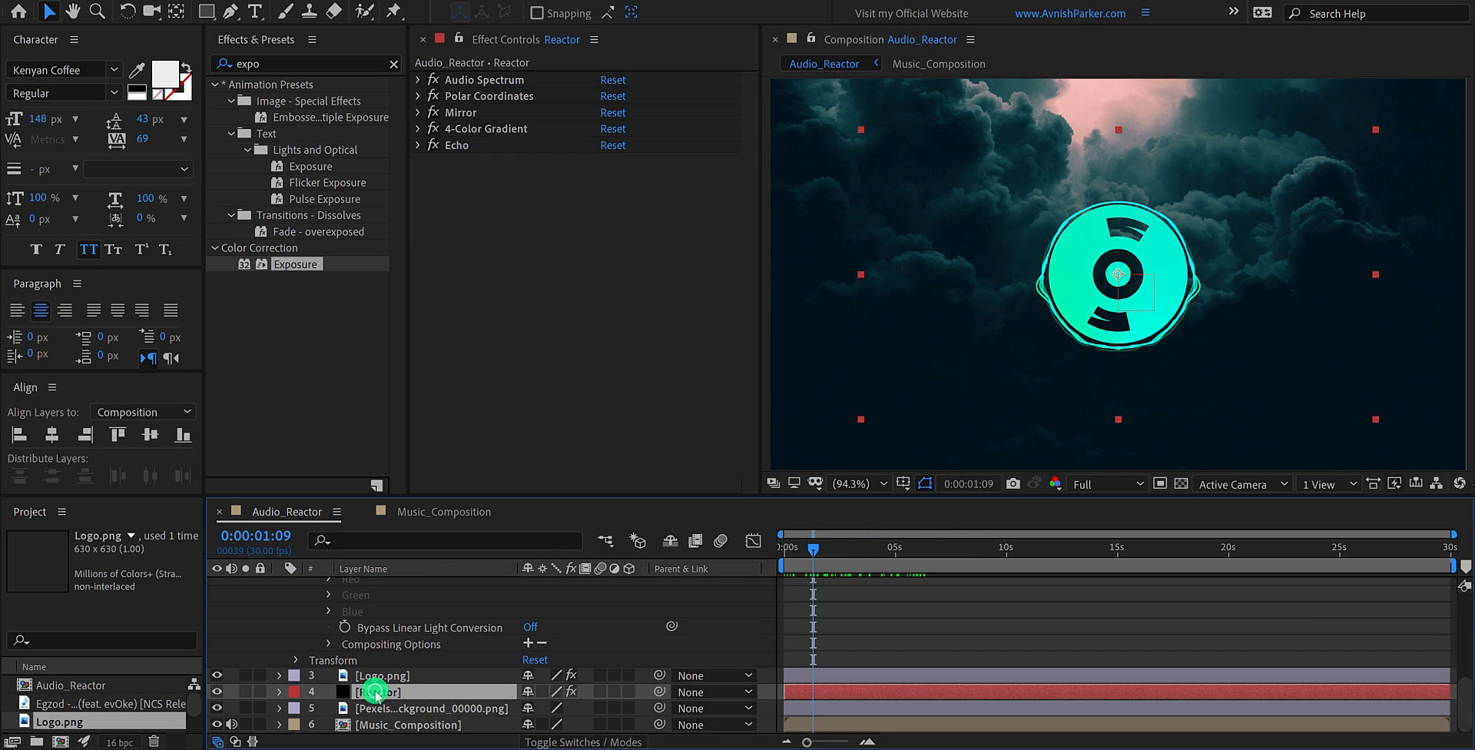
{"action": "left_click", "coordinate": [432, 145]}
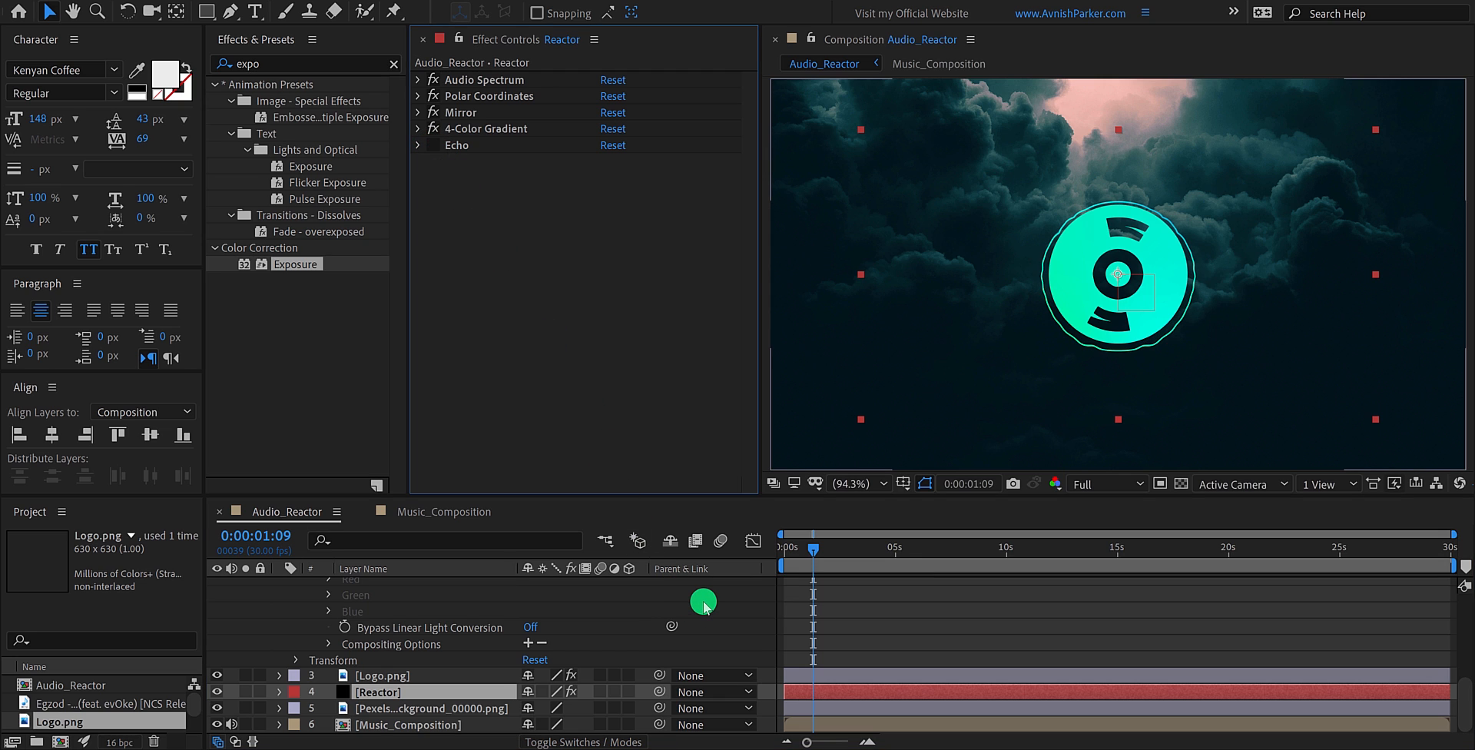
{"action": "key", "text": "space"}
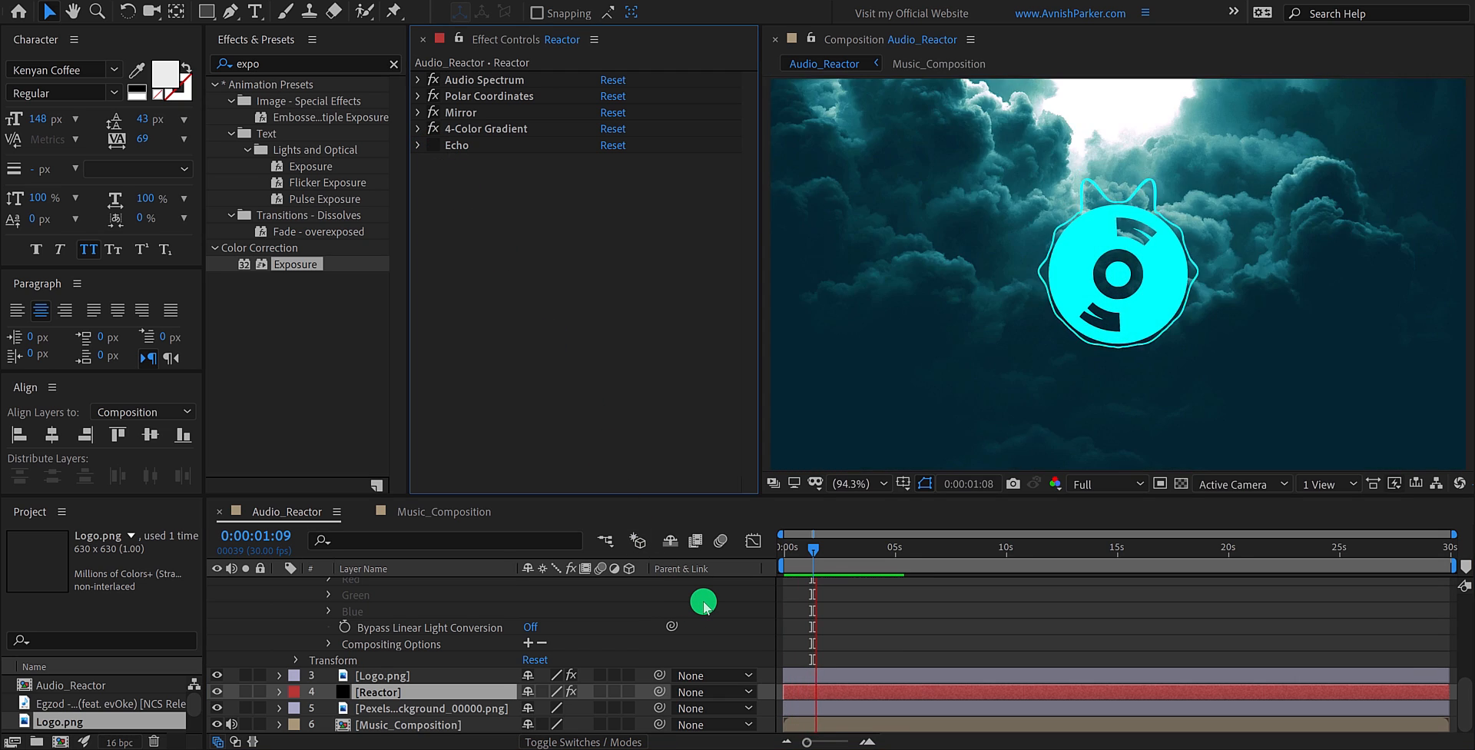
{"action": "key", "text": "space"}
{"action": "scroll", "coordinate": [703, 604], "scroll_direction": "up", "scroll_amount": 5}
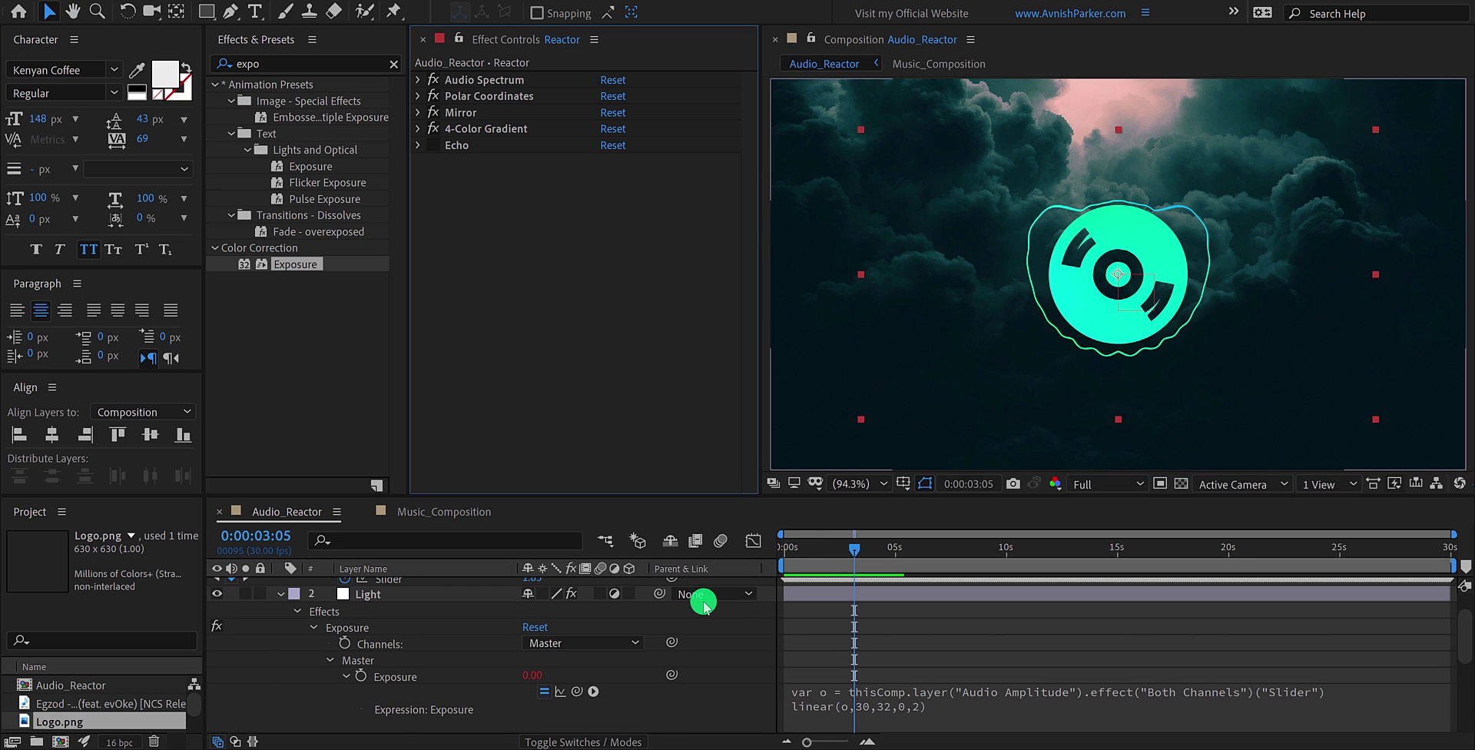
Lower the Light layer's exposure expression cap to .5.
{"action": "left_click", "coordinate": [913, 709]}
{"action": "left_click", "coordinate": [939, 712]}
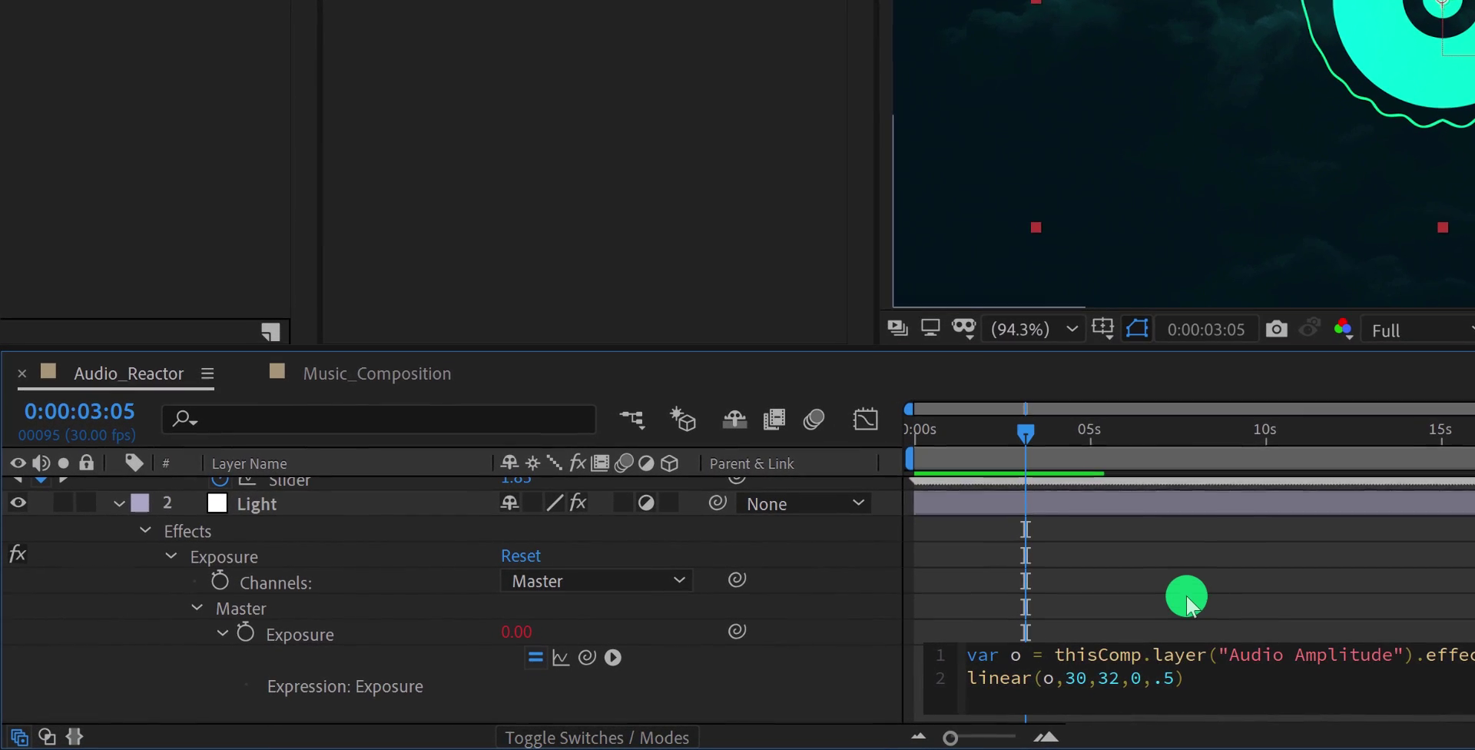
{"action": "type", "text": ",.5)"}
{"action": "left_click", "coordinate": [1185, 600]}
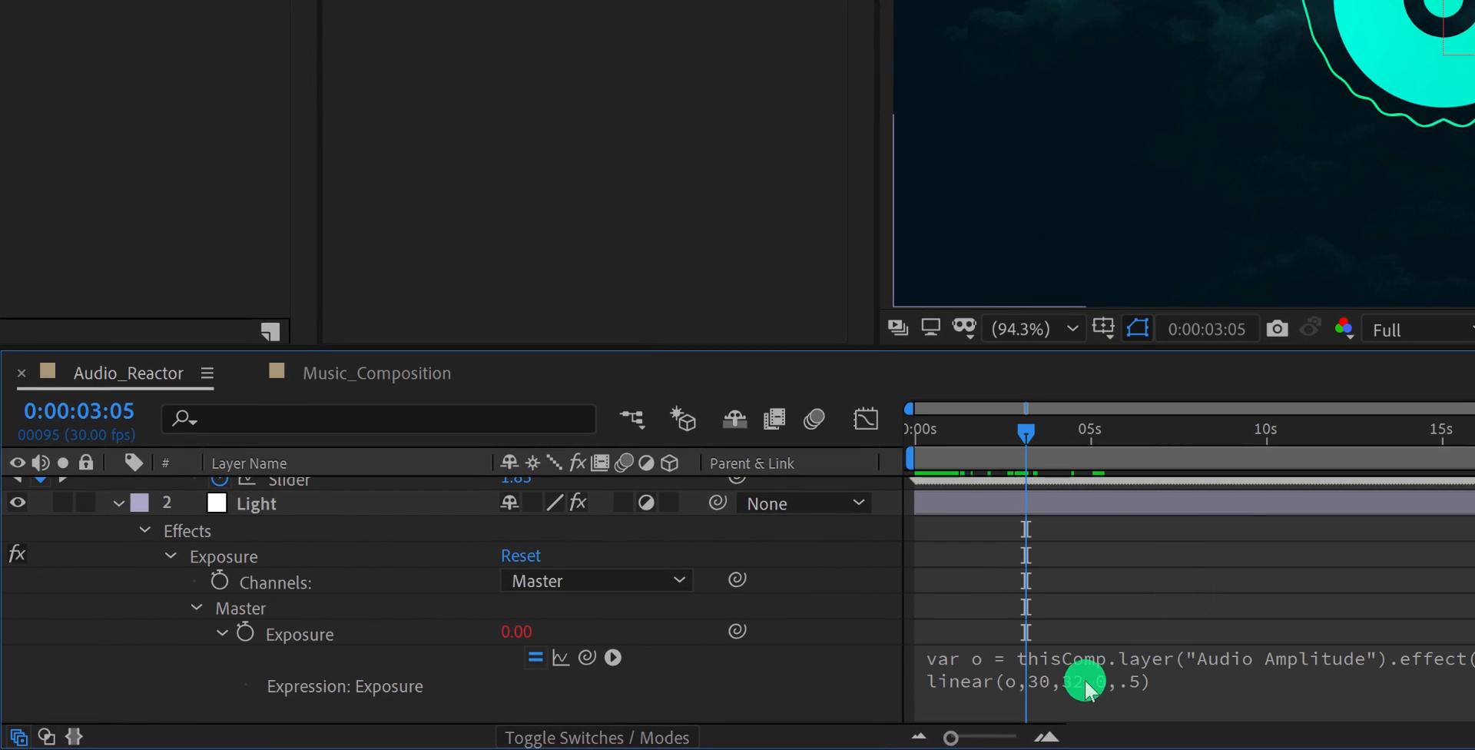
{"action": "scroll", "coordinate": [392, 612], "scroll_direction": "up", "scroll_amount": 2}
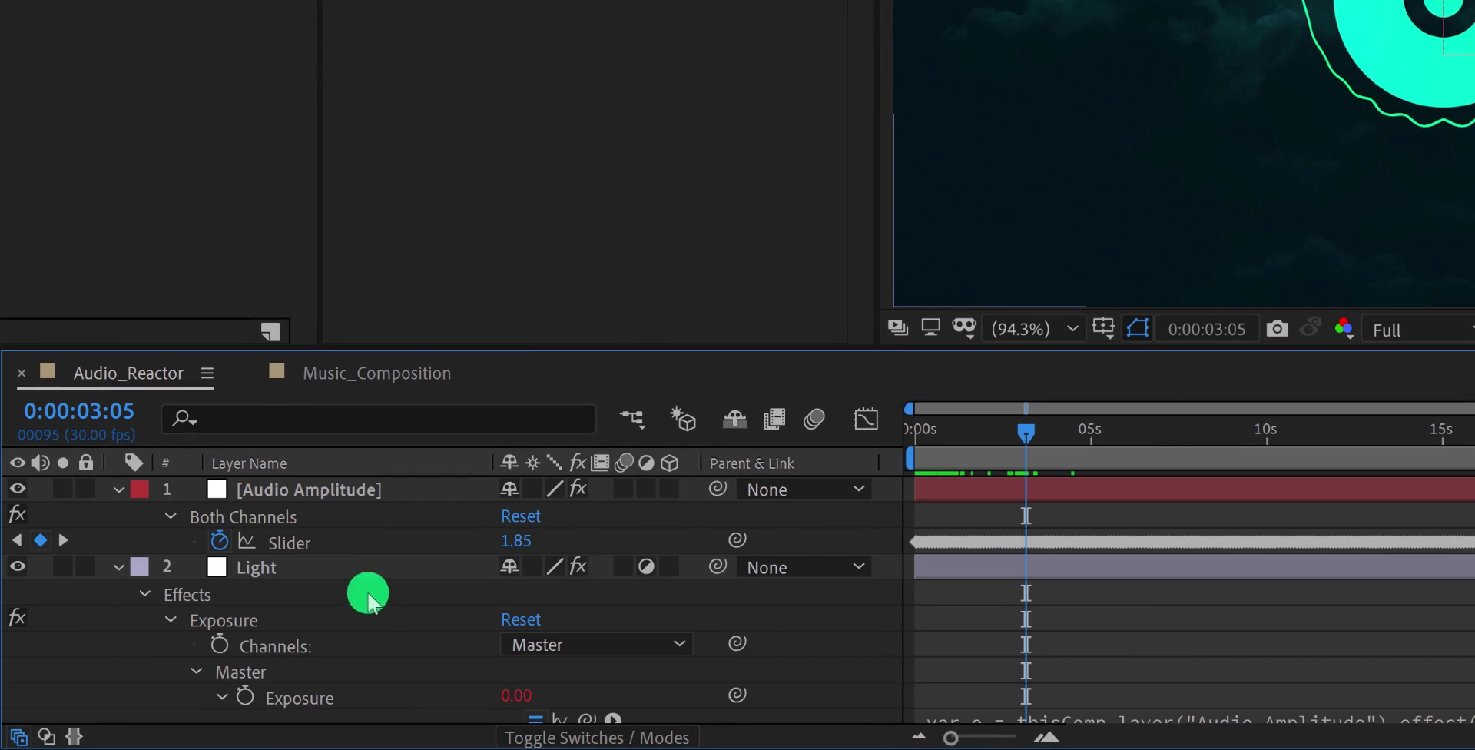
{"action": "left_click", "coordinate": [302, 542]}
{"action": "left_click", "coordinate": [868, 425]}
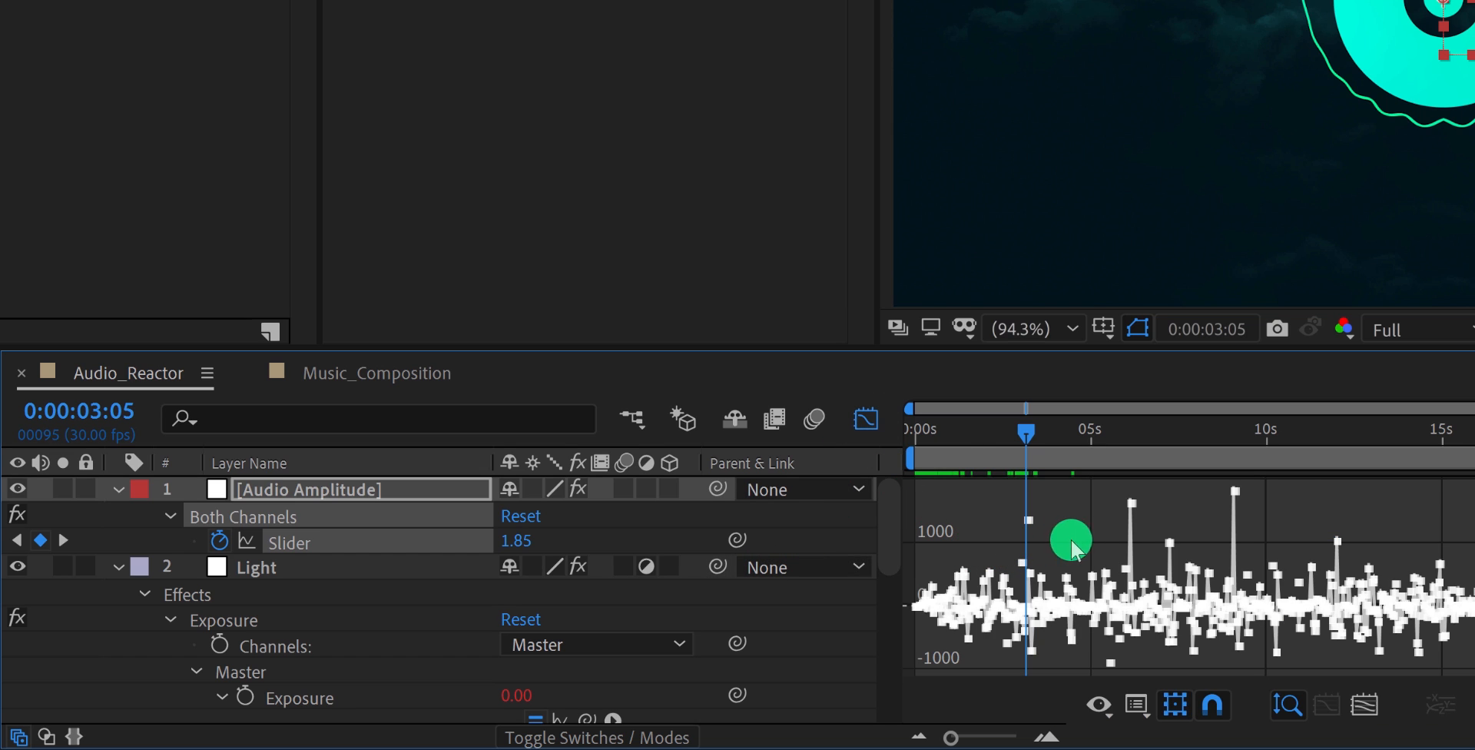
{"action": "right_click", "coordinate": [974, 529]}
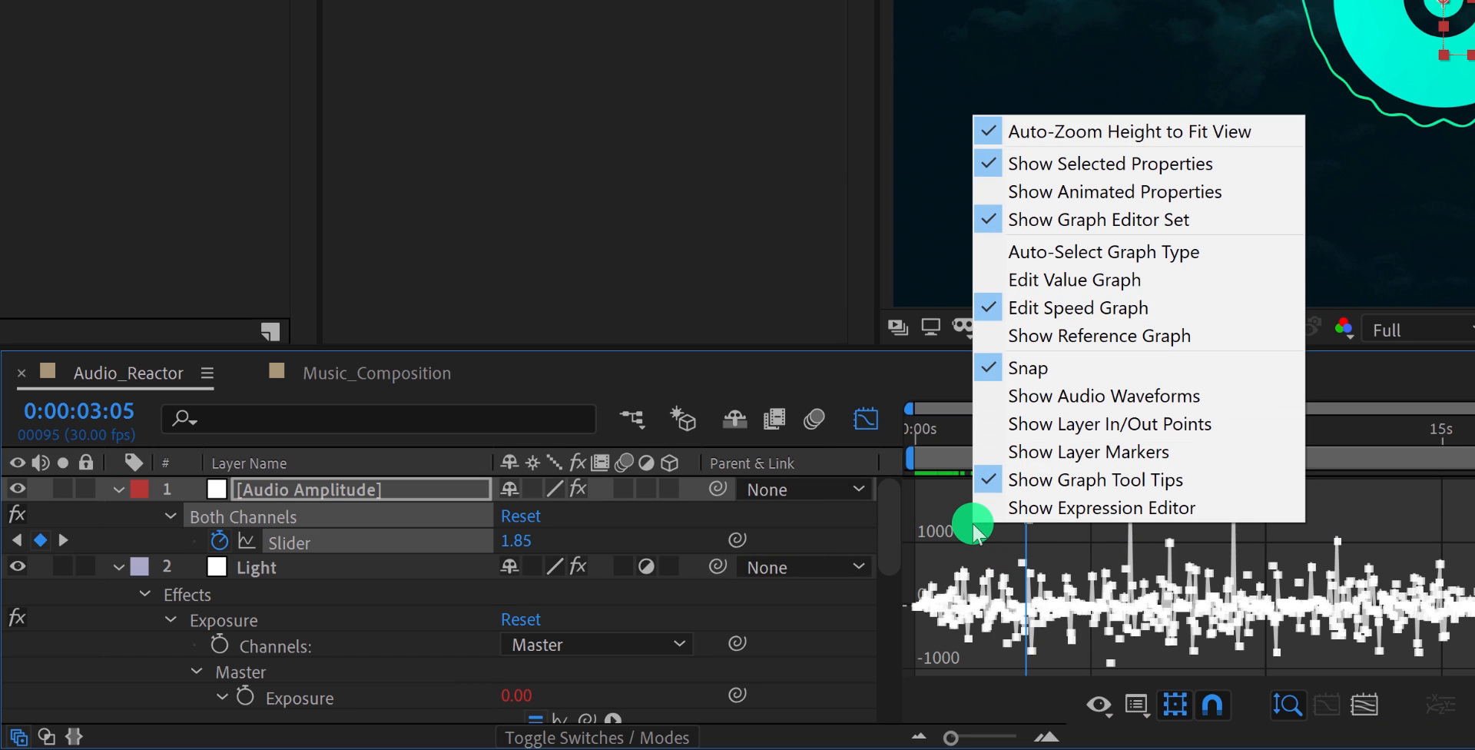
{"action": "left_click", "coordinate": [1156, 283]}
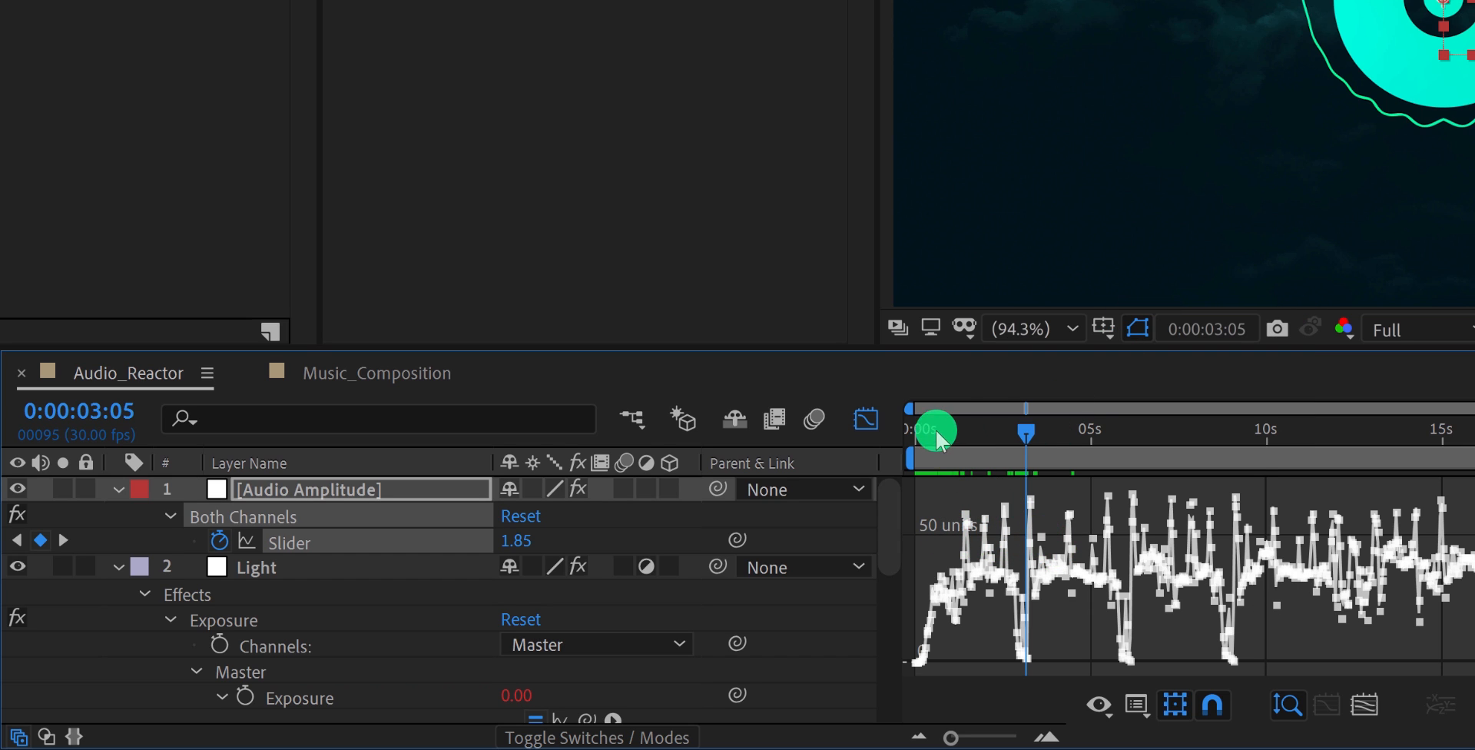
{"action": "left_click_drag", "start_coordinate": [938, 429], "coordinate": [905, 434]}
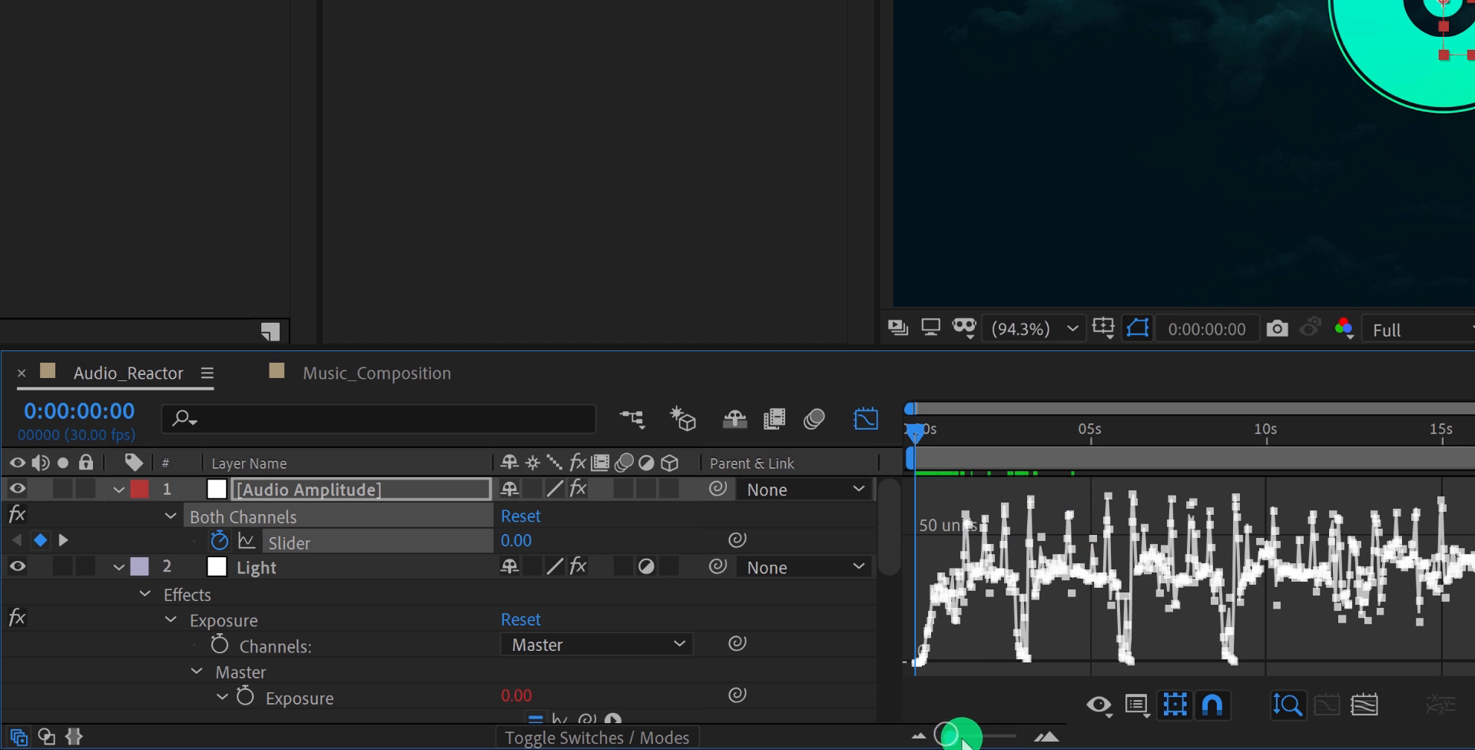
{"action": "left_click_drag", "start_coordinate": [966, 740], "coordinate": [1016, 741]}
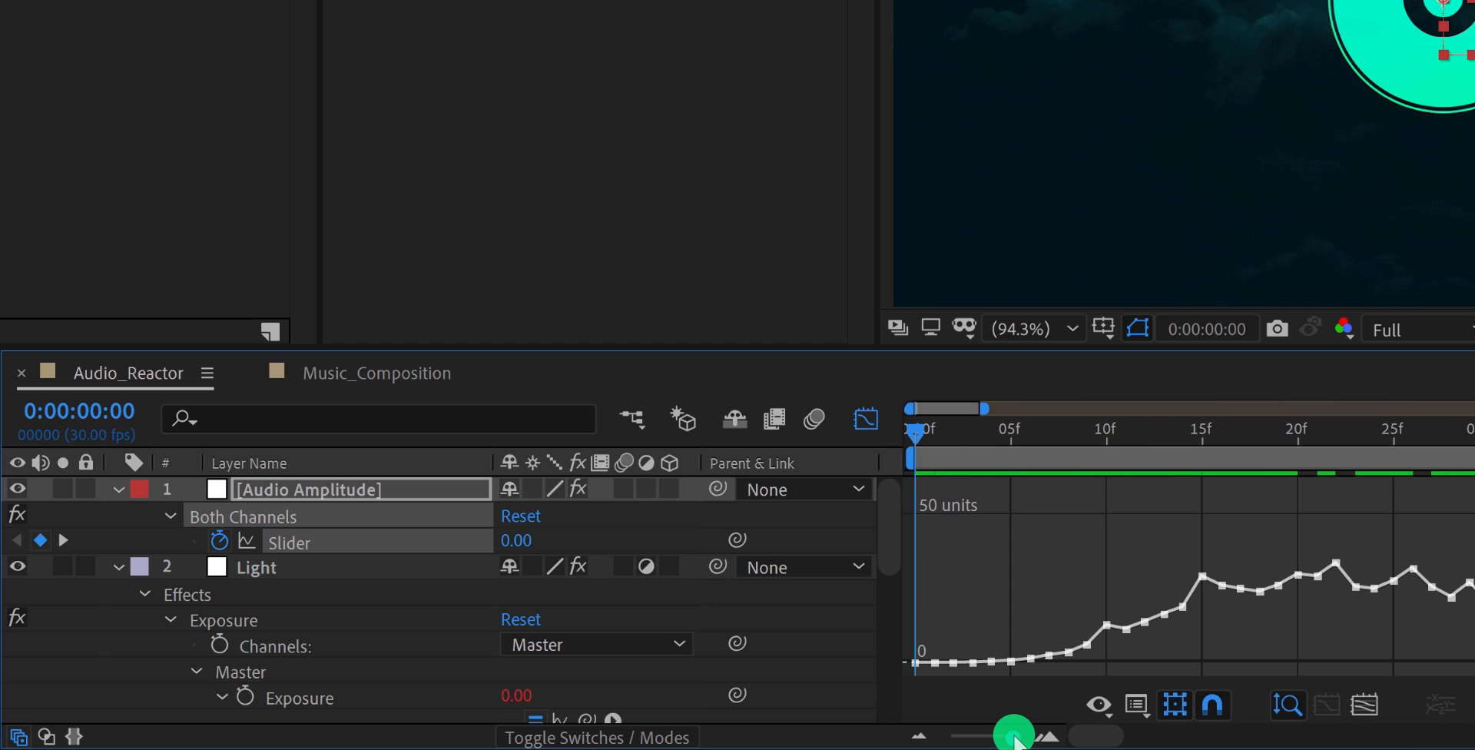
{"action": "left_click", "coordinate": [920, 736]}
{"action": "left_click", "coordinate": [920, 736]}
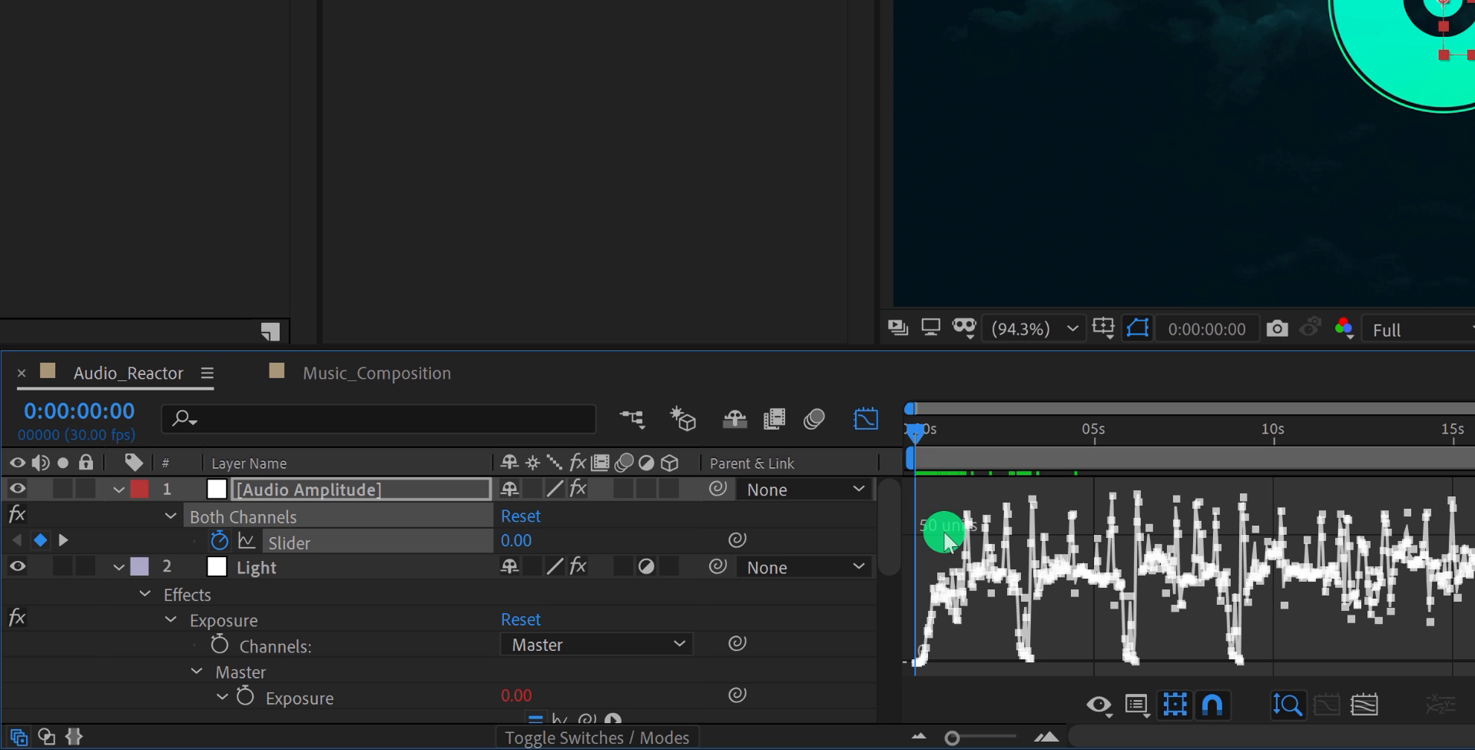
Change the Exposure expression's amplitude thresholds to 50 and 52.
{"action": "left_click", "coordinate": [865, 420]}
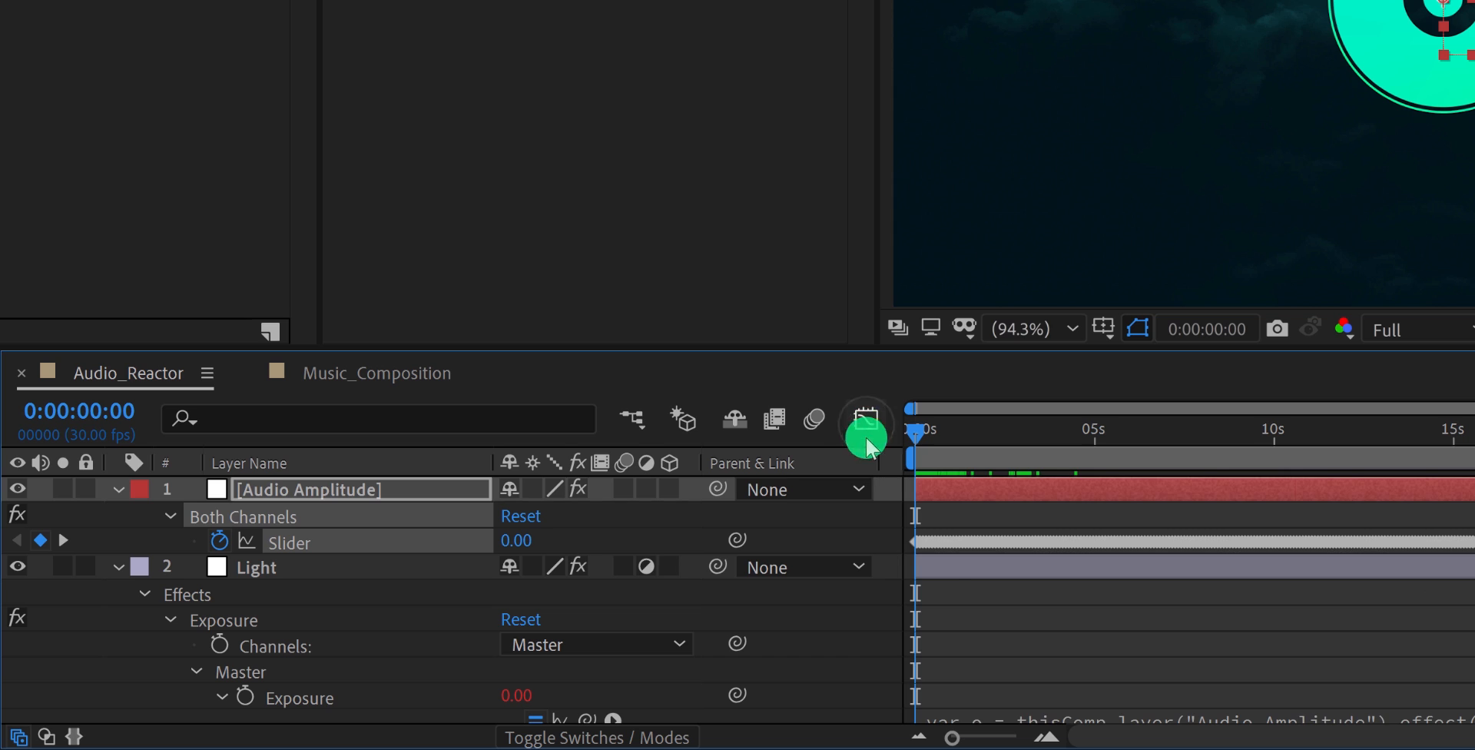
{"action": "scroll", "coordinate": [938, 587], "scroll_direction": "down", "scroll_amount": 3}
{"action": "left_click", "coordinate": [1072, 600]}
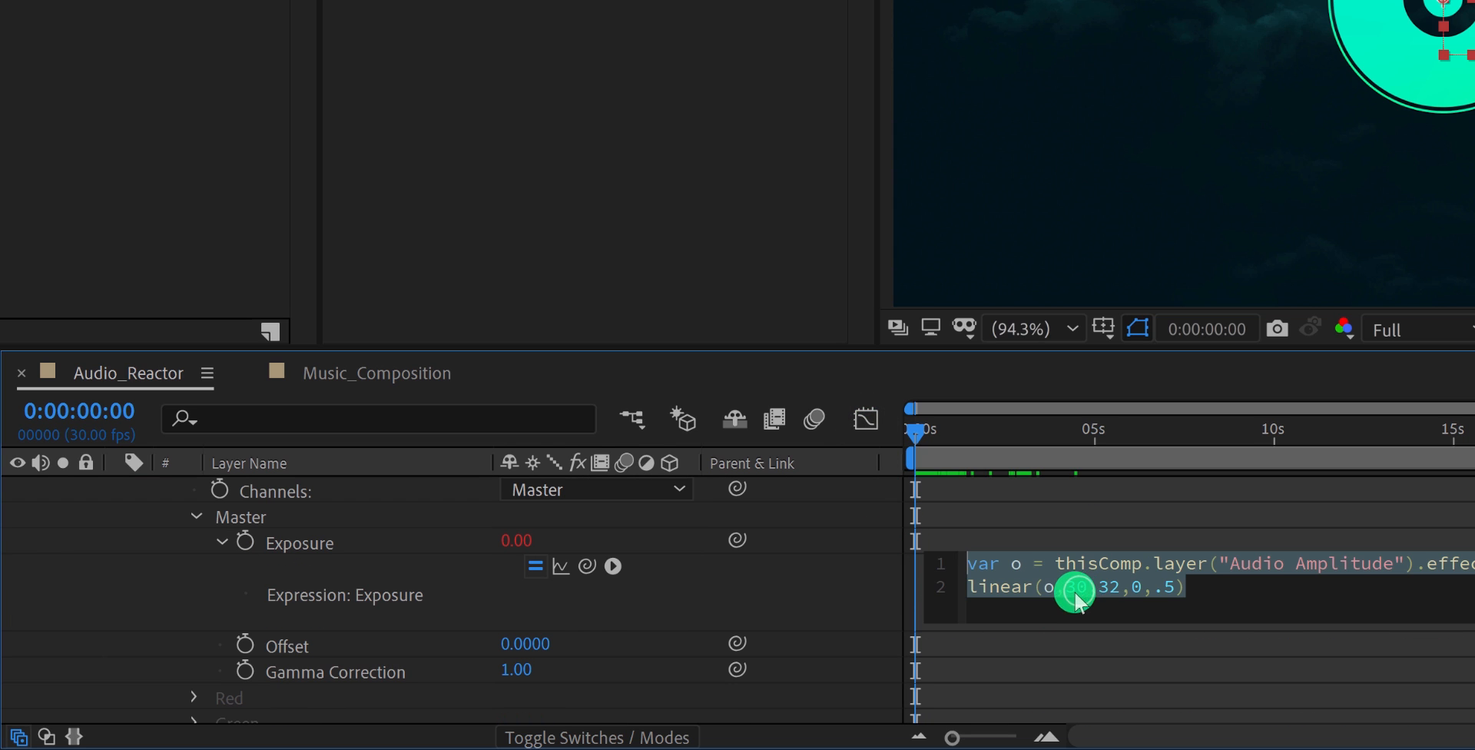
{"action": "left_click", "coordinate": [1087, 588]}
{"action": "type", "text": "5"}
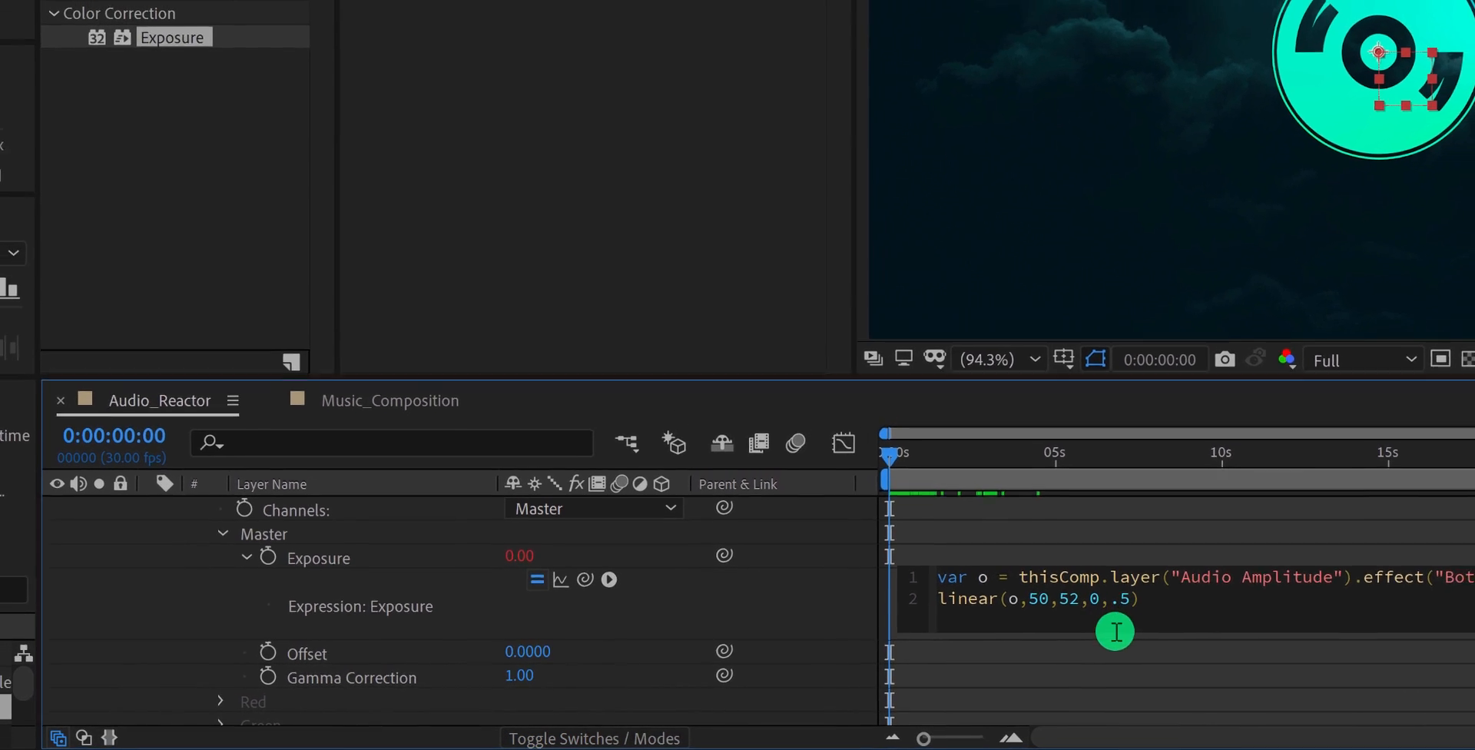
{"action": "left_click", "coordinate": [1152, 638]}
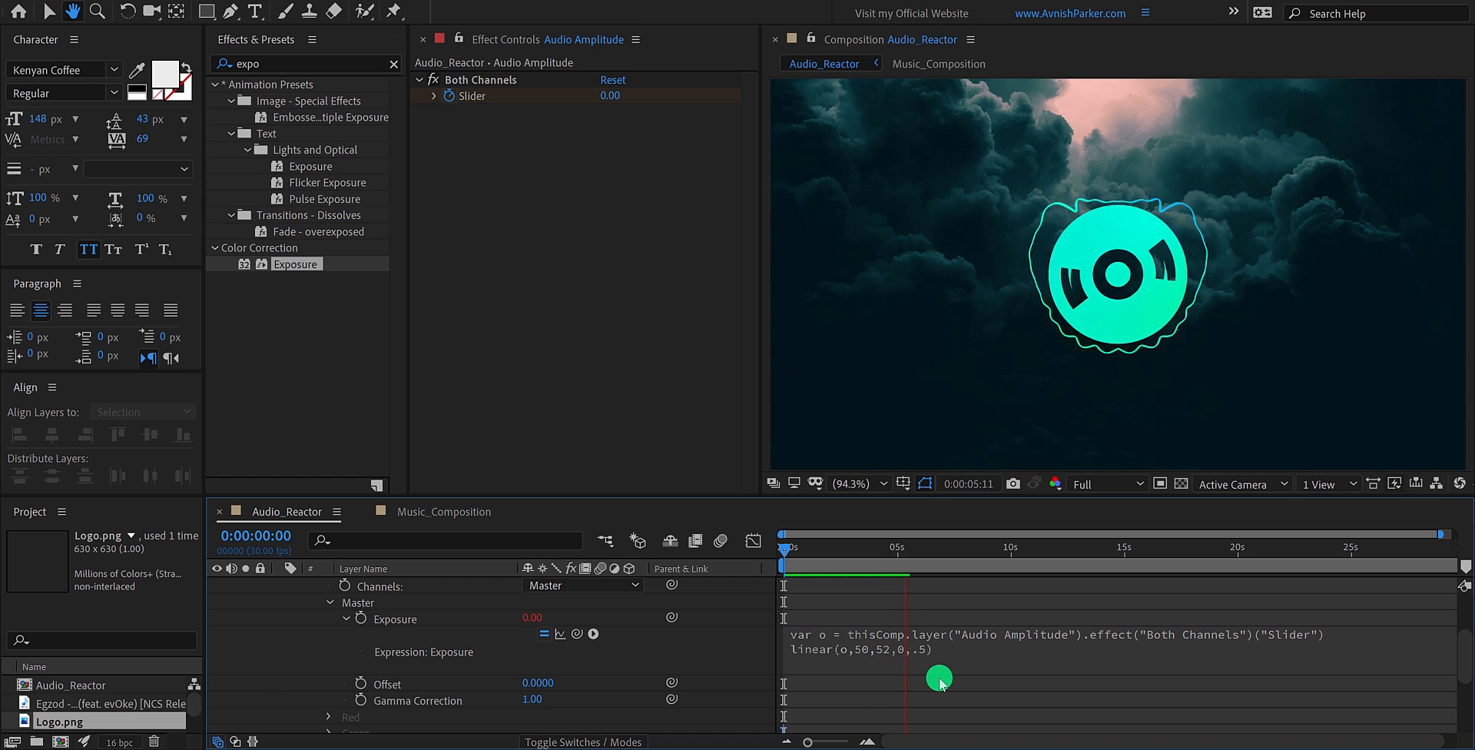
Set the expression's maximum exposure to 1, giving linear(o,50,52,0,1).
{"action": "left_click", "coordinate": [933, 649]}
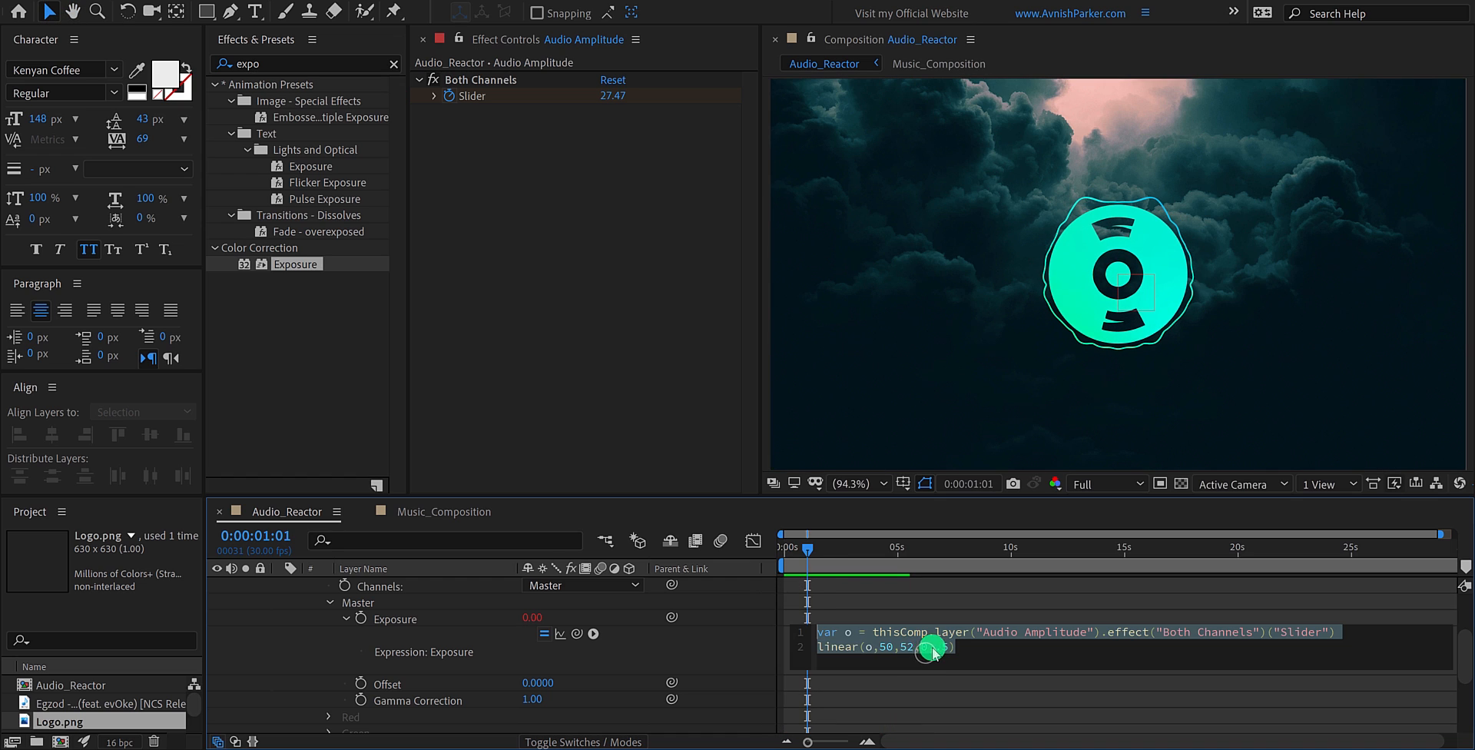
{"action": "left_click", "coordinate": [947, 649]}
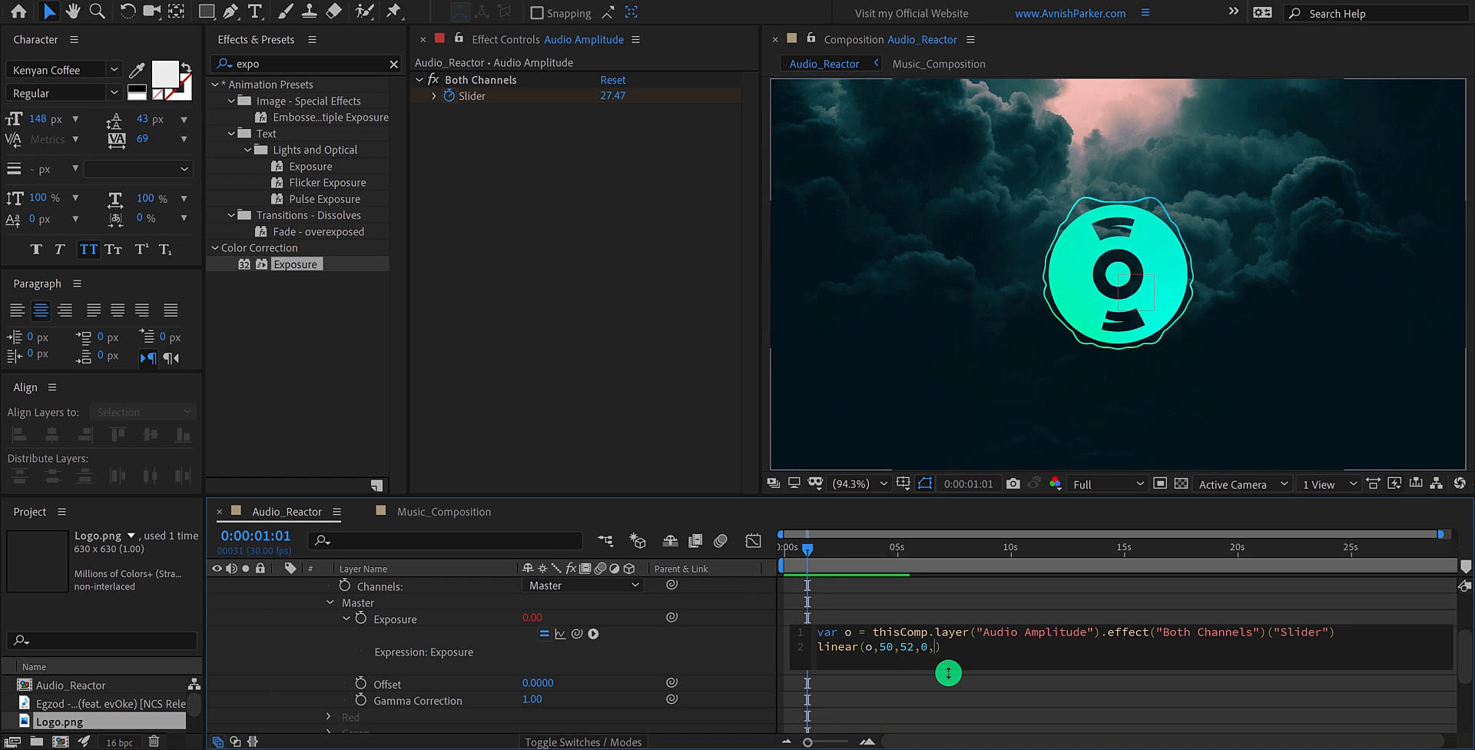
{"action": "left_click", "coordinate": [952, 689]}
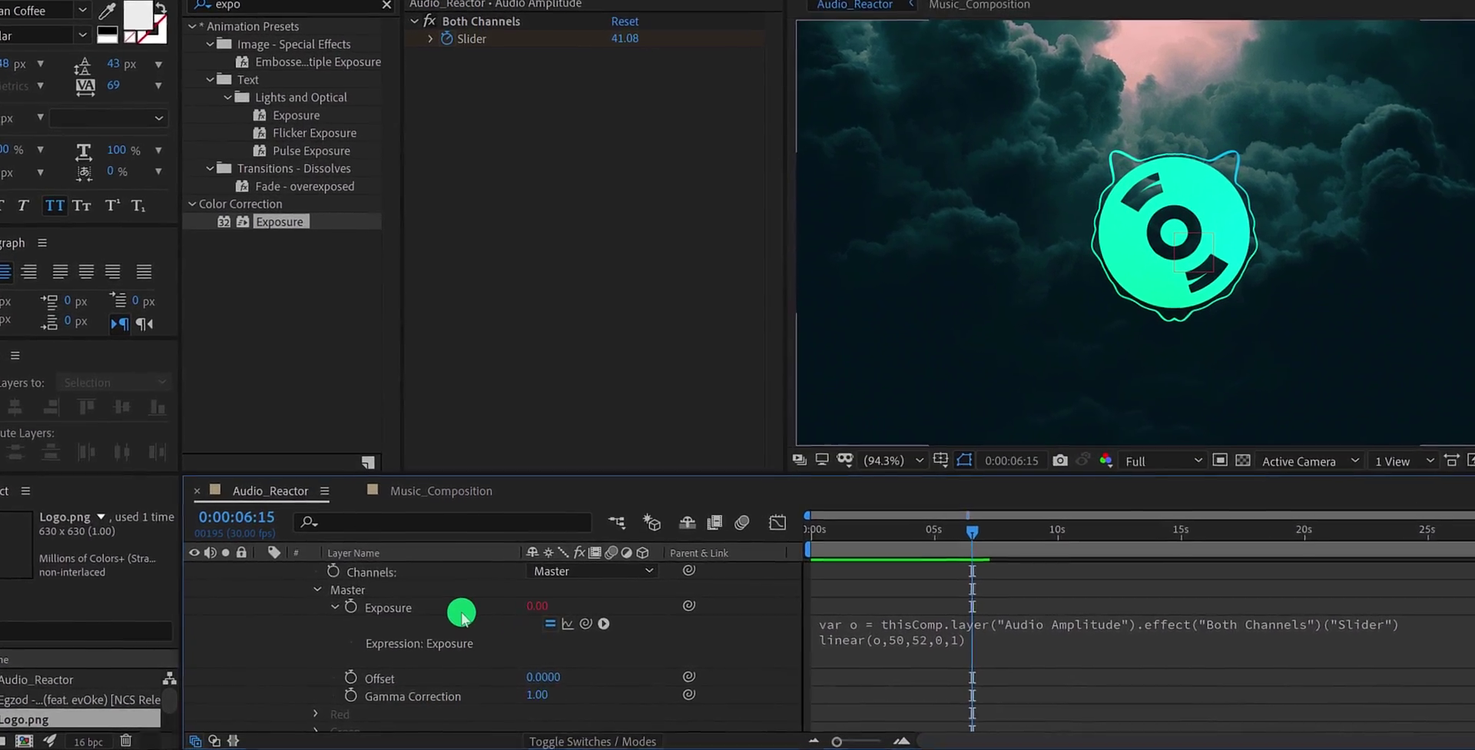
{"action": "scroll", "coordinate": [461, 611], "scroll_direction": "up", "scroll_amount": 3}
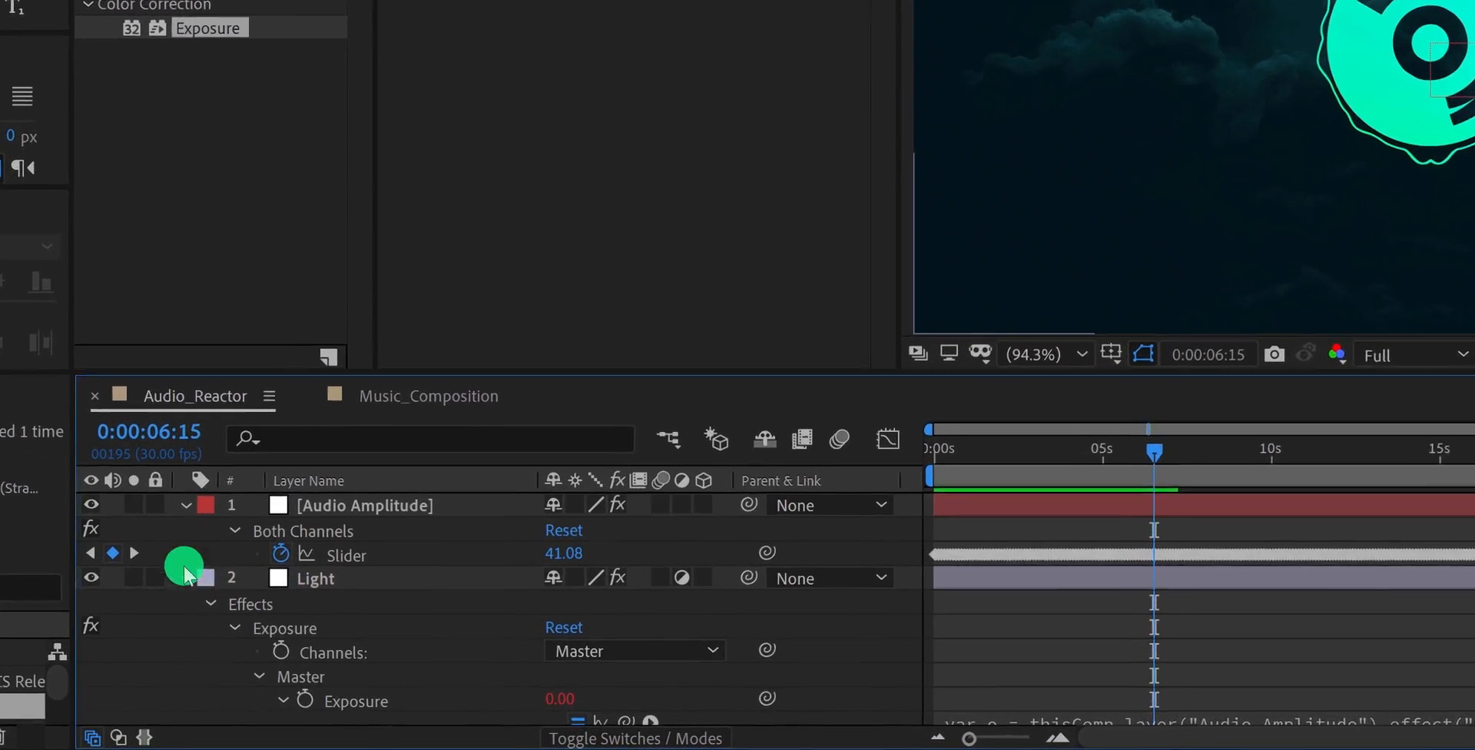
Collapse the layers, reveal the Audio Amplitude slider keyframes and the cloud background's Scale property.
{"action": "left_click", "coordinate": [159, 485]}
{"action": "left_click", "coordinate": [144, 498]}
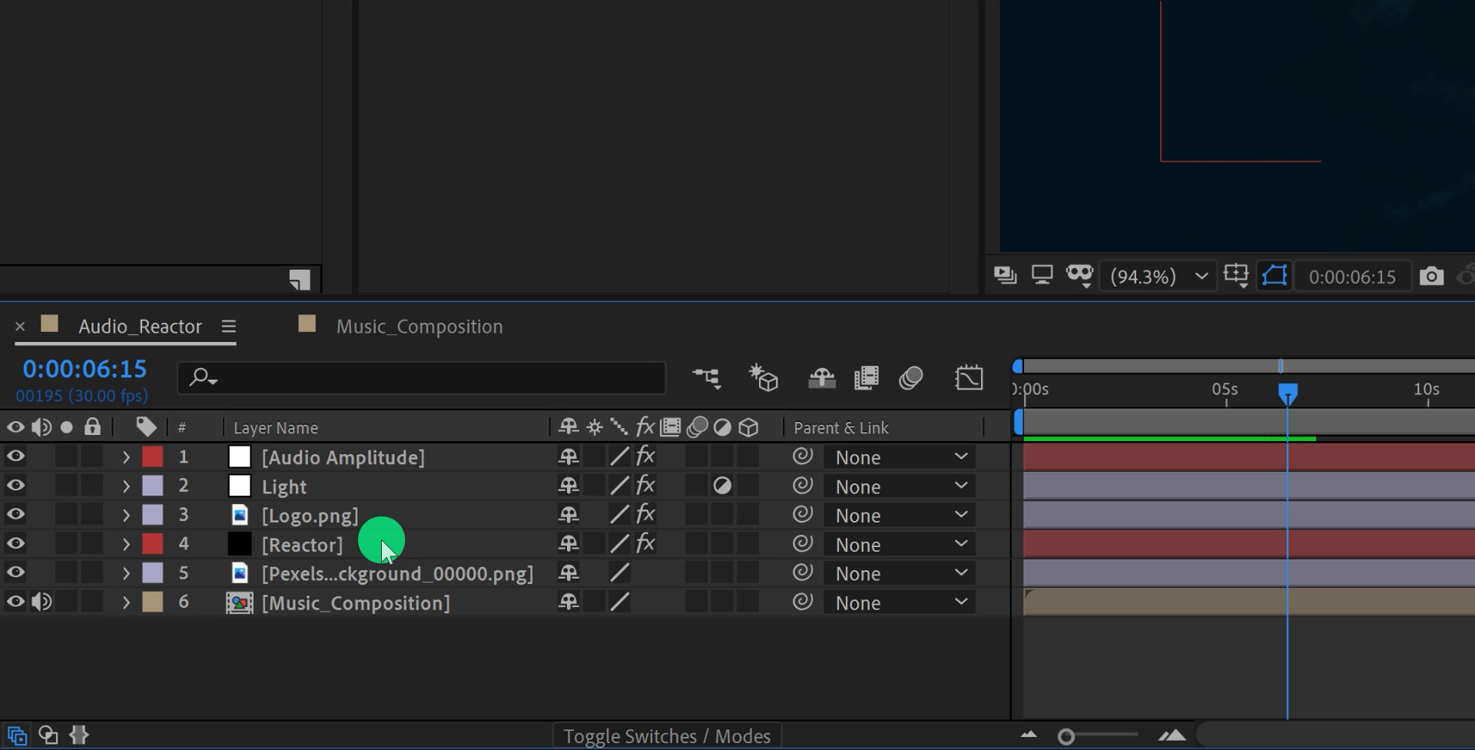
{"action": "left_click", "coordinate": [345, 462]}
{"action": "key", "text": "u"}
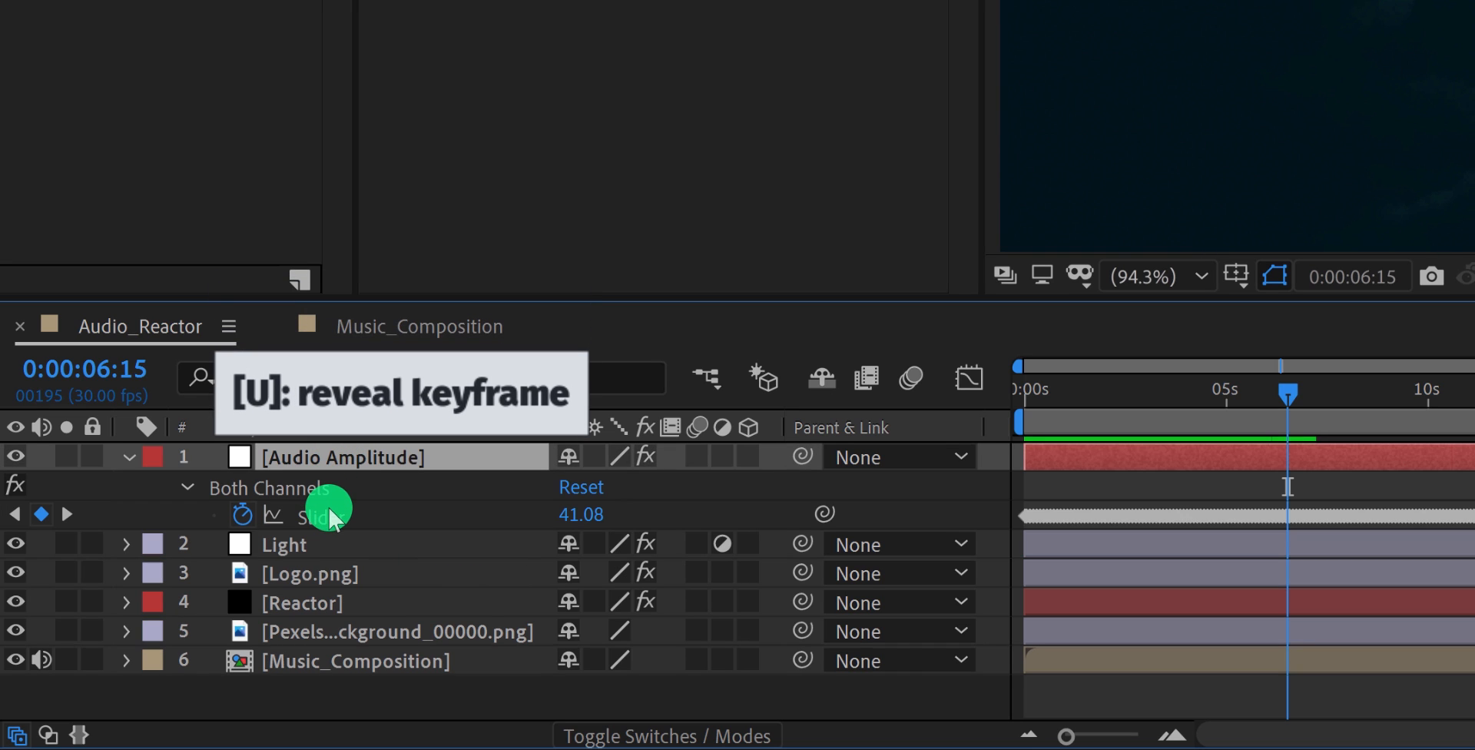
{"action": "left_click", "coordinate": [358, 632]}
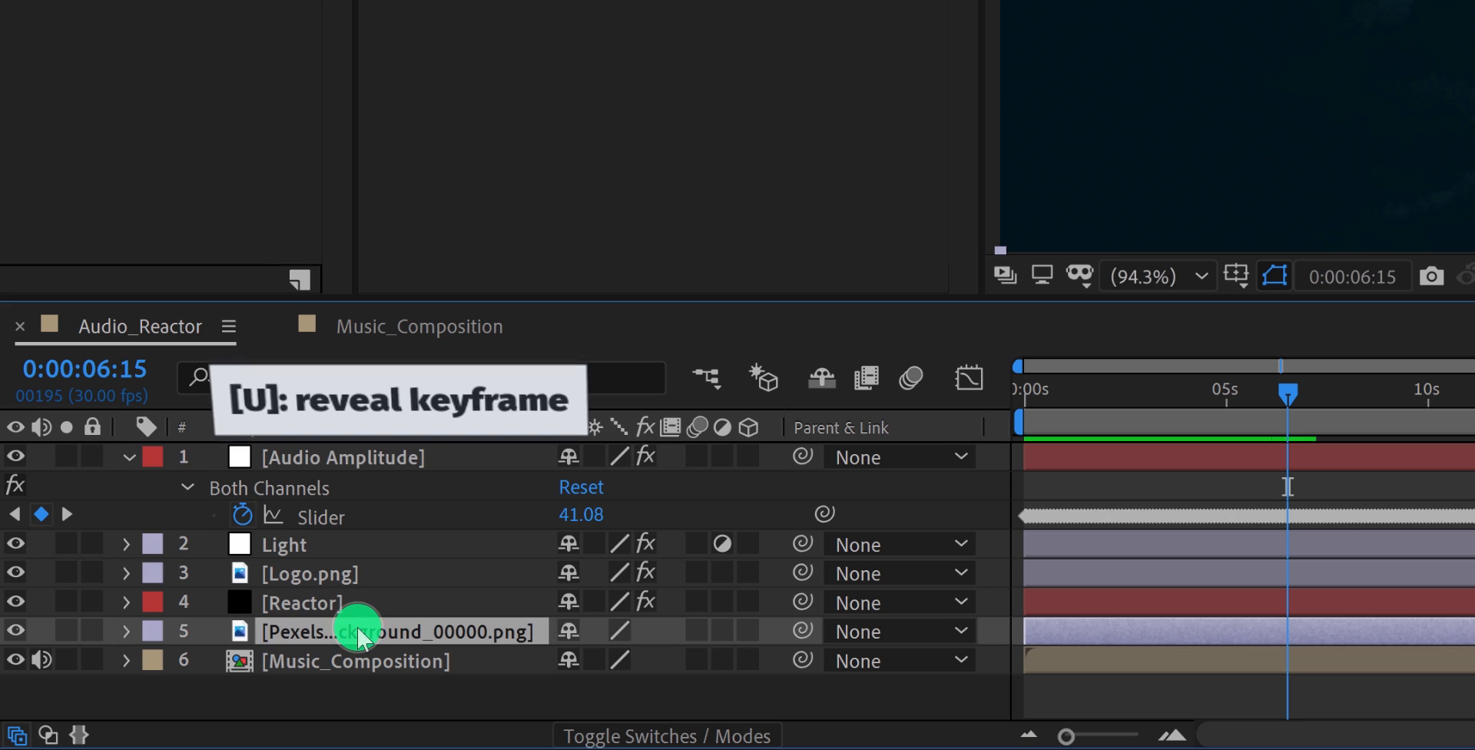
{"action": "key", "text": "s"}
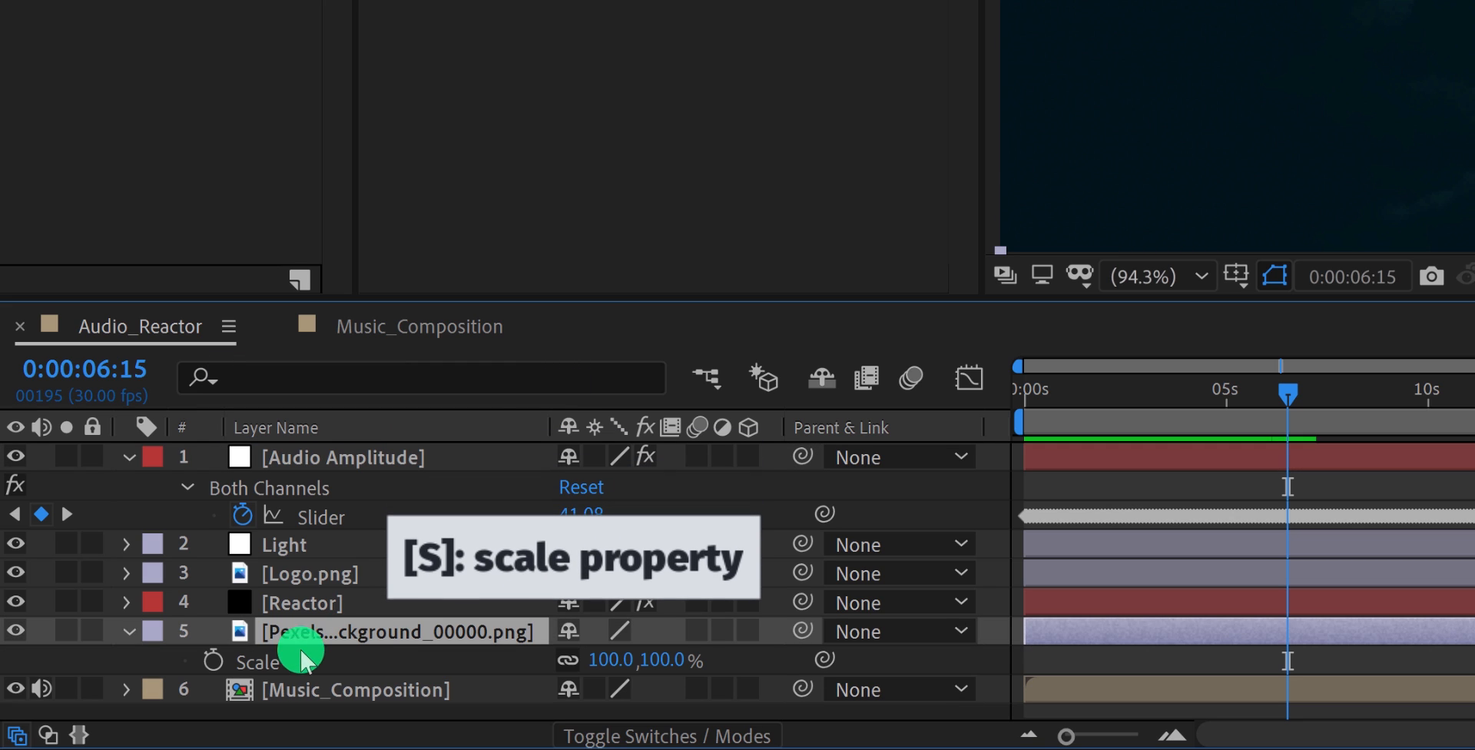
Add a Scale expression pick-whipped to the Audio Amplitude Slider and preview the pulsing background.
{"action": "left_click", "coordinate": [214, 662], "text": "alt"}
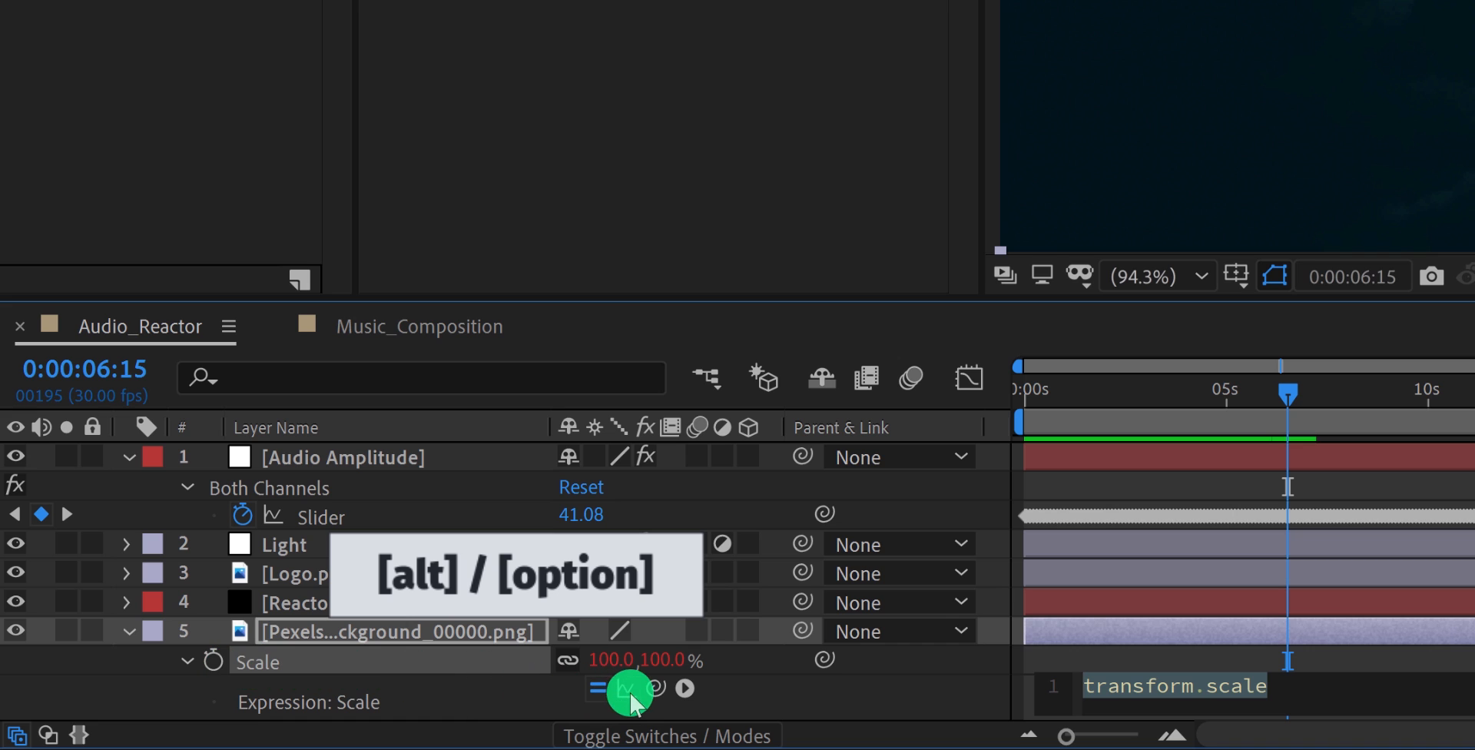
{"action": "left_click_drag", "start_coordinate": [657, 689], "coordinate": [346, 517]}
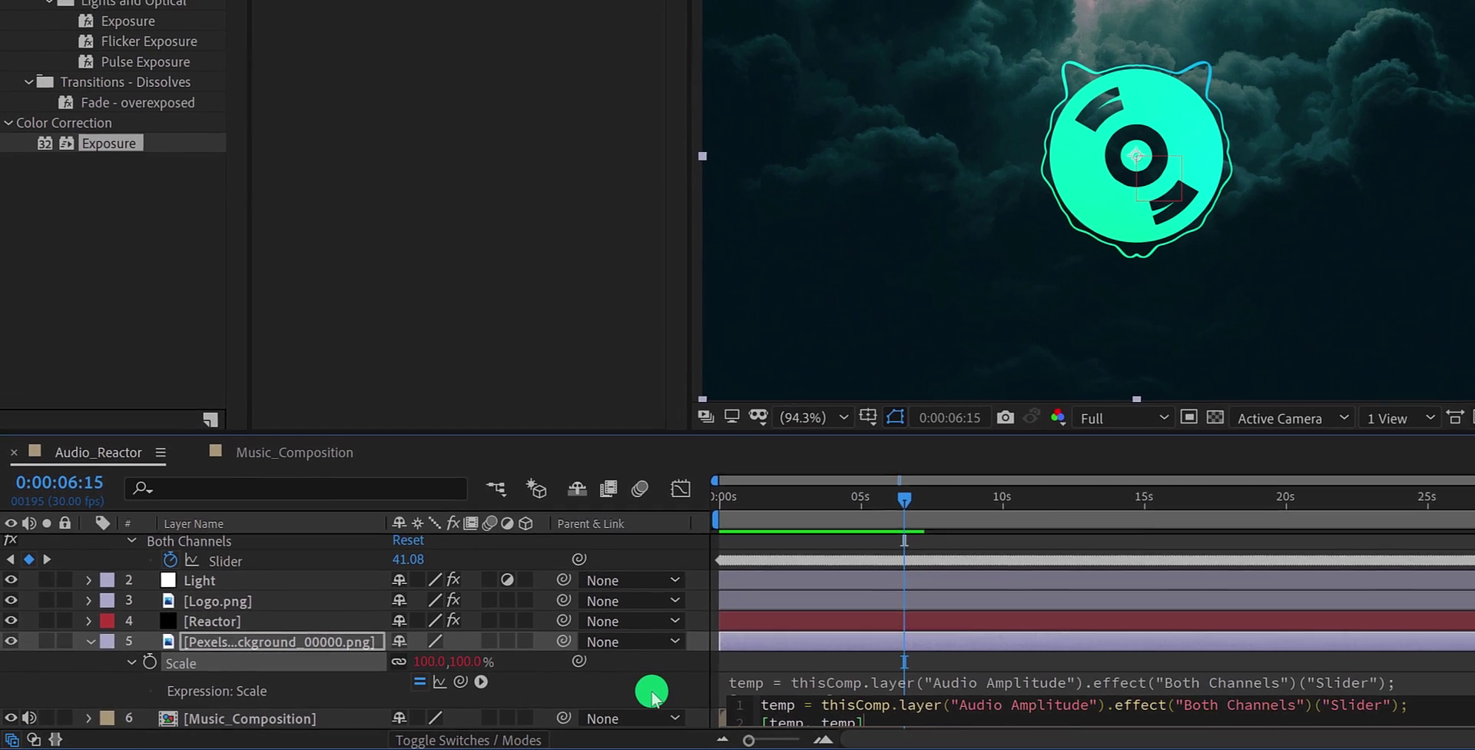
{"action": "left_click", "coordinate": [717, 690]}
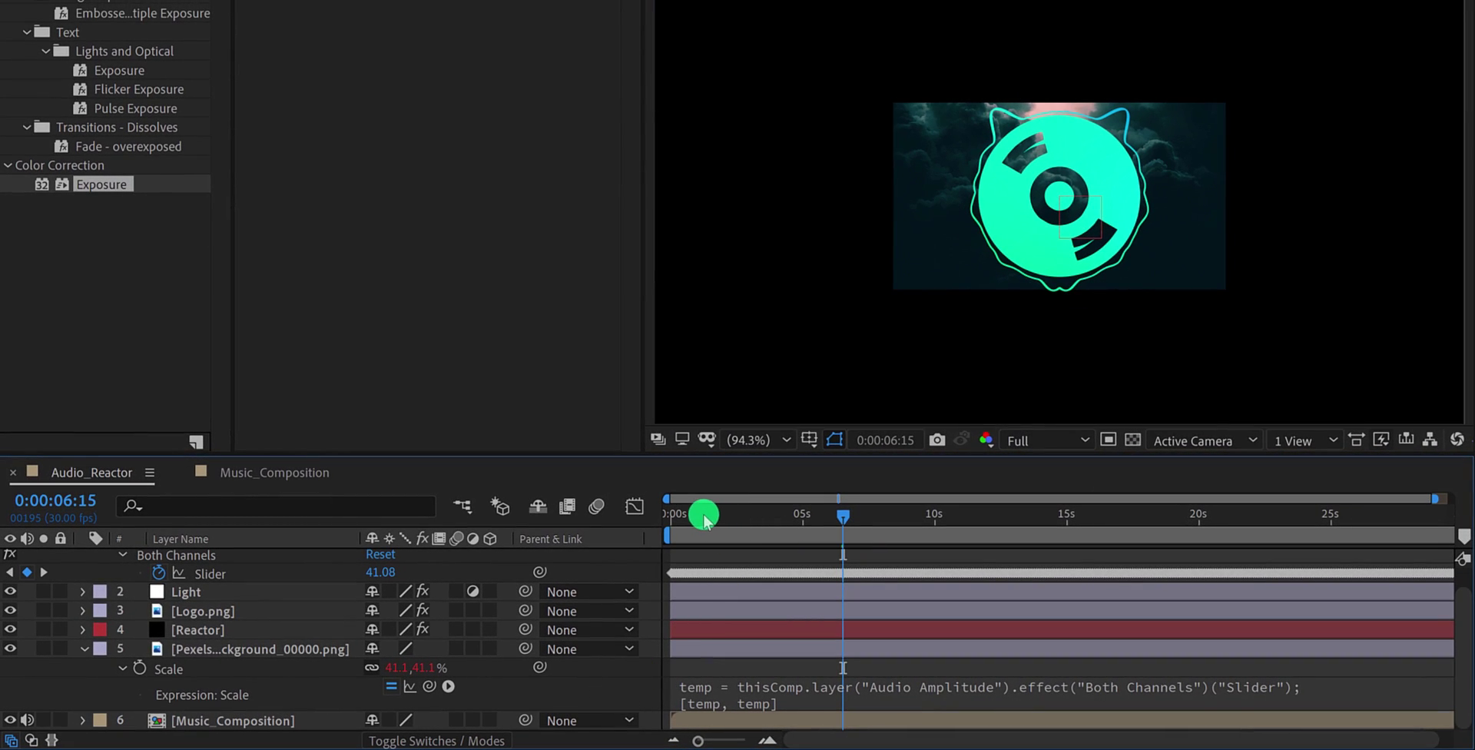
{"action": "left_click_drag", "start_coordinate": [706, 519], "coordinate": [757, 534]}
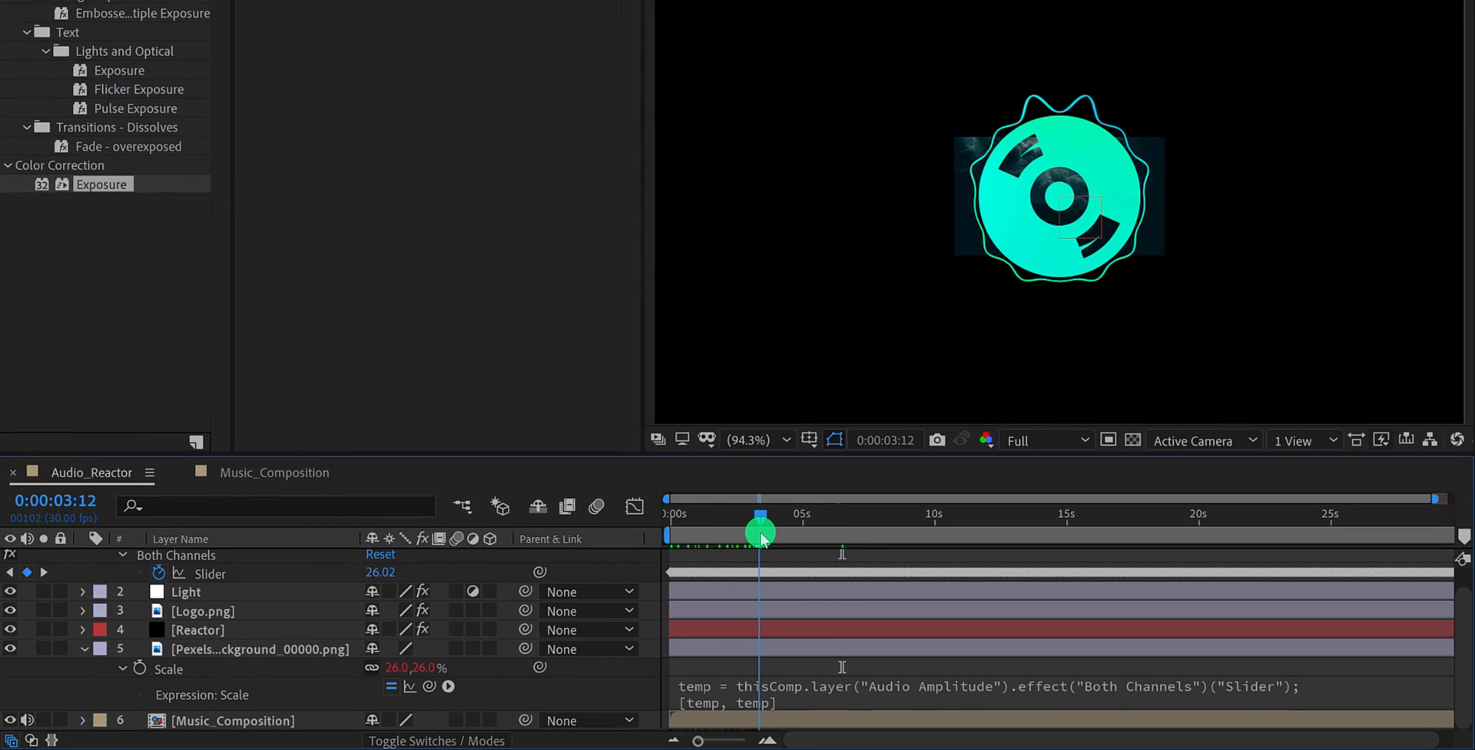
Append +[100,100] to the Scale expression's second line and play through to check the scaling.
{"action": "left_click_drag", "start_coordinate": [757, 533], "coordinate": [759, 533]}
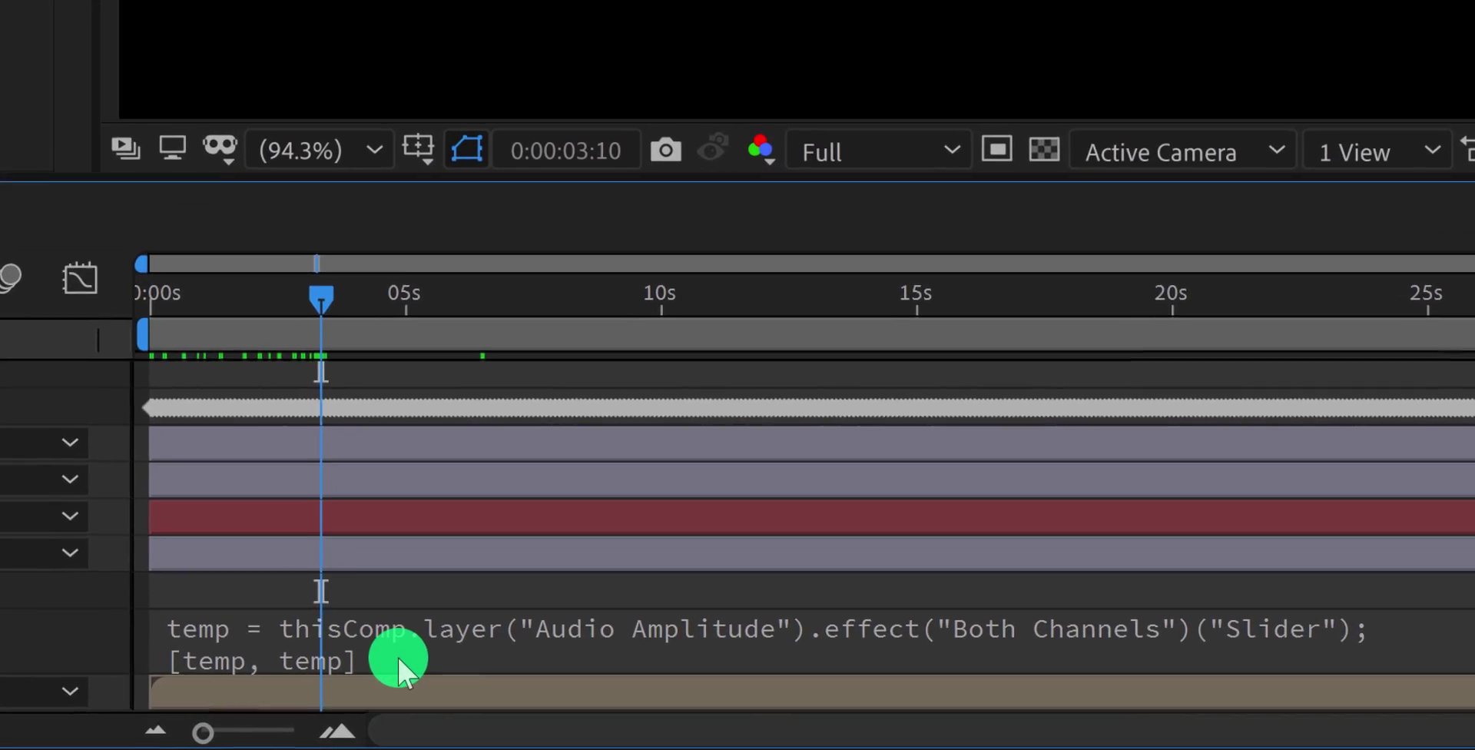
{"action": "left_click", "coordinate": [646, 691]}
{"action": "left_click", "coordinate": [362, 651]}
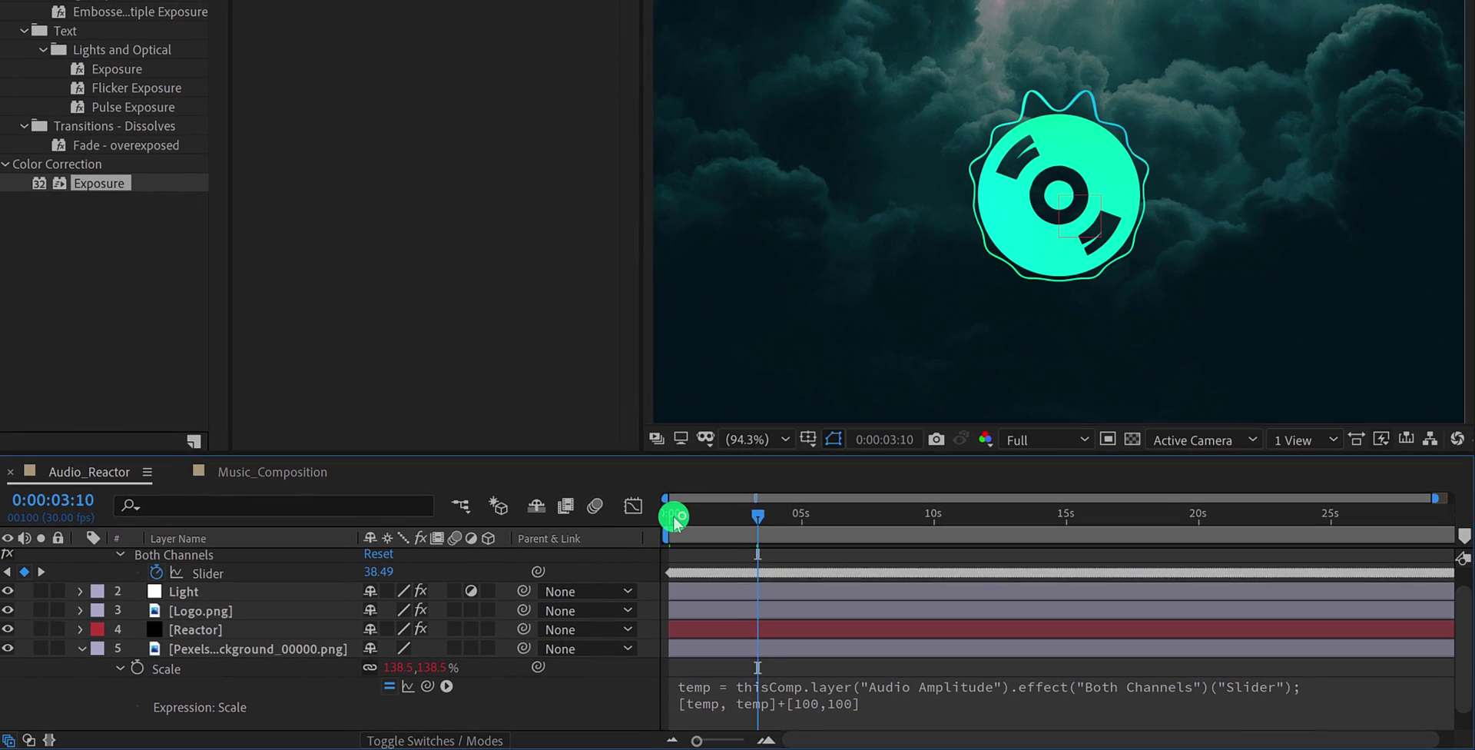
{"action": "left_click", "coordinate": [678, 523]}
{"action": "left_click_drag", "start_coordinate": [678, 523], "coordinate": [776, 531]}
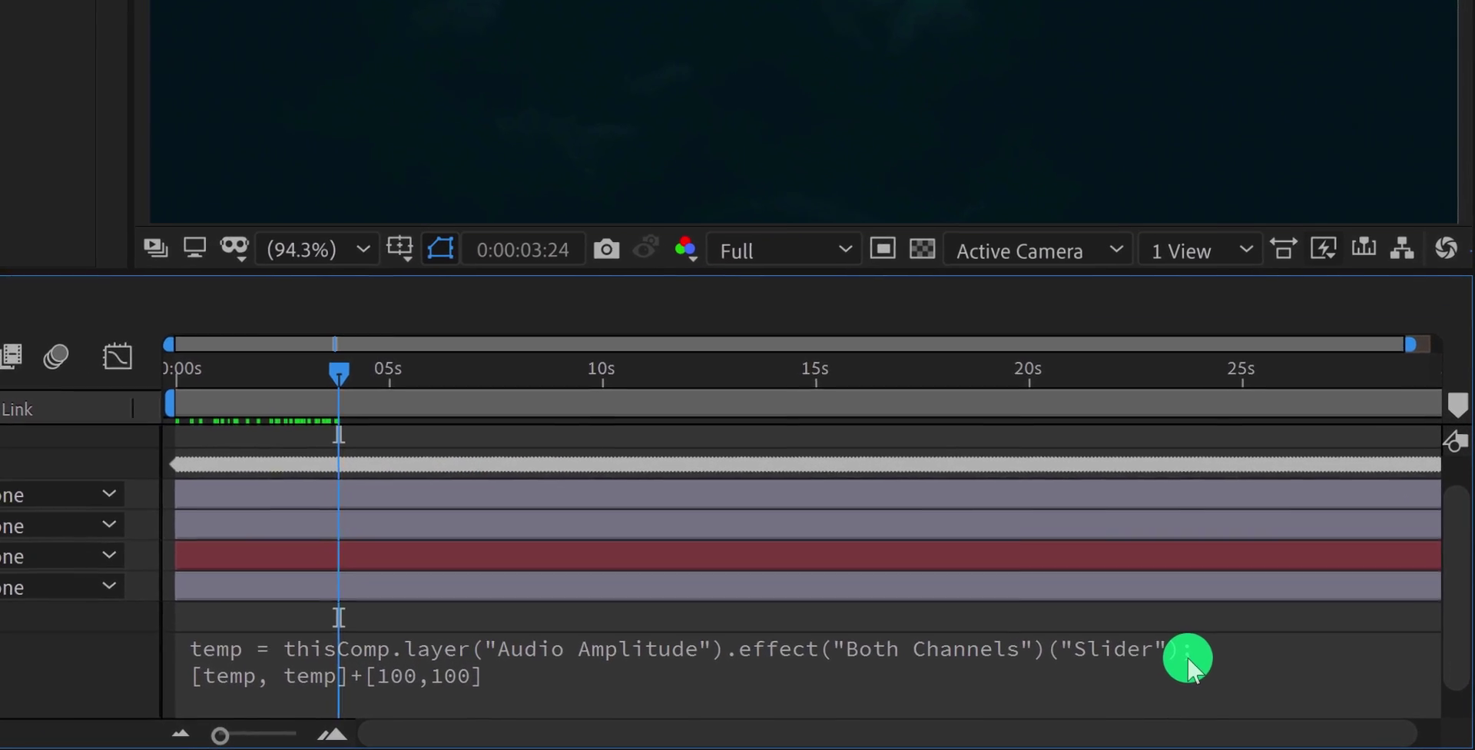
Divide the Slider reference on the expression's first line by 10.
{"action": "left_click", "coordinate": [1210, 683]}
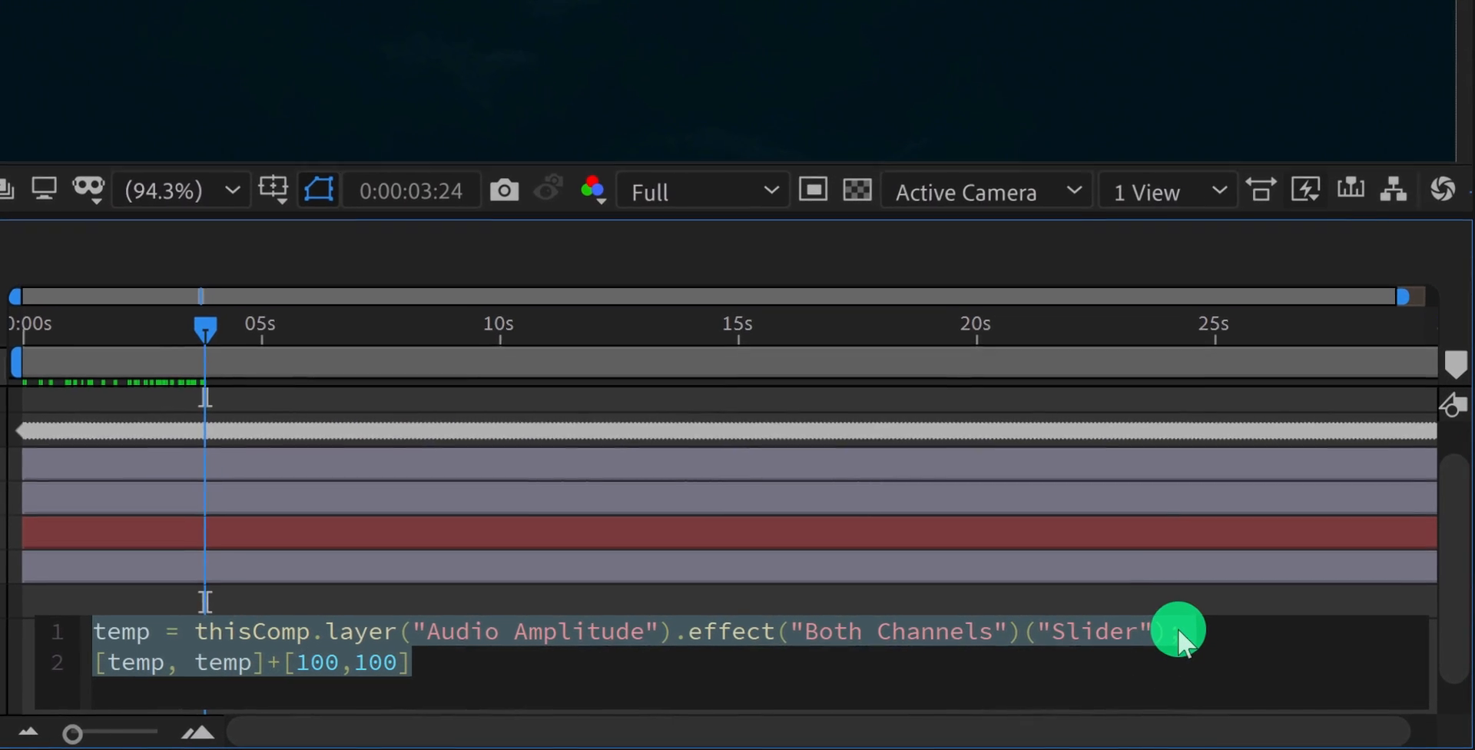
{"action": "left_click", "coordinate": [1164, 641]}
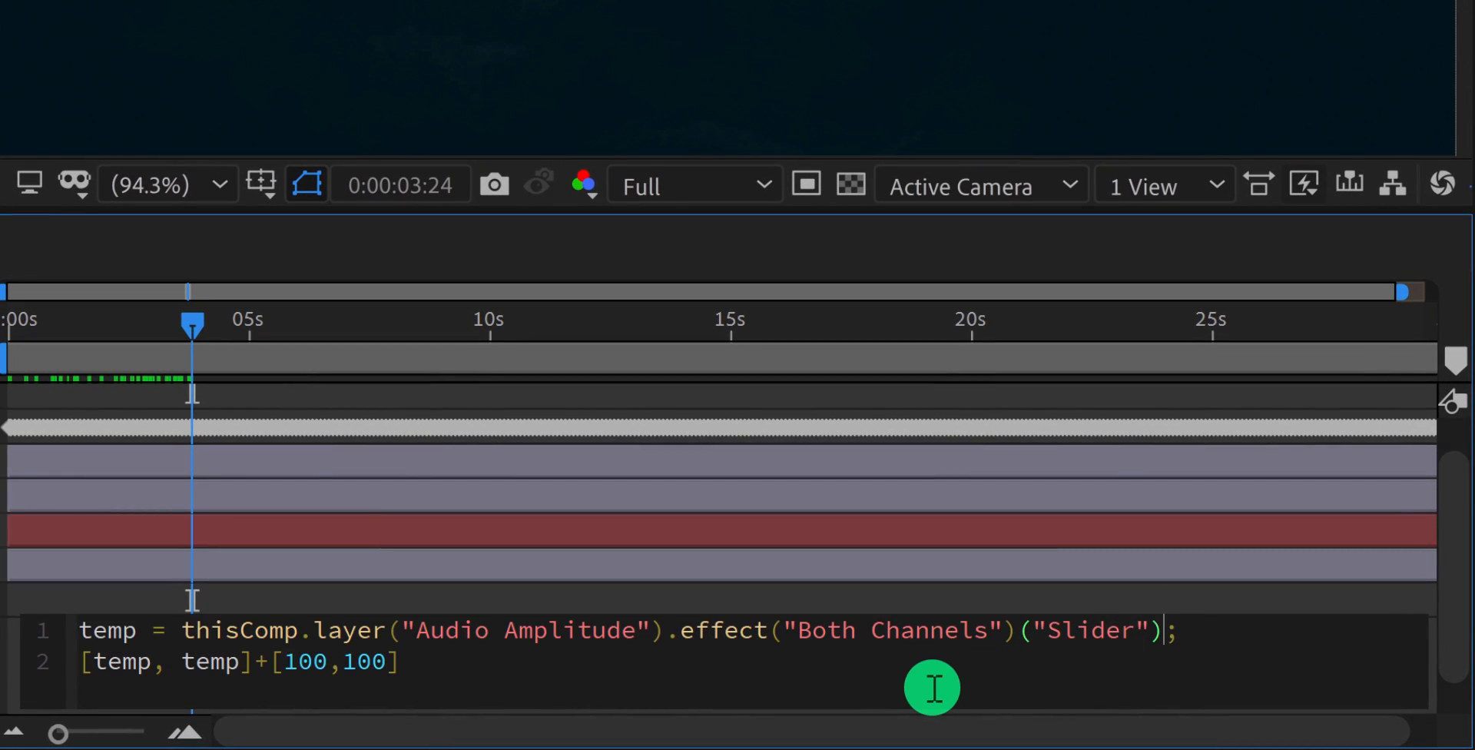